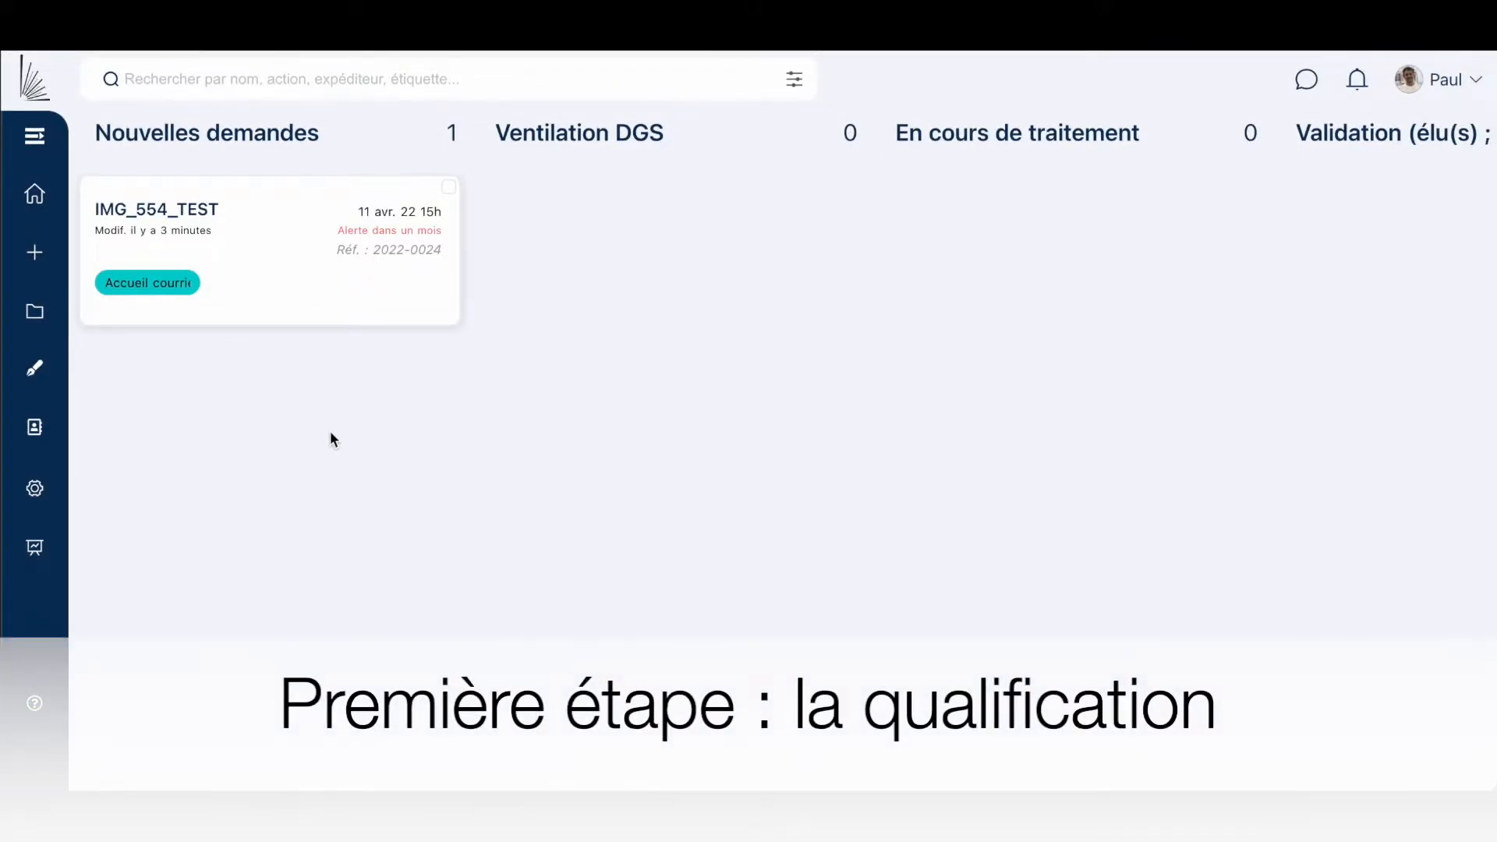
Open the IMG_554_TEST request, read its enlarged letter, then shrink it back to a thumbnail.
left_click(244, 253)
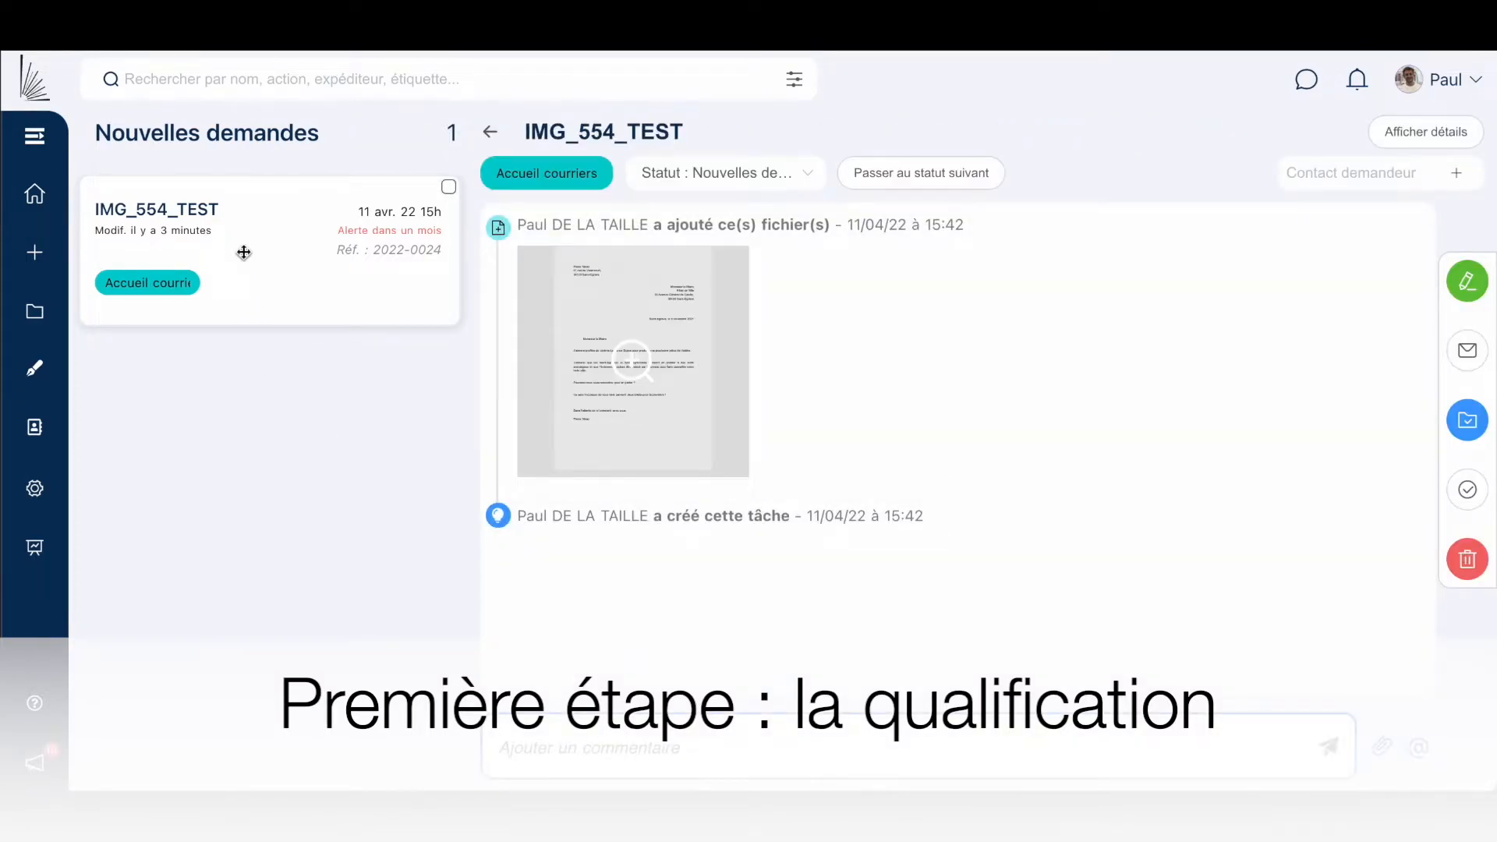
mouse_move(657, 351)
left_click(643, 354)
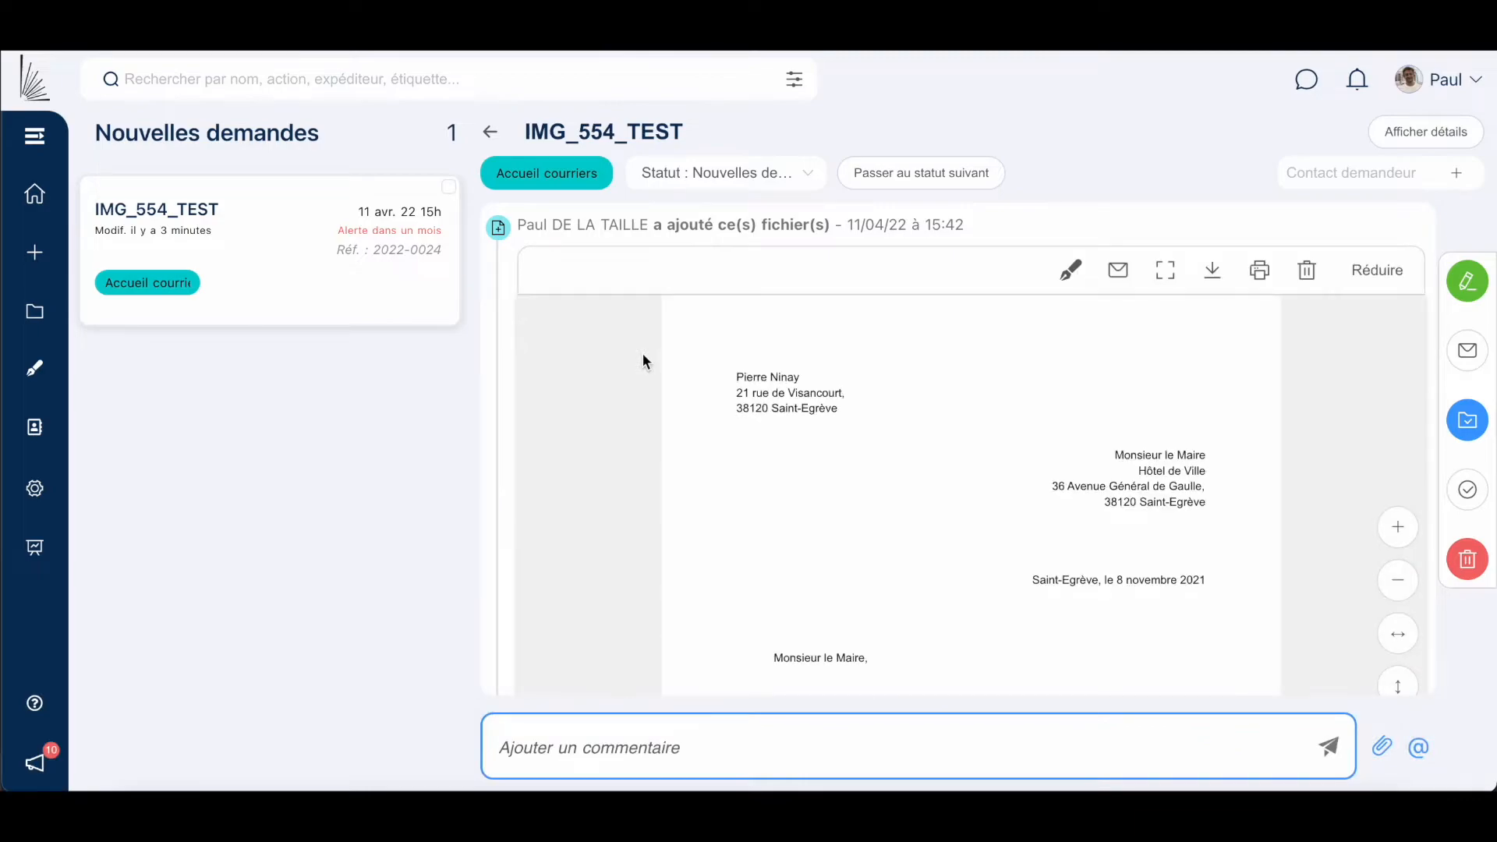
scroll(937, 508, "down", 3)
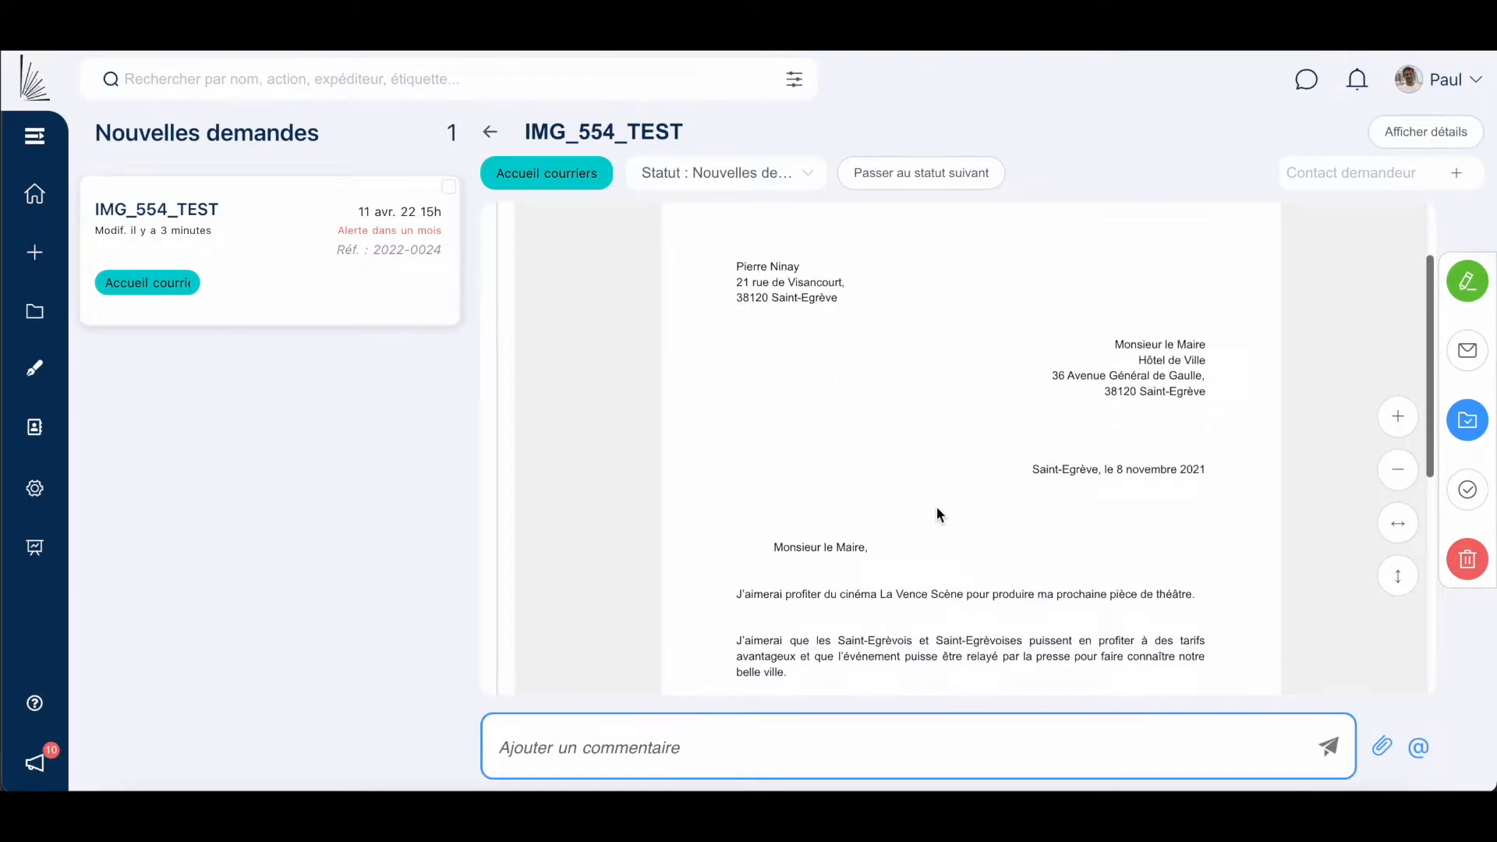
scroll(937, 507, "down", 5)
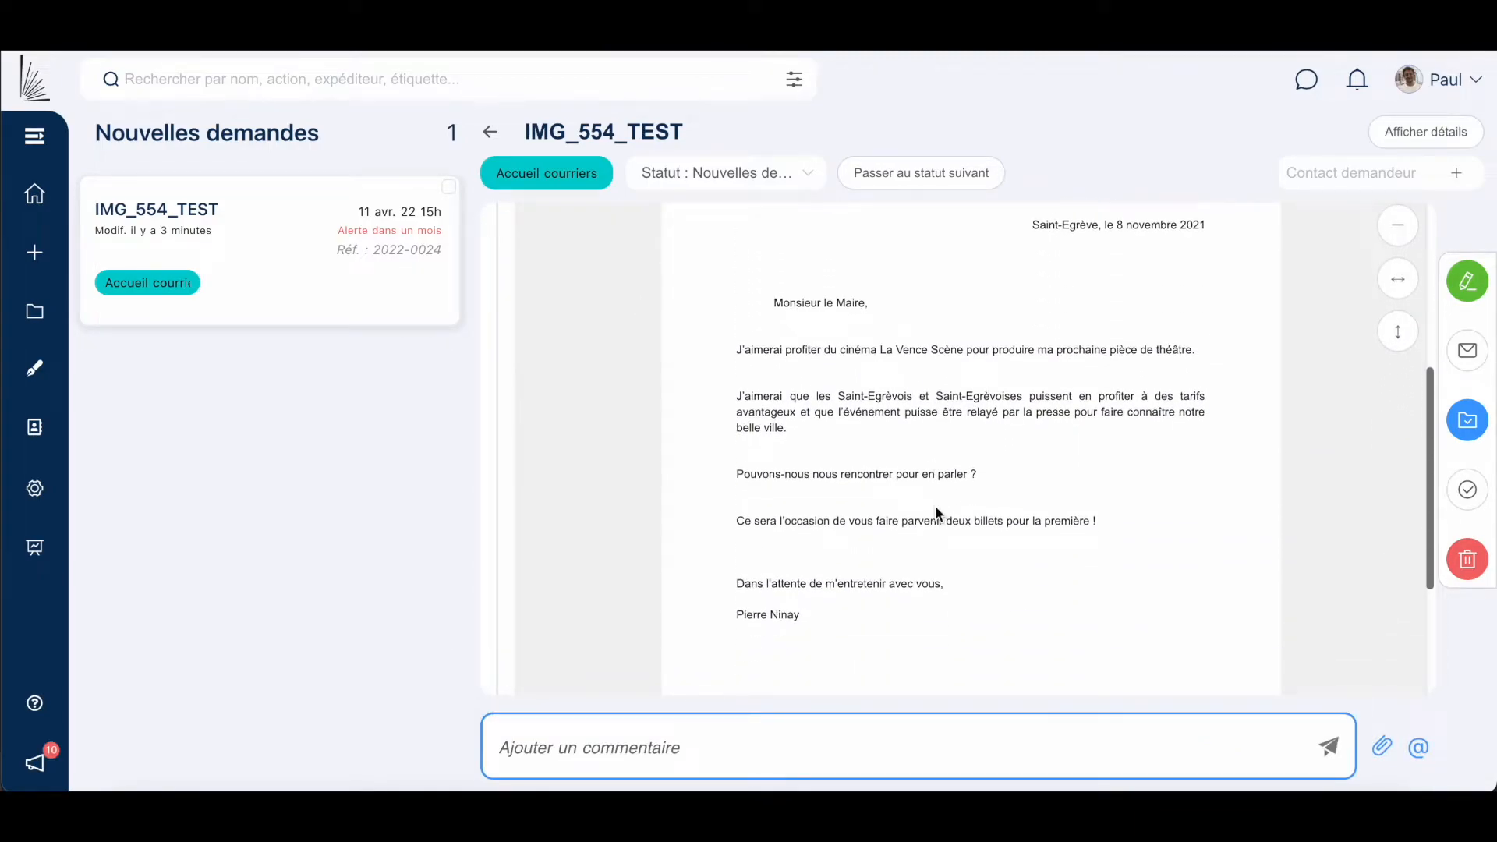
scroll(934, 505, "up", 8)
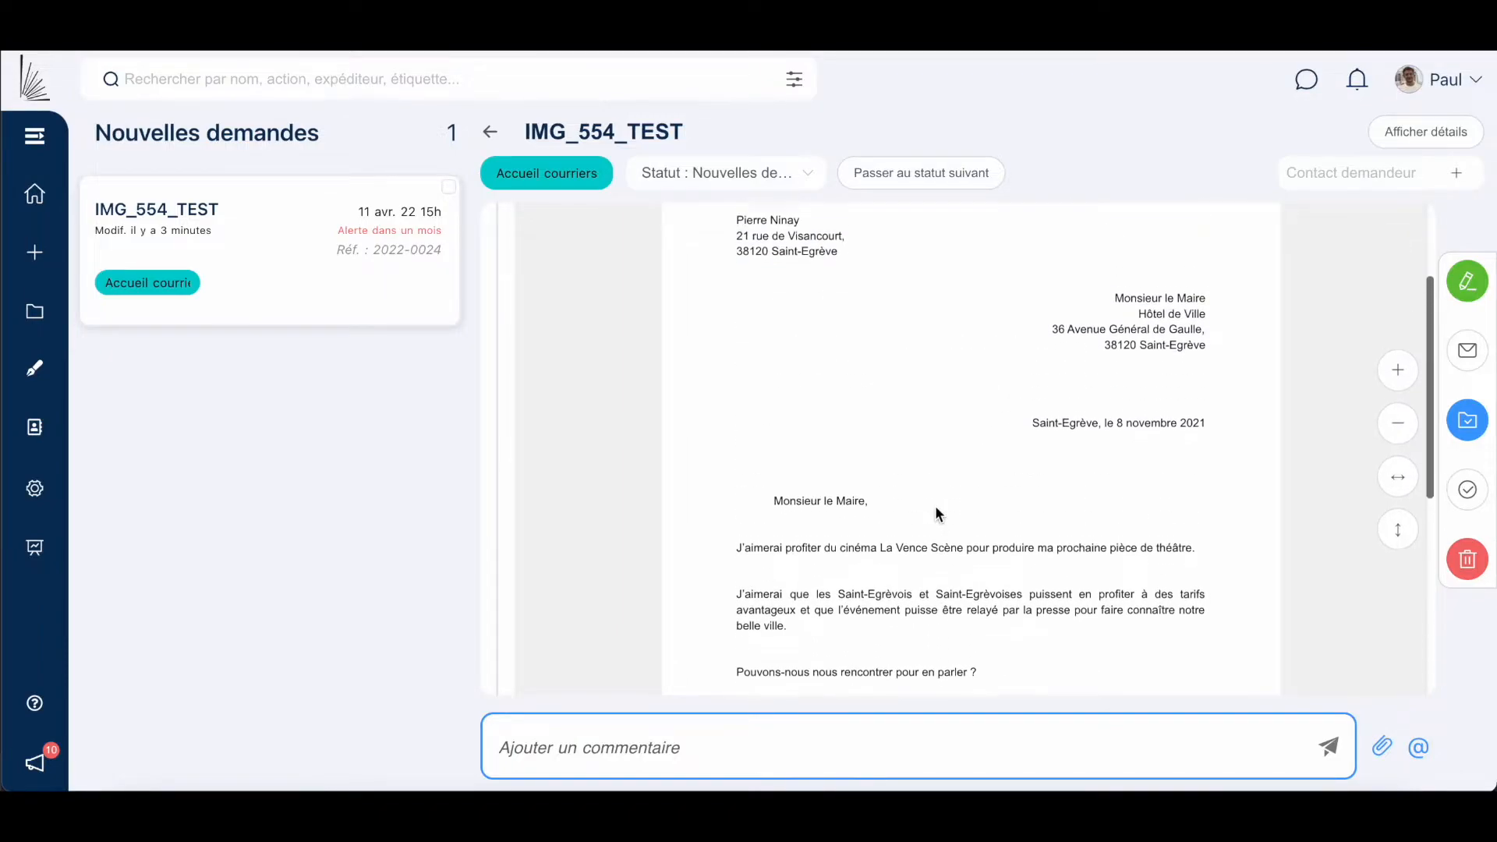
left_click(1360, 231)
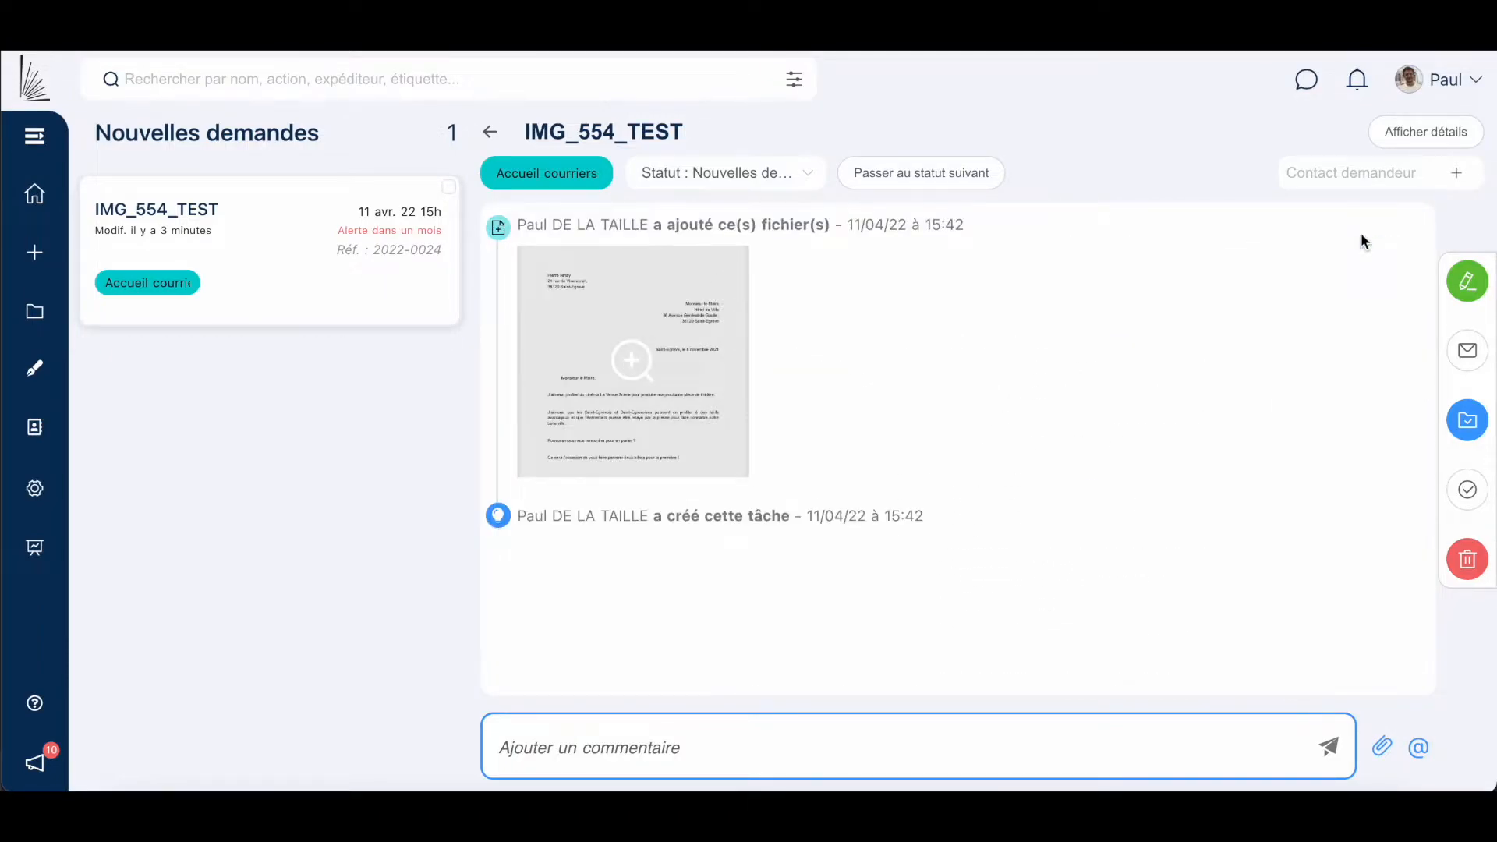
Rename the request to 'Demande de rencontre'.
left_click(702, 131)
key("ctrl+a")
type("De")
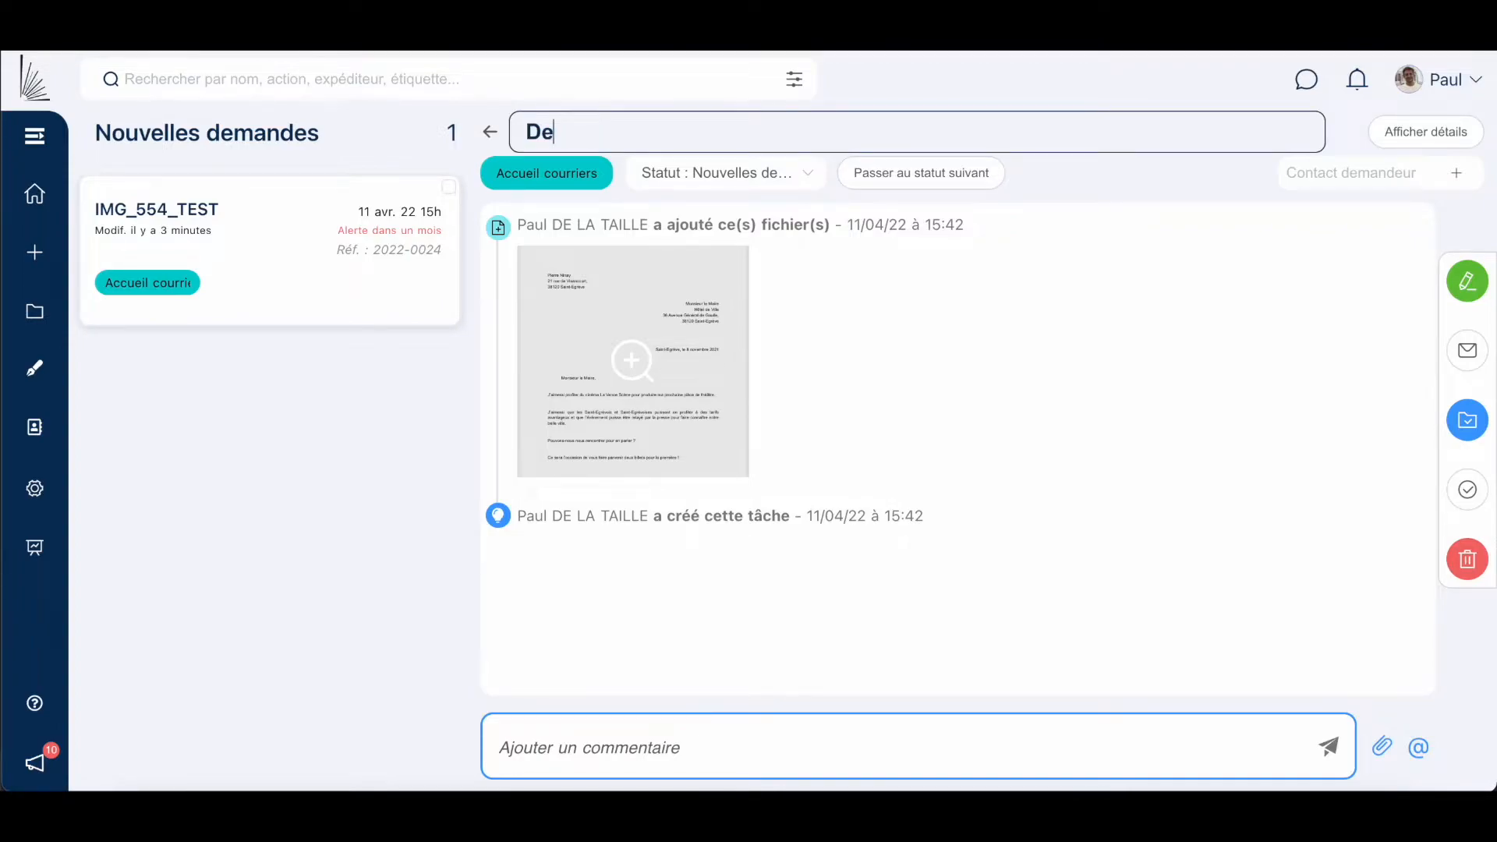
type("mande de rencontre")
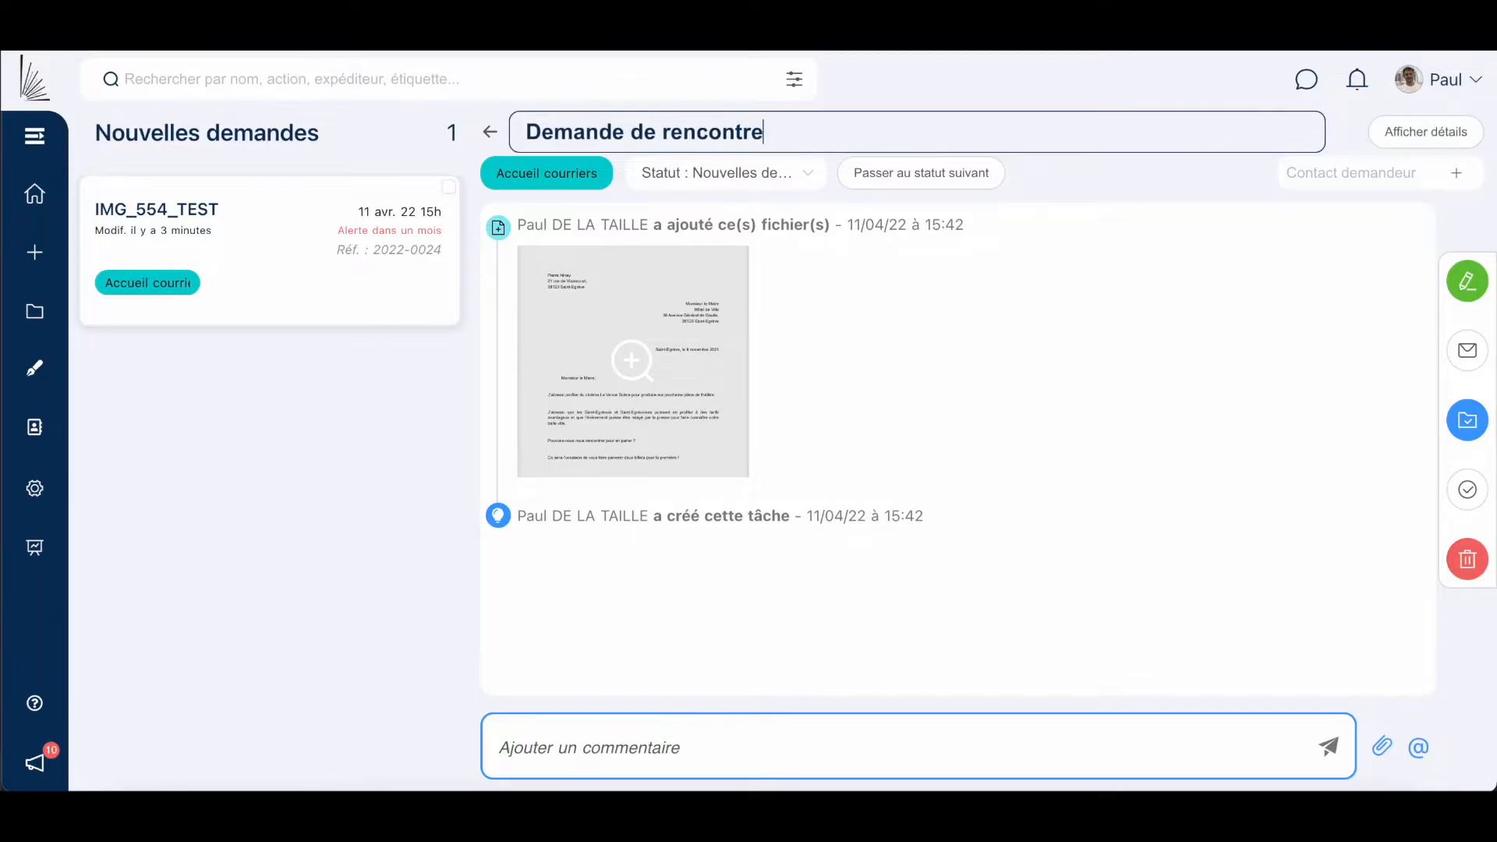
left_click(1360, 170)
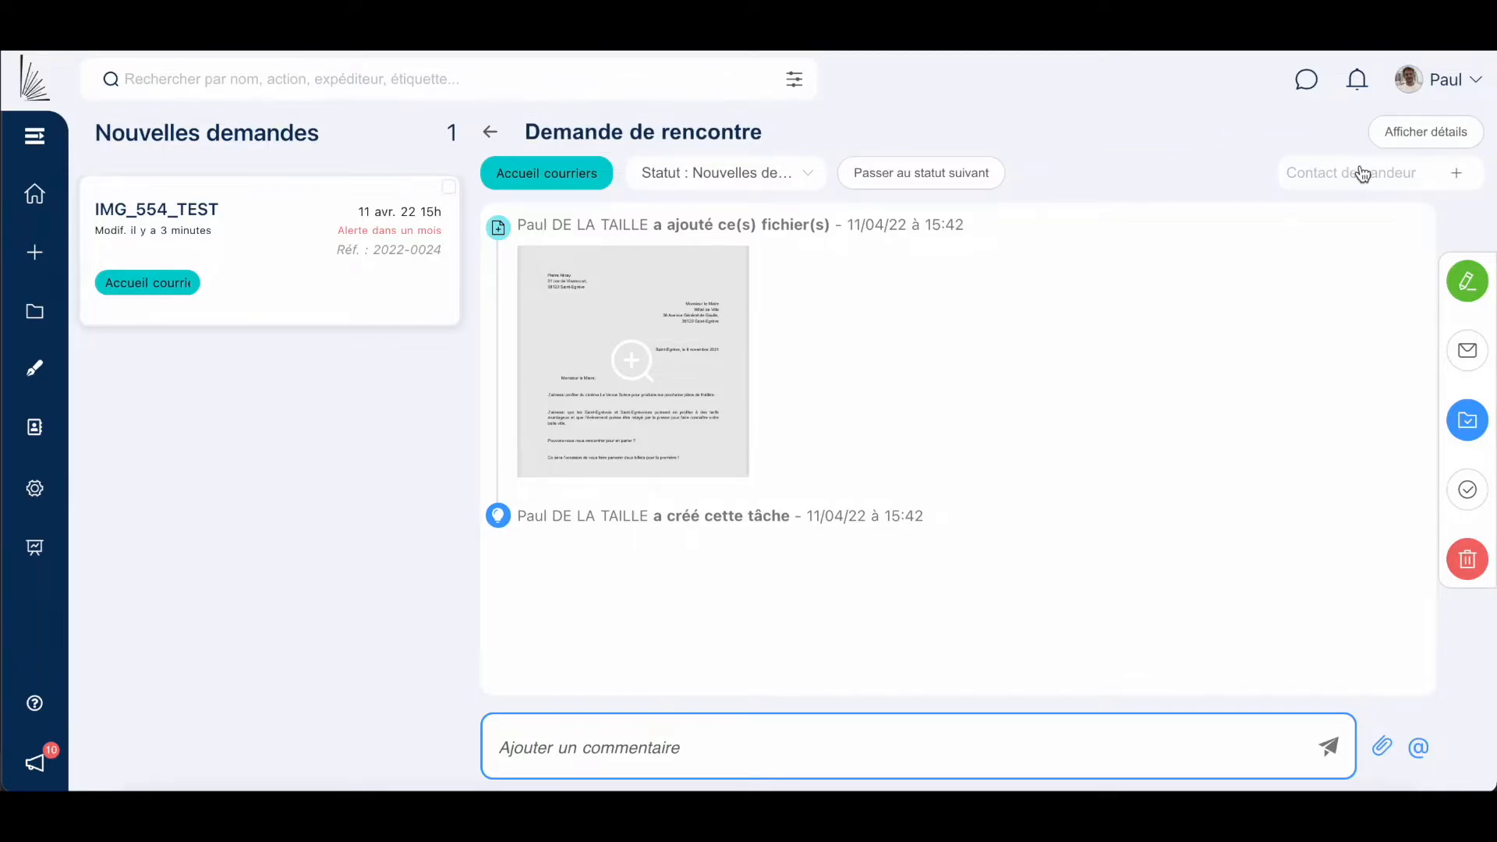
Create a sender contact with first name, last name and e-mail, then advance to Ventilation DGS.
left_click(1452, 173)
left_click(534, 232)
type("Pierre")
key("Tab")
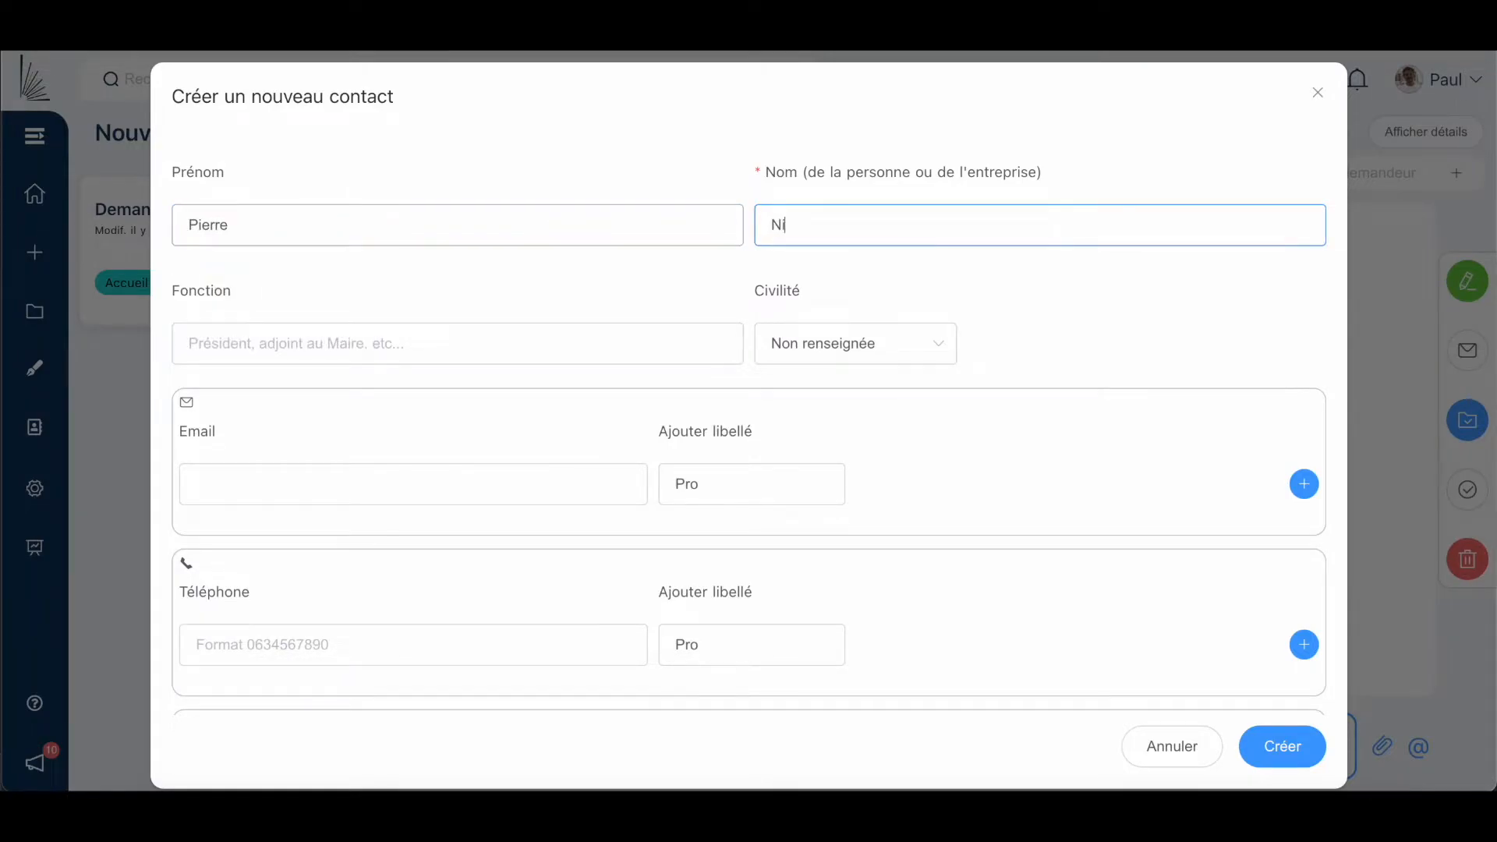
left_click(361, 481)
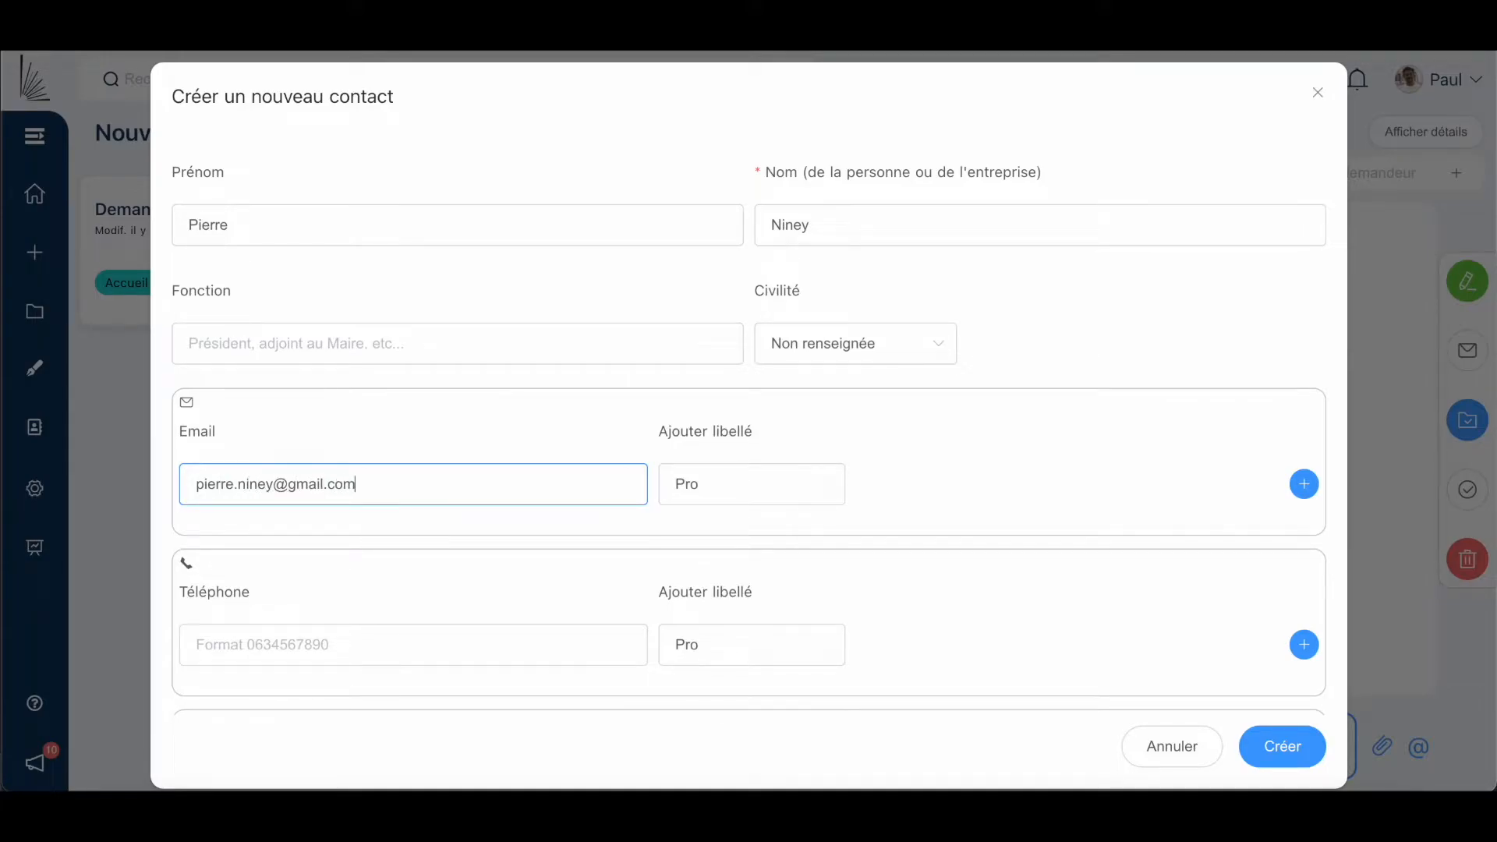
left_click(1299, 736)
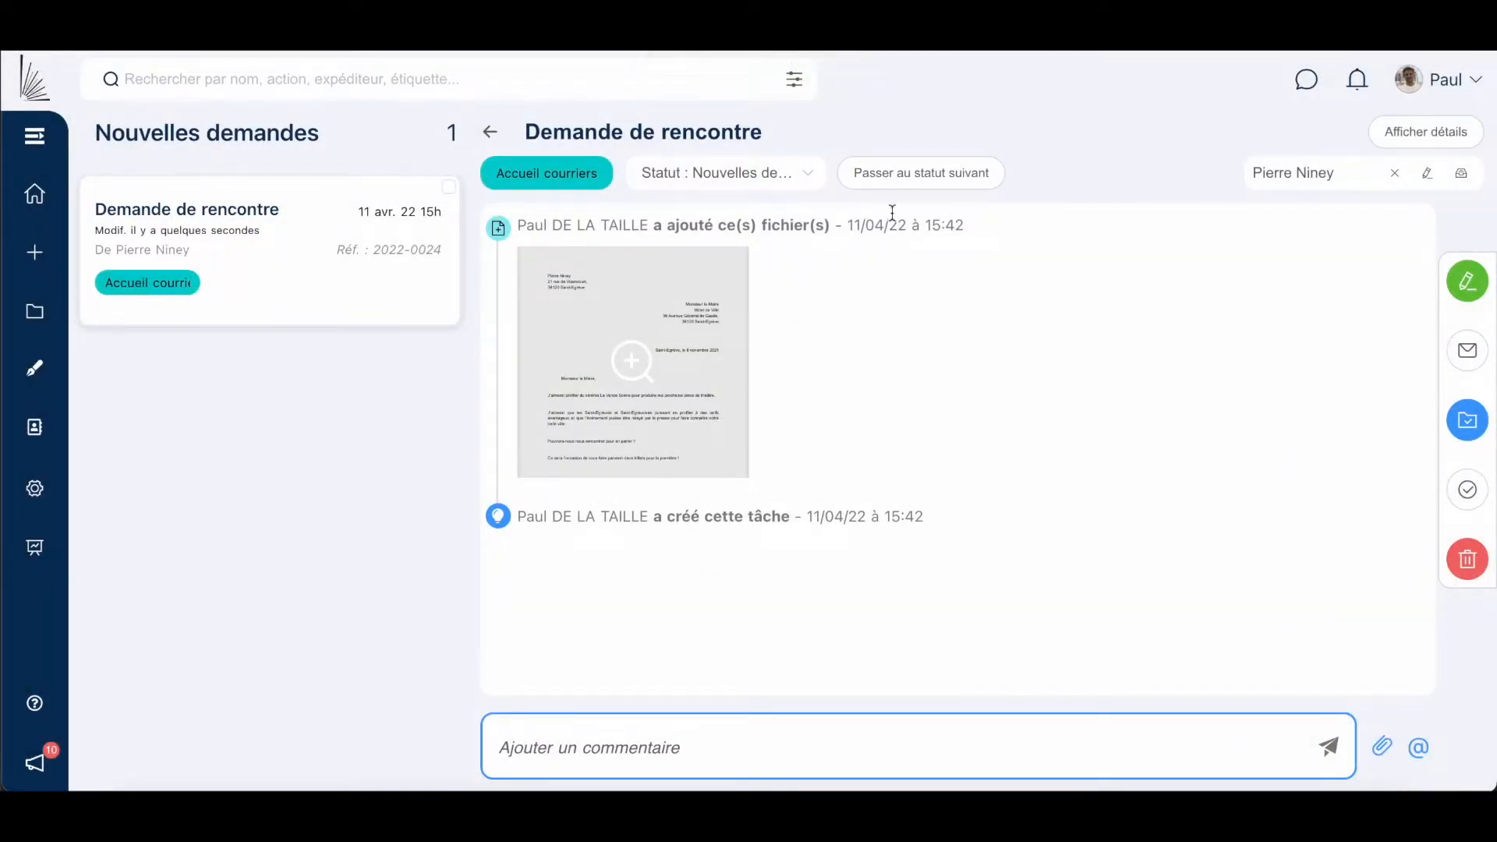
left_click(906, 180)
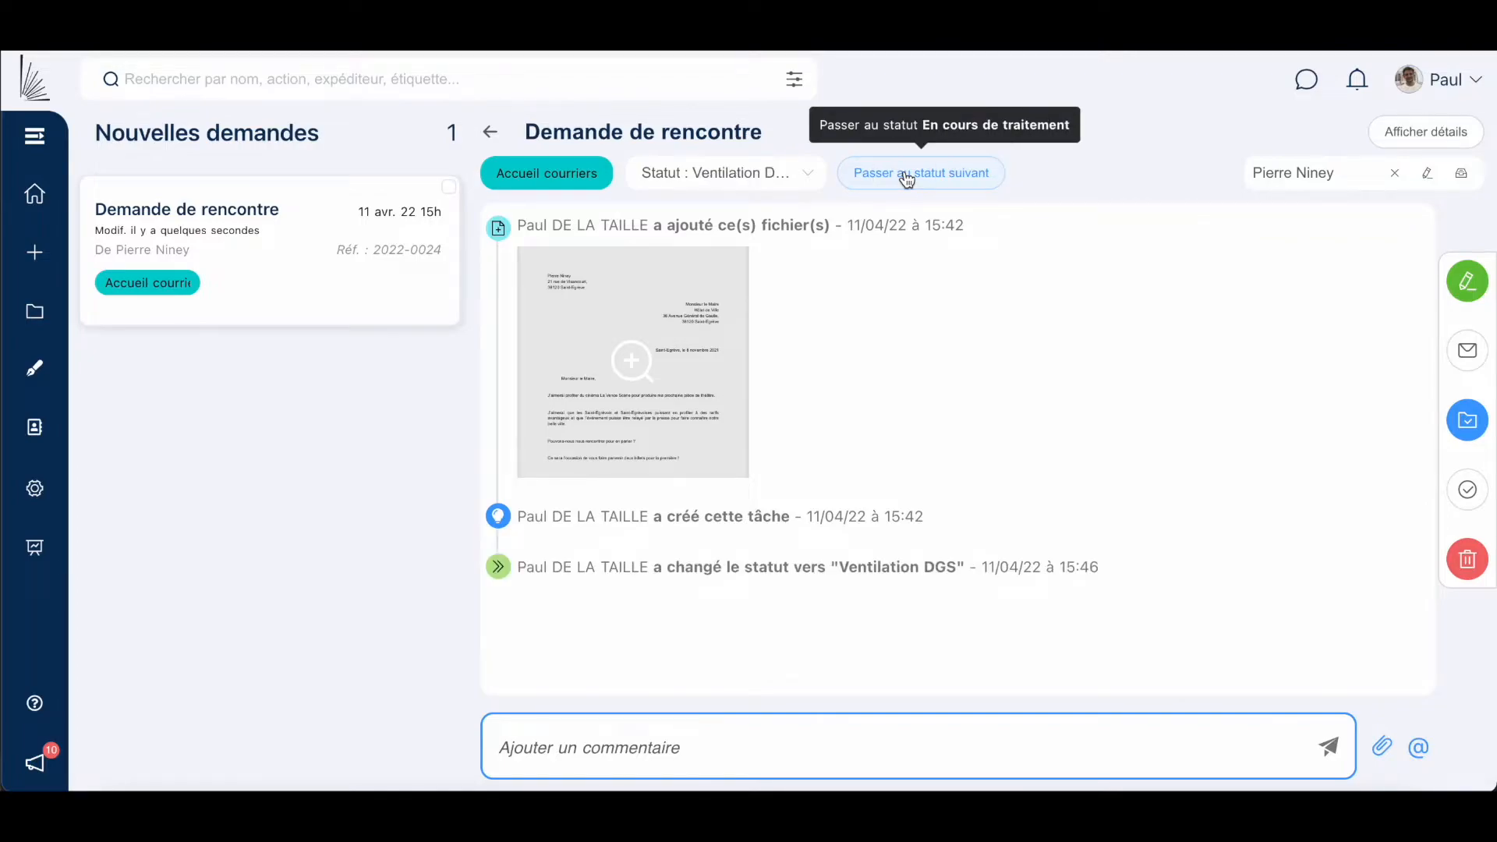
Reopen the request, review its letter, and post 'Qui s'en occupe ?' and 'J'adore cet acteur !'.
left_click_drag(1130, 571, 1157, 594)
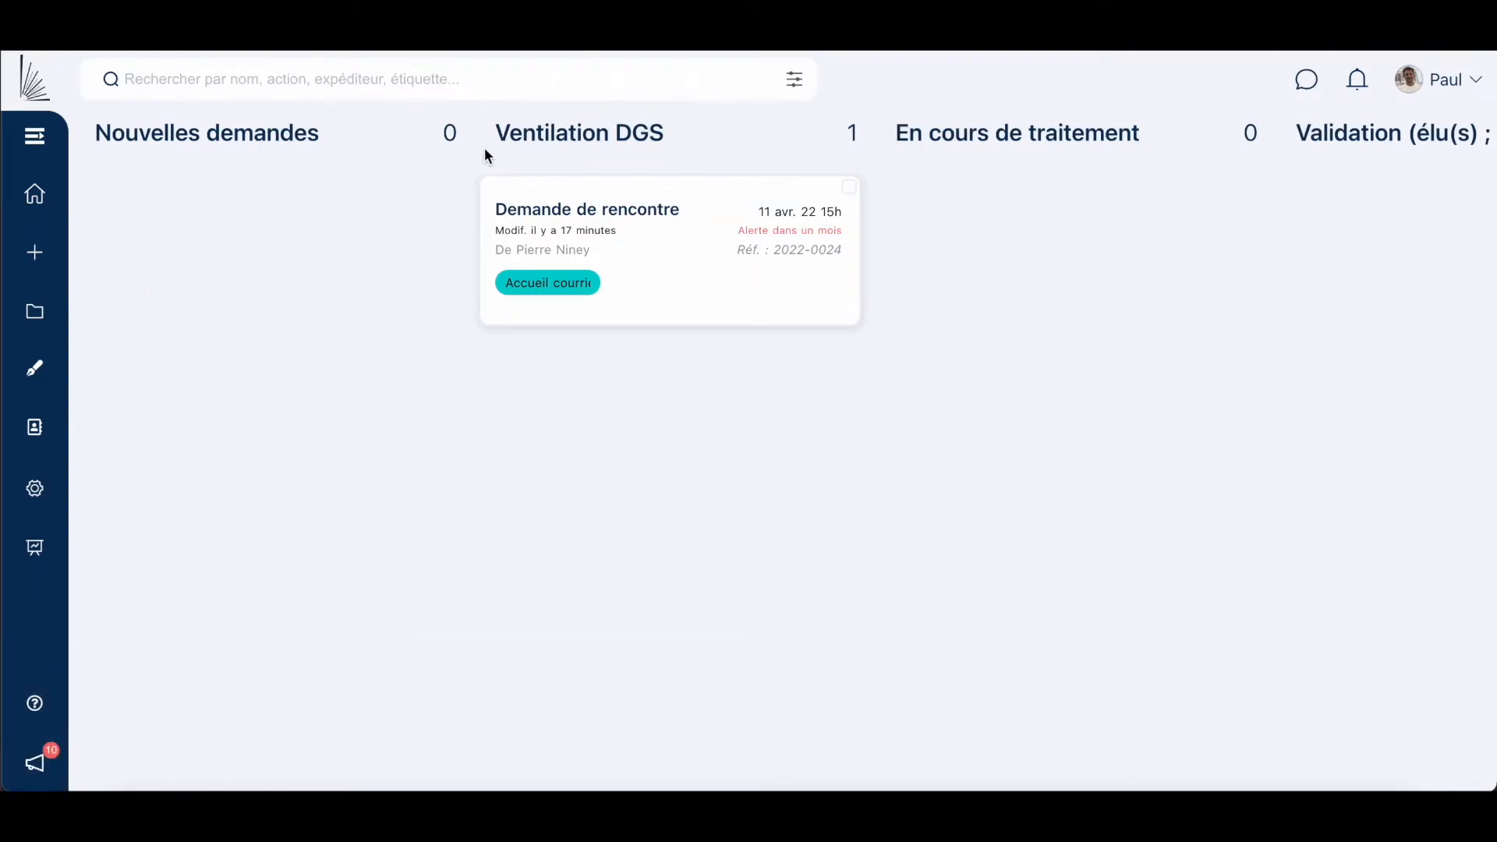
left_click(643, 238)
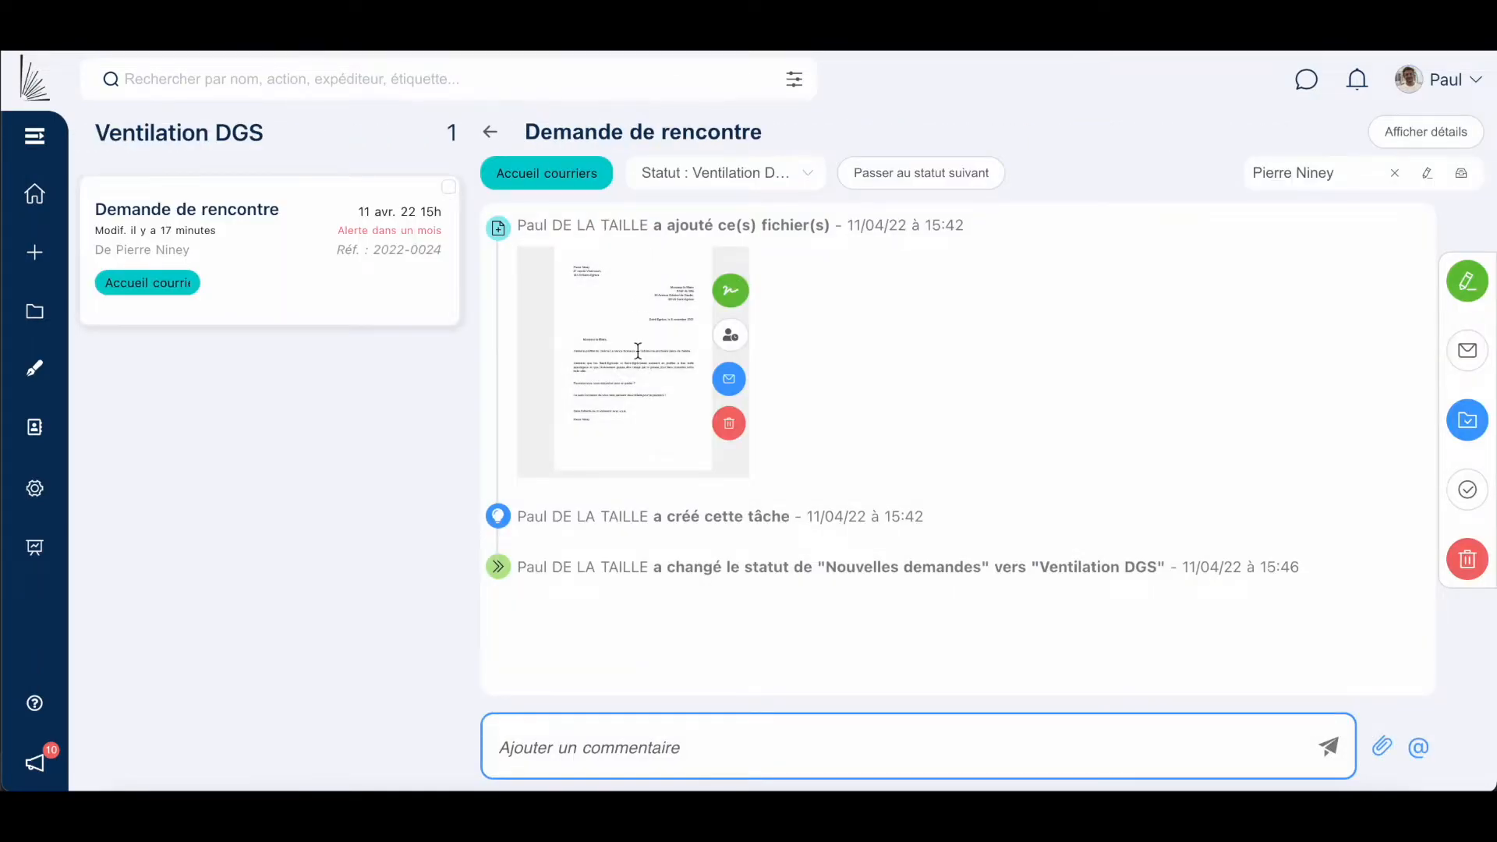
left_click(638, 350)
scroll(735, 522, "down", 3)
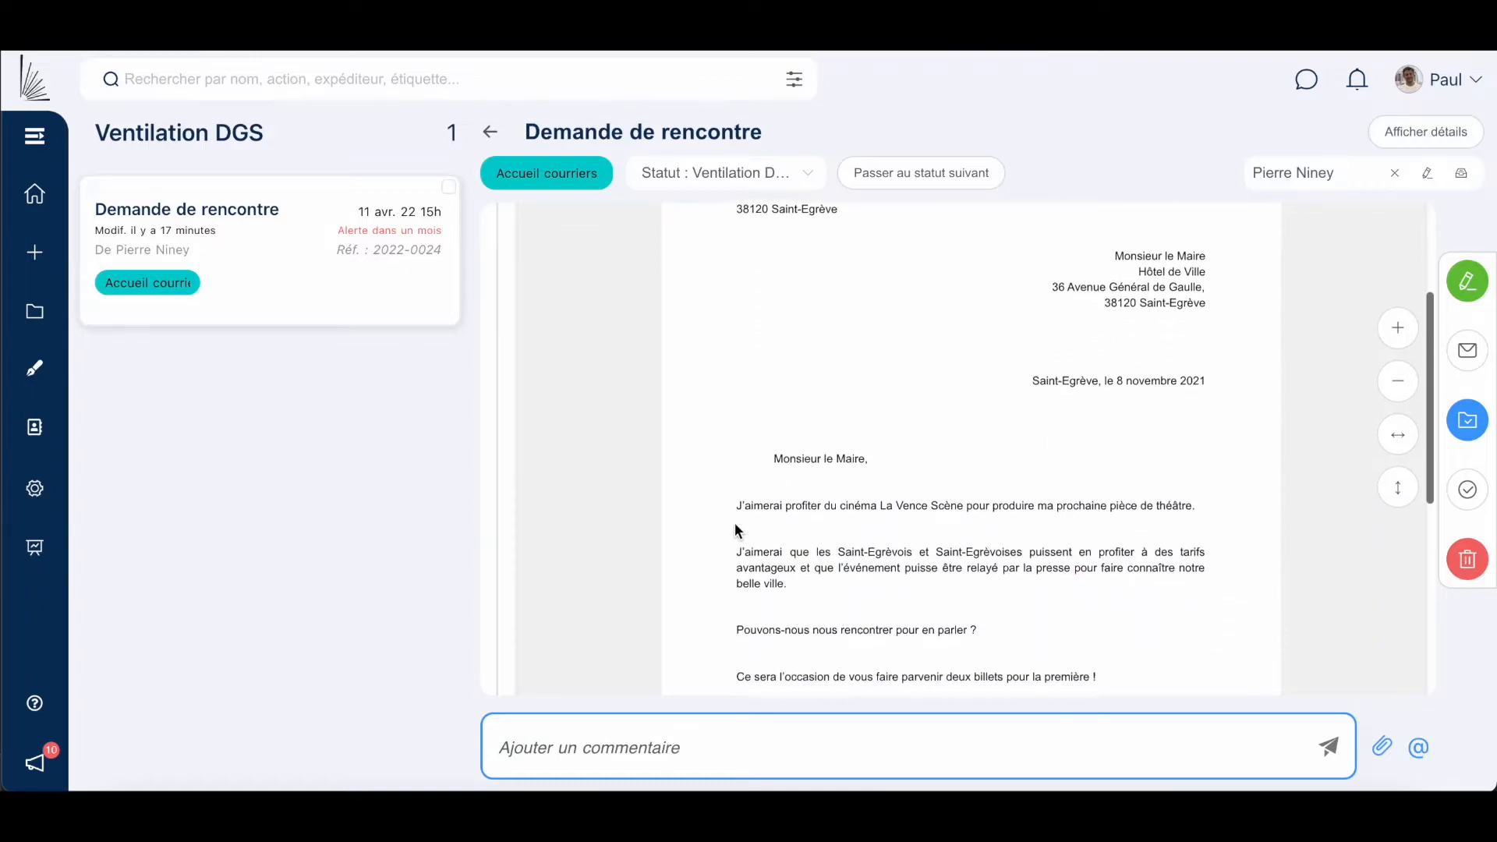
scroll(735, 523, "up", 3)
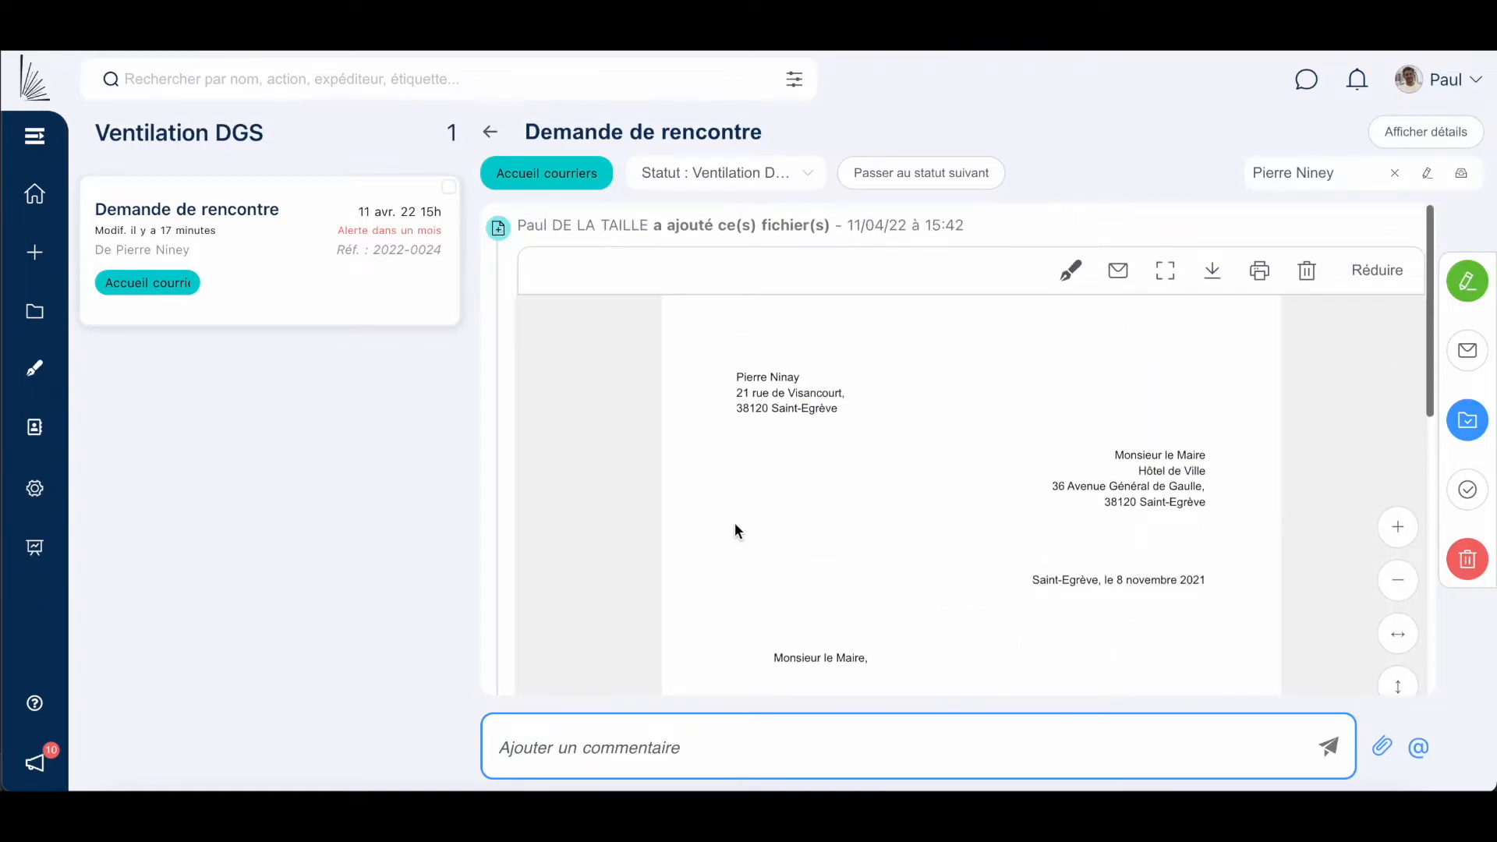
left_click(1377, 270)
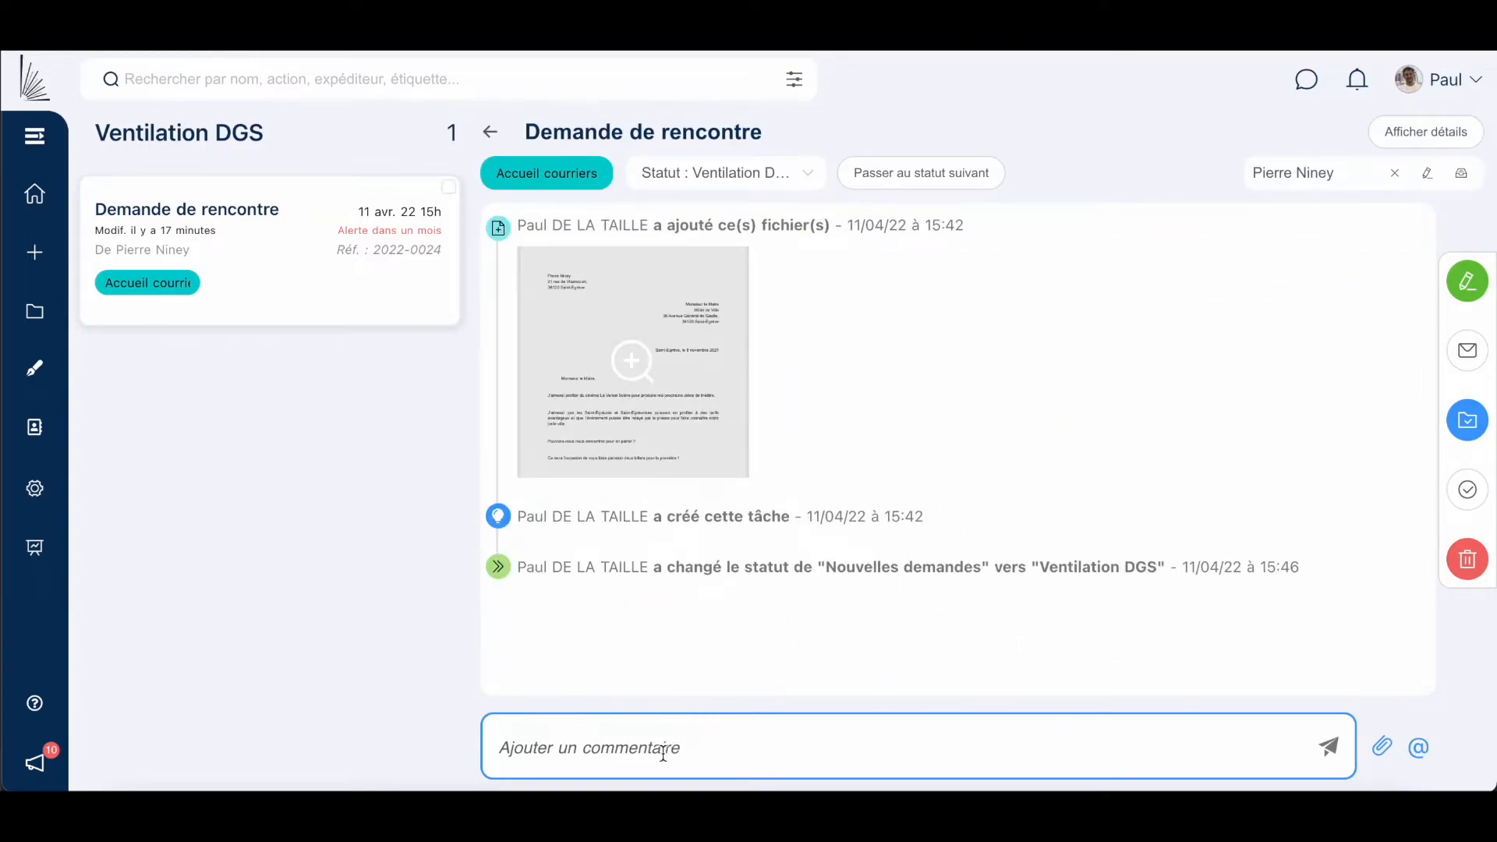
type("Q")
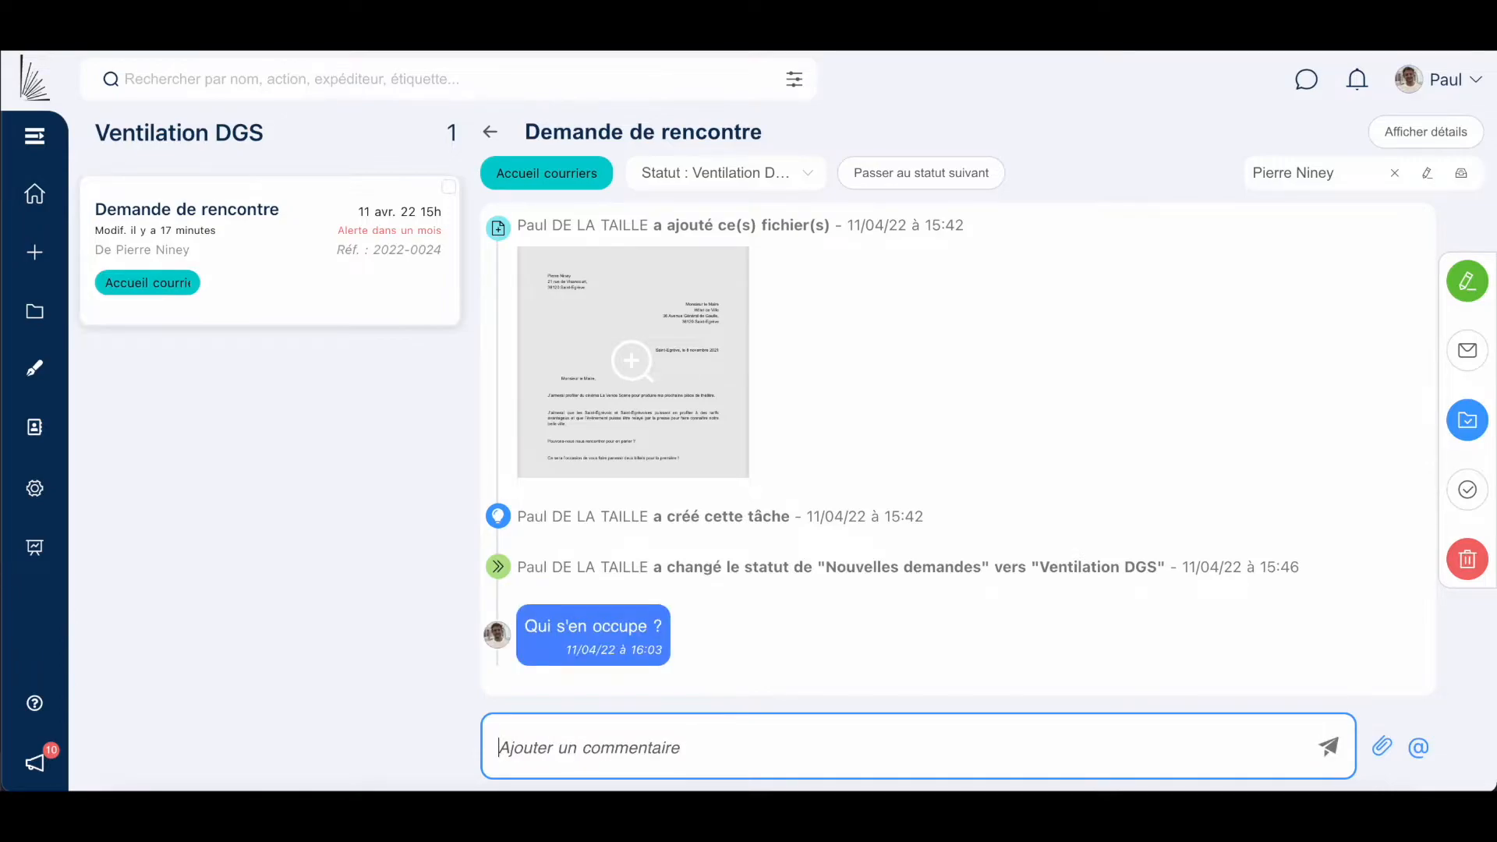
type("J'a")
Make Cabinet the responsible service, with DGS and Le Maire in copy.
mouse_move(676, 298)
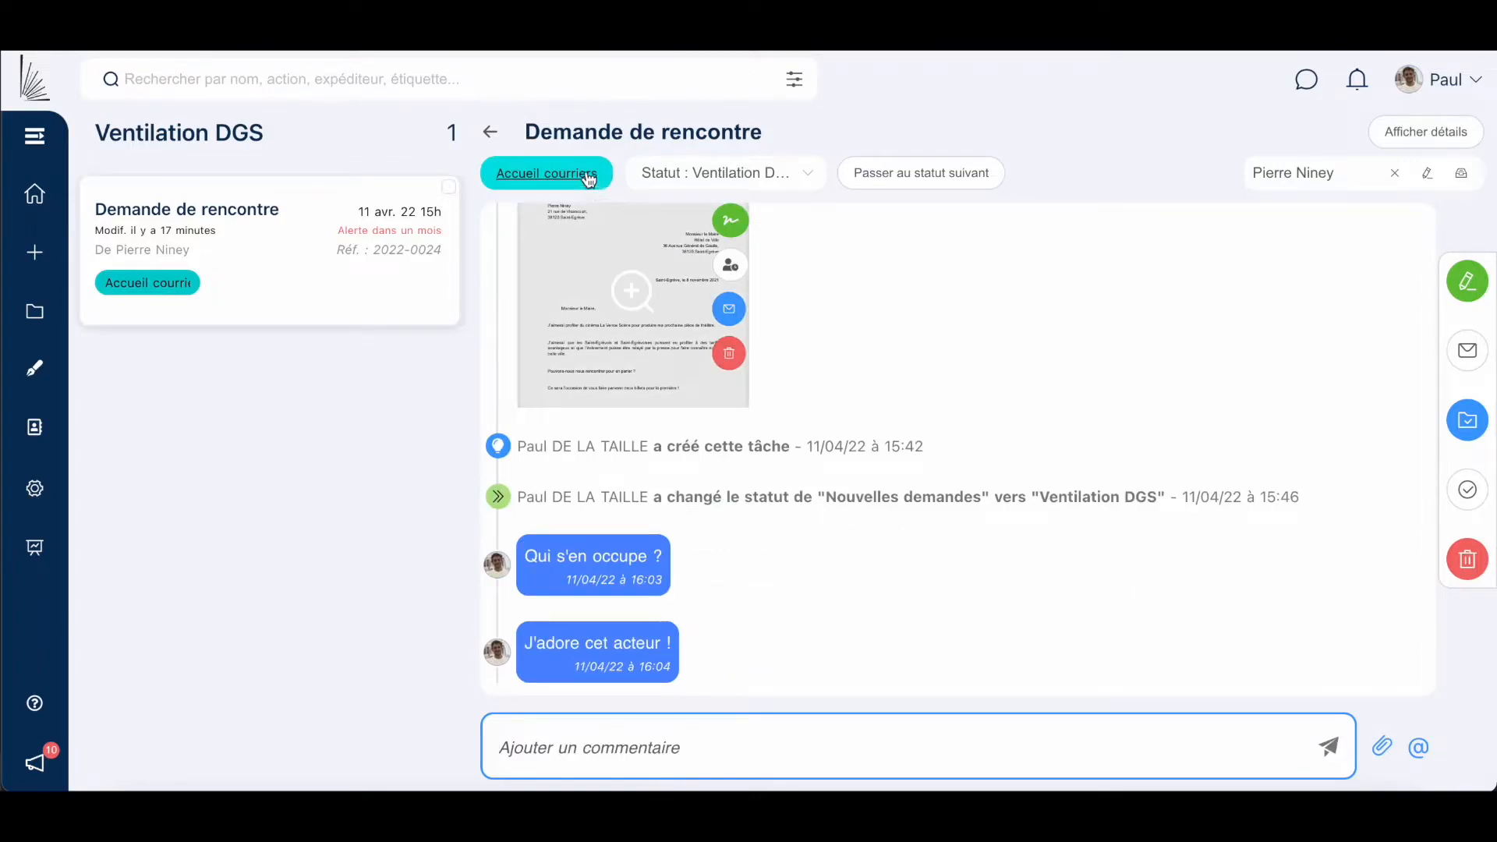
left_click(576, 173)
left_click(614, 296)
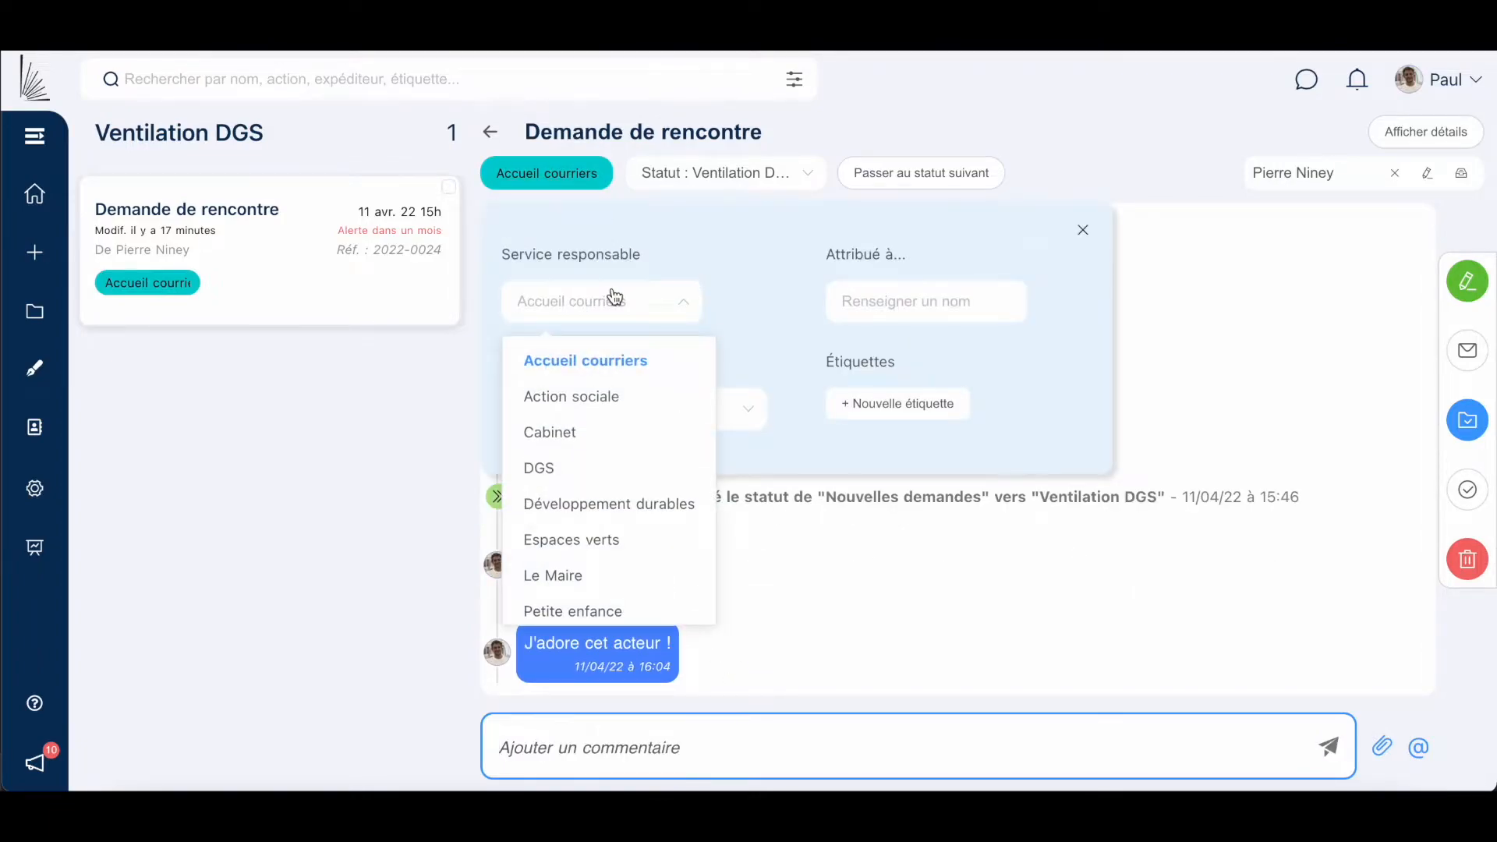
left_click(590, 431)
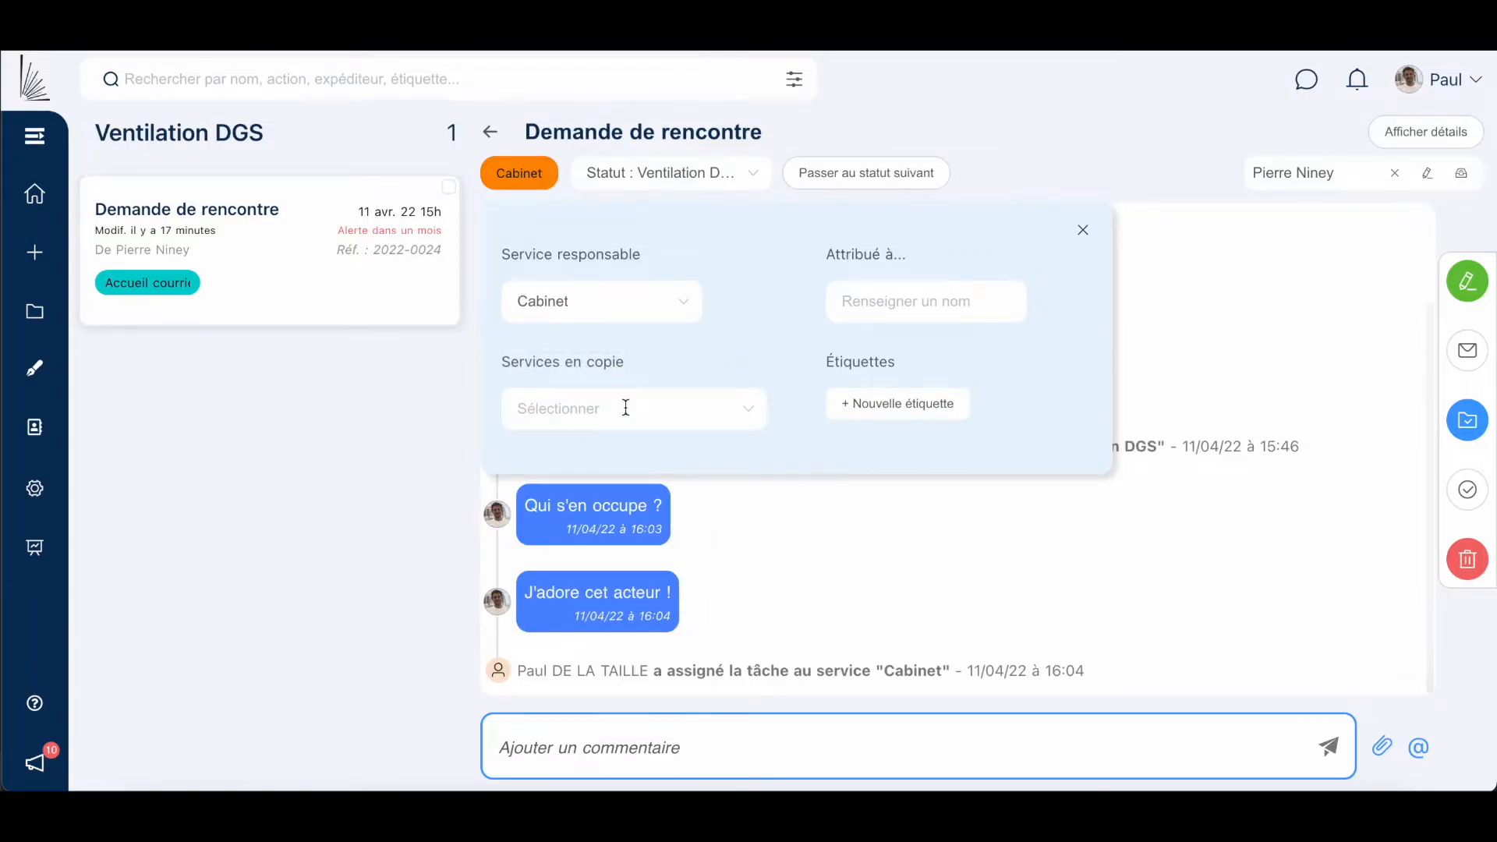
left_click(613, 410)
scroll(627, 555, "down", 1)
scroll(616, 569, "down", 1)
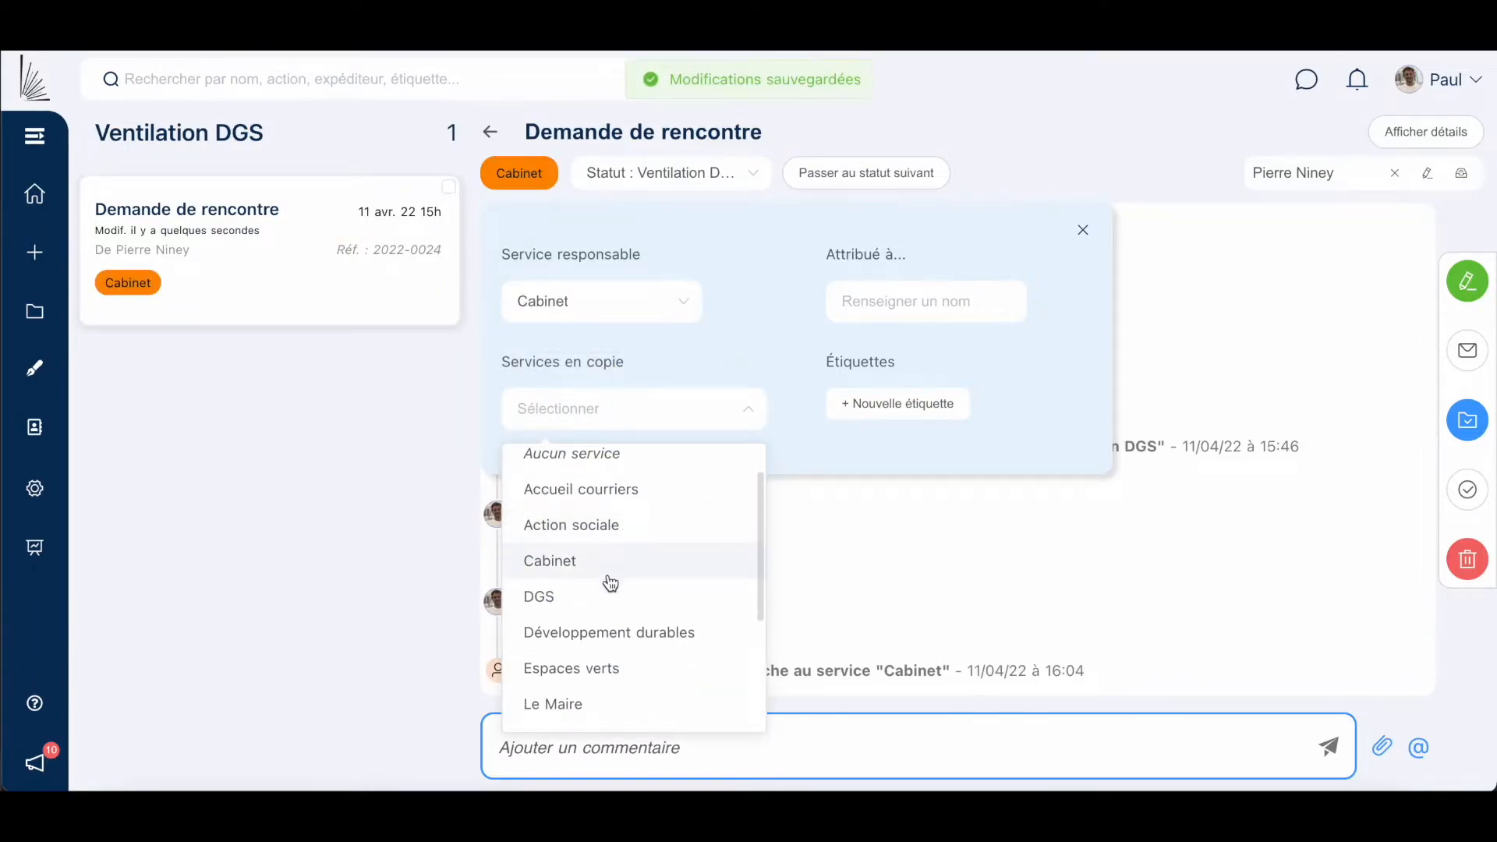
left_click(605, 596)
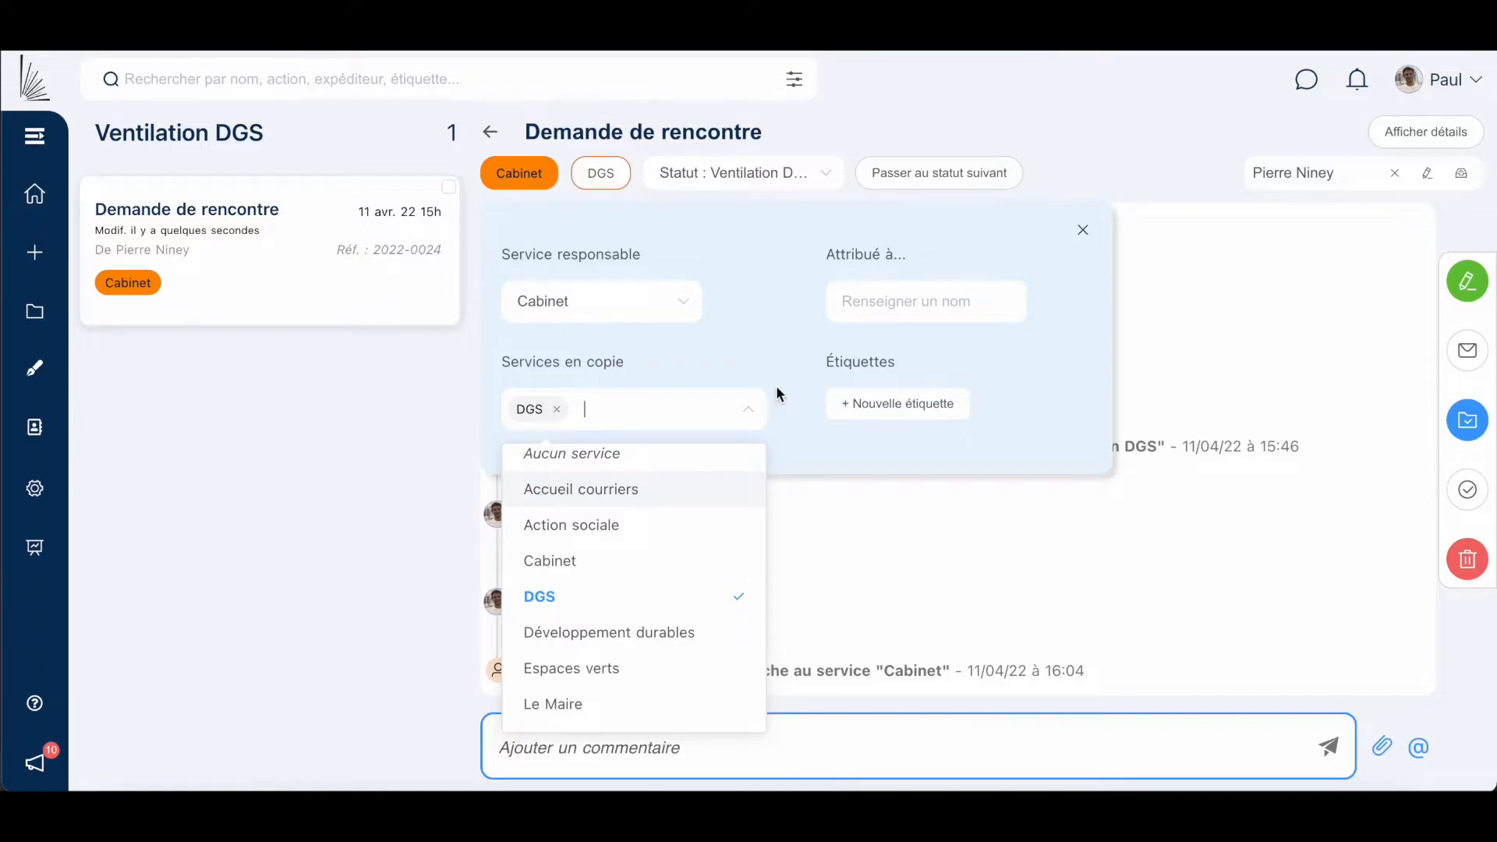
left_click(632, 705)
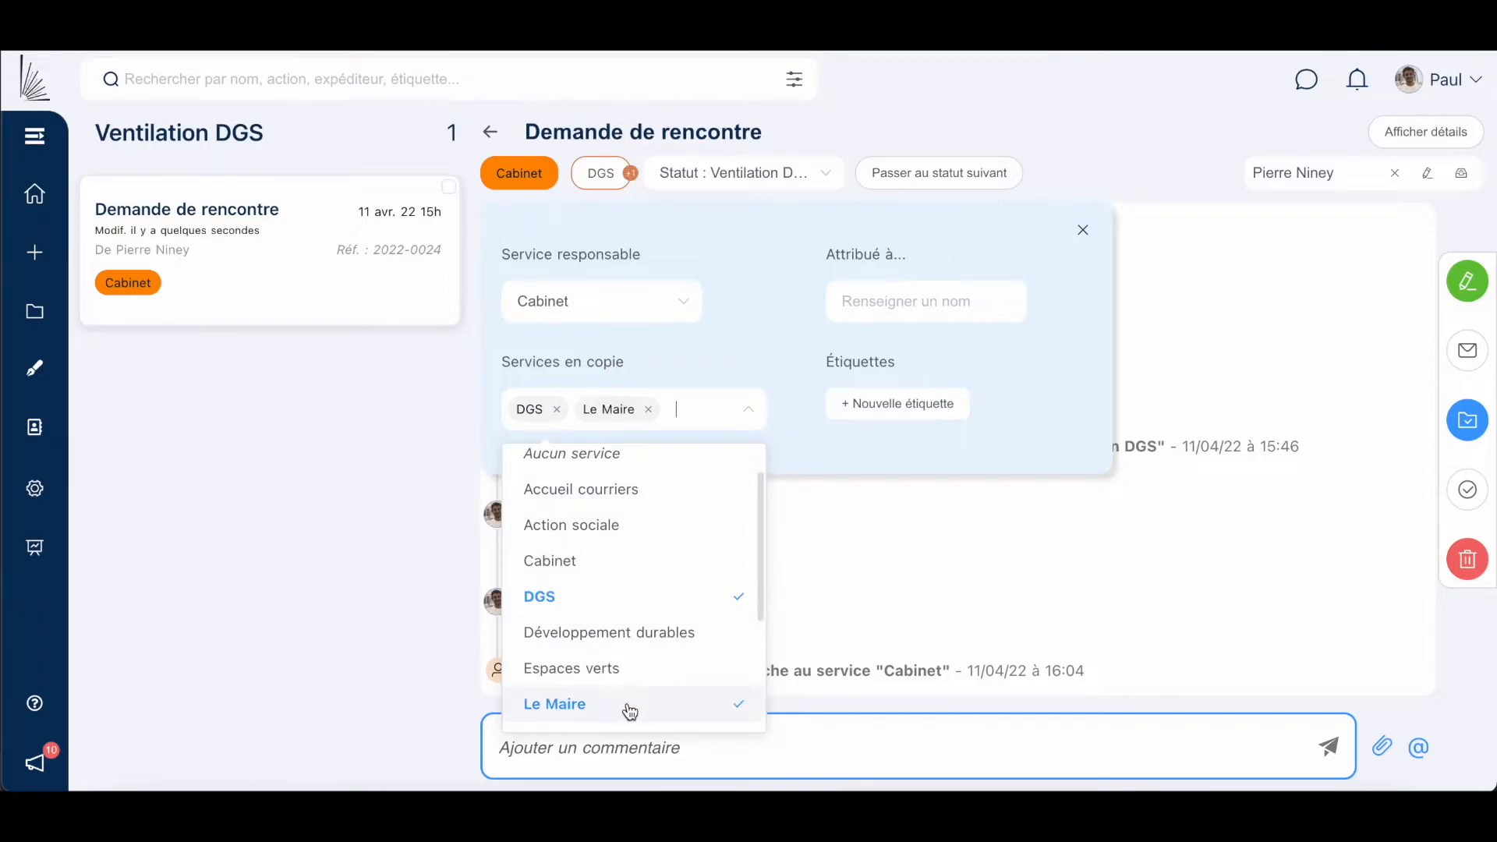
left_click(752, 351)
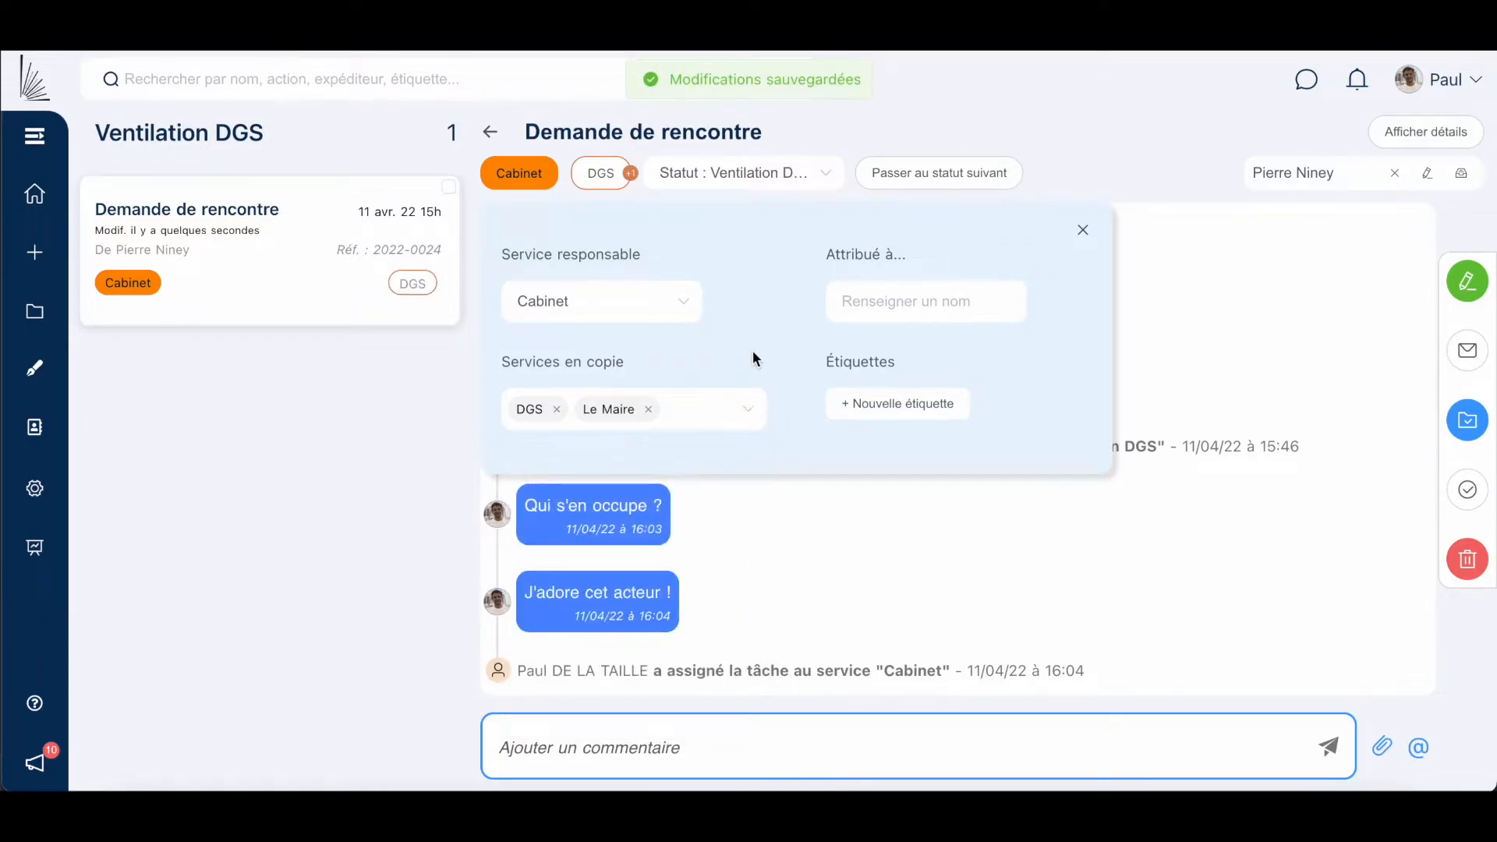
left_click(832, 527)
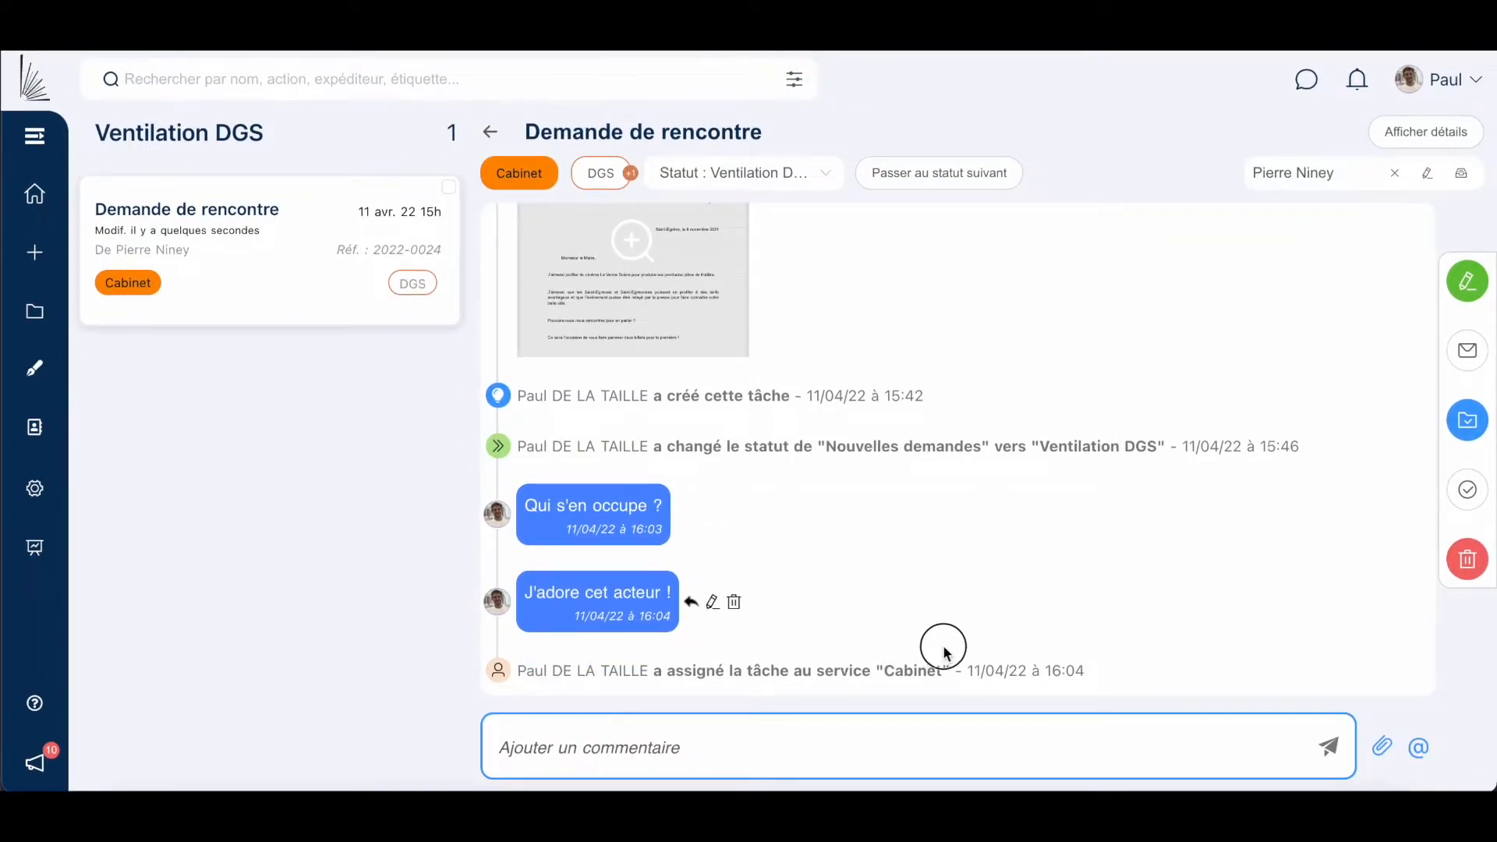
Move the request to En cours de traitement.
triple_click(1080, 663)
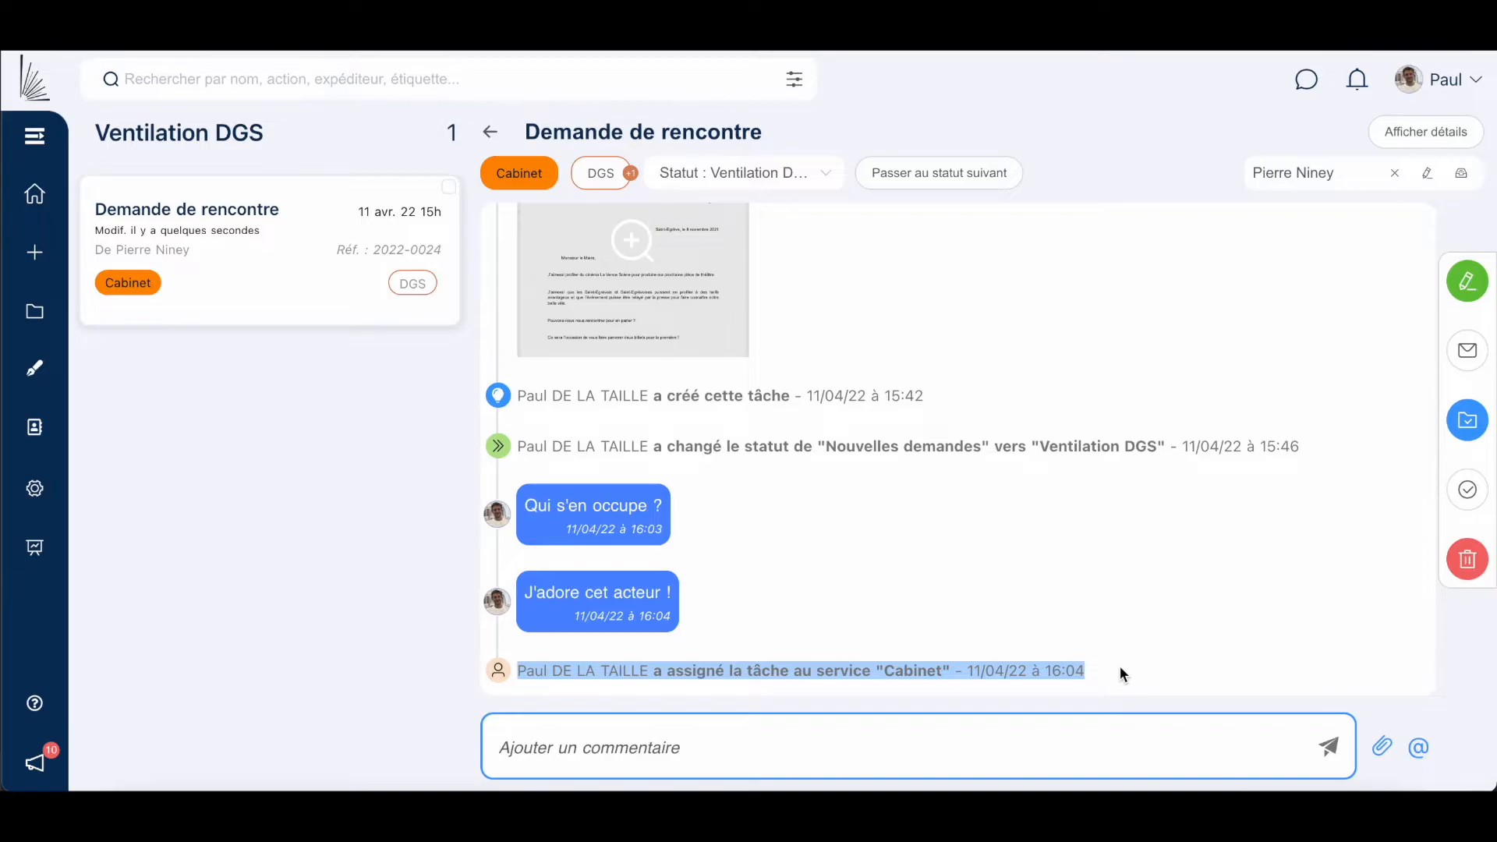
left_click(1120, 666)
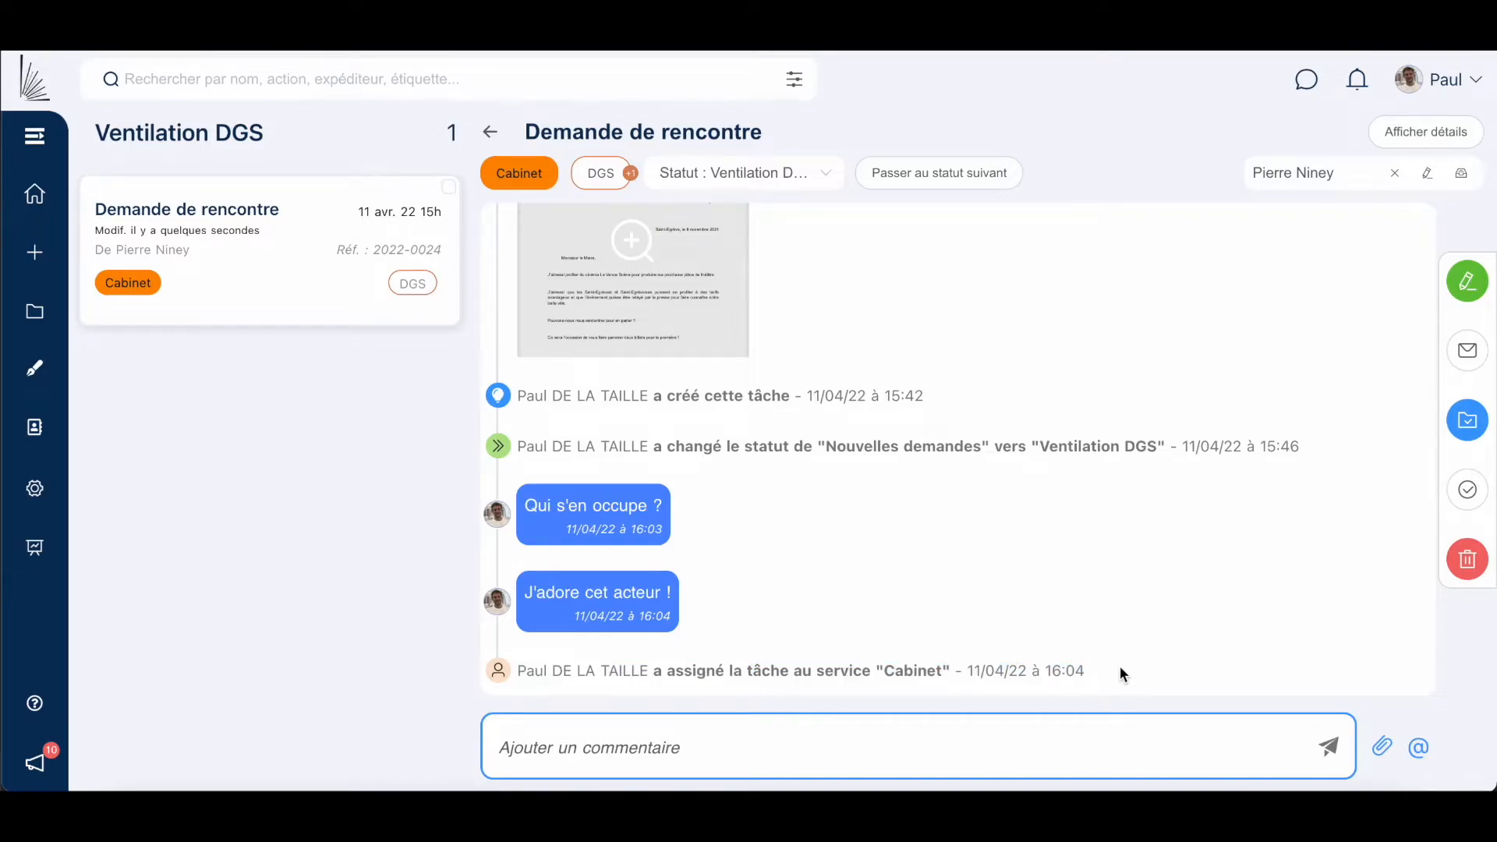
left_click(945, 187)
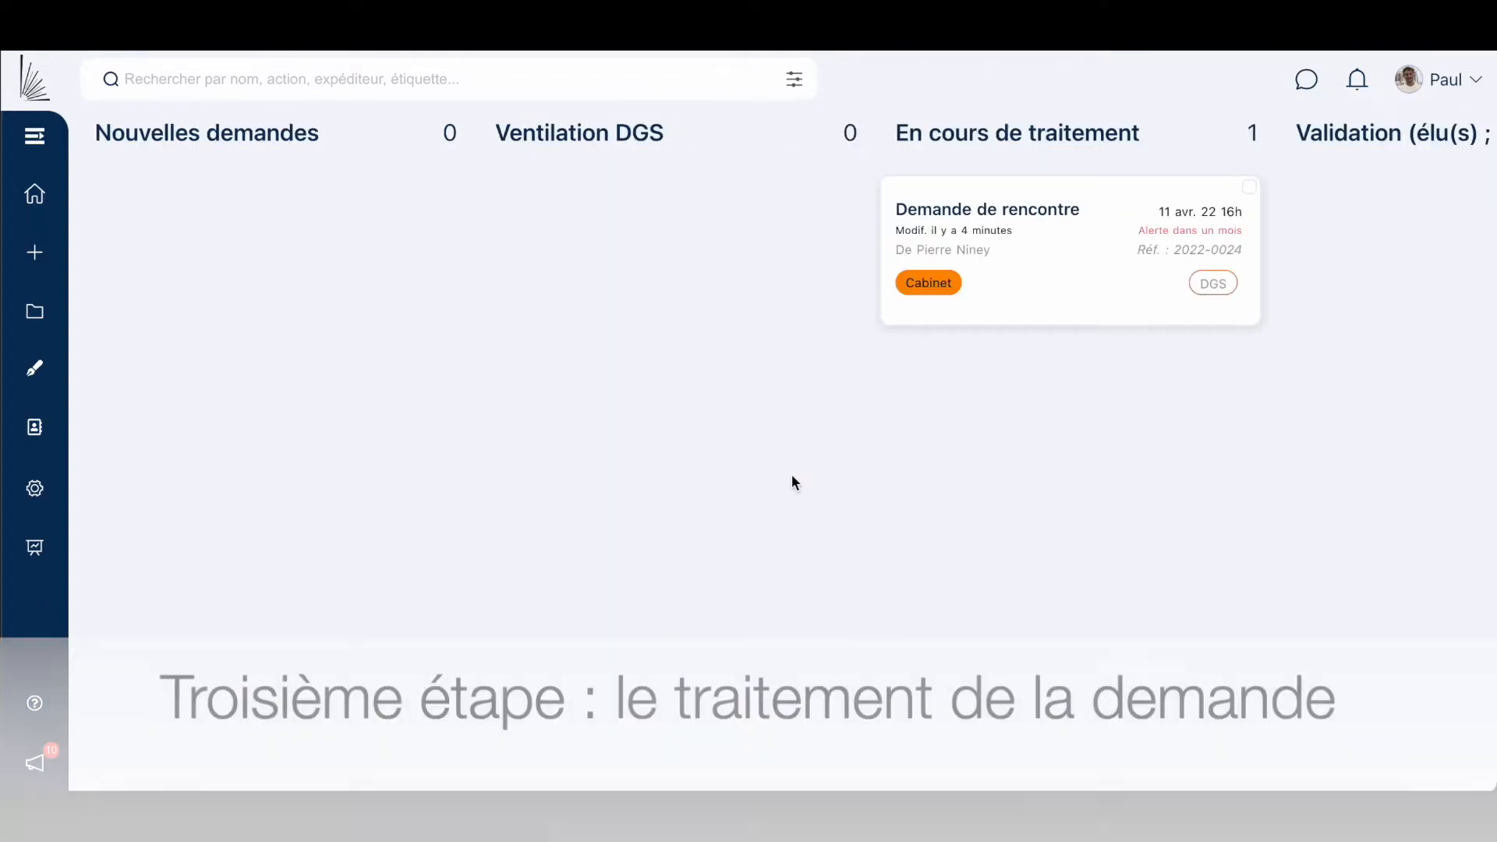
Open Demande de rencontre from En cours de traitement and scroll to its latest timeline entries.
left_click(789, 473)
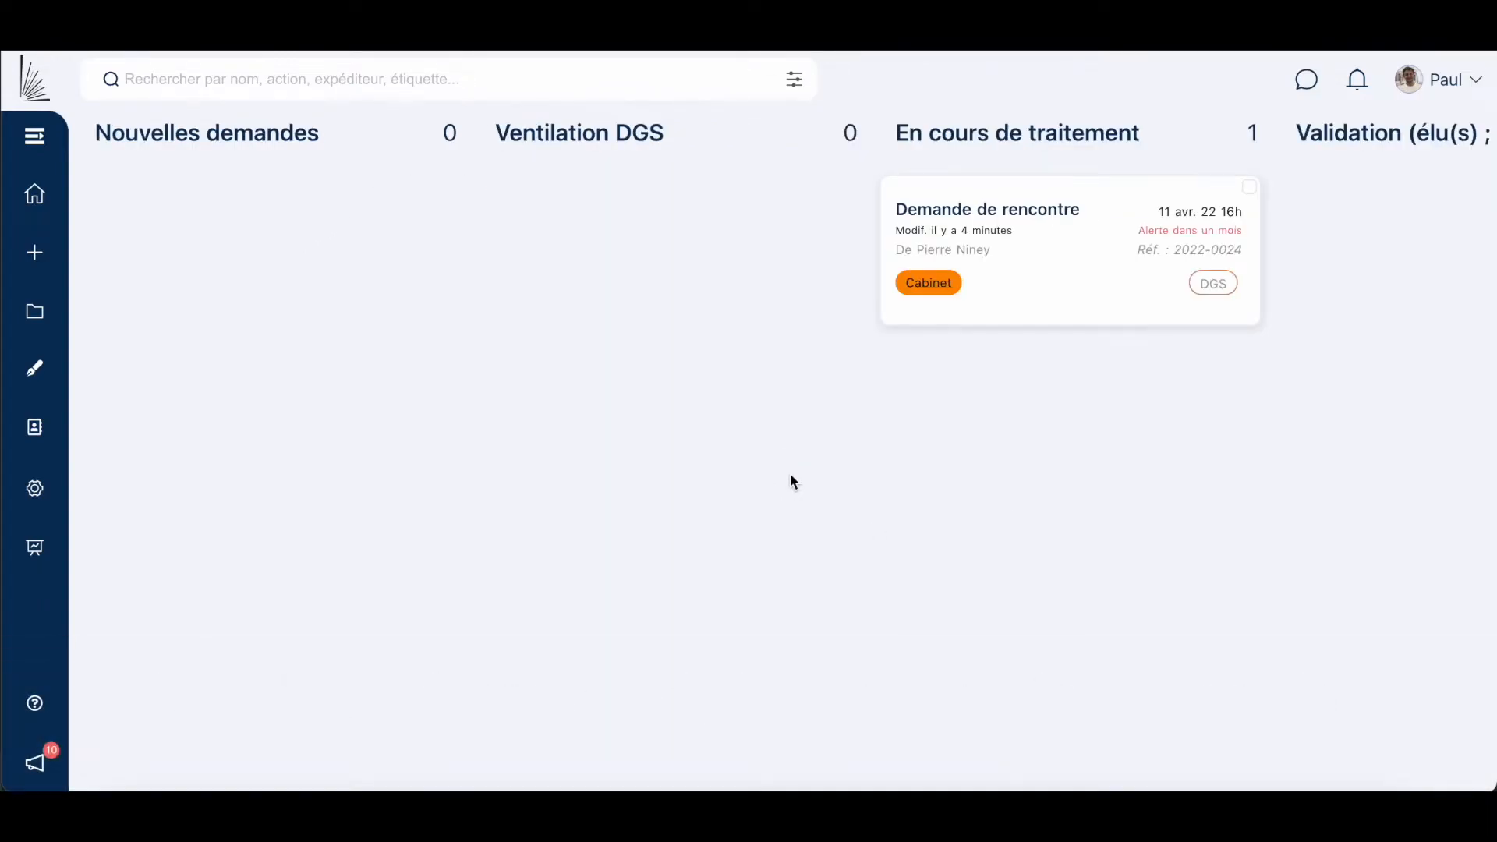
left_click(1065, 244)
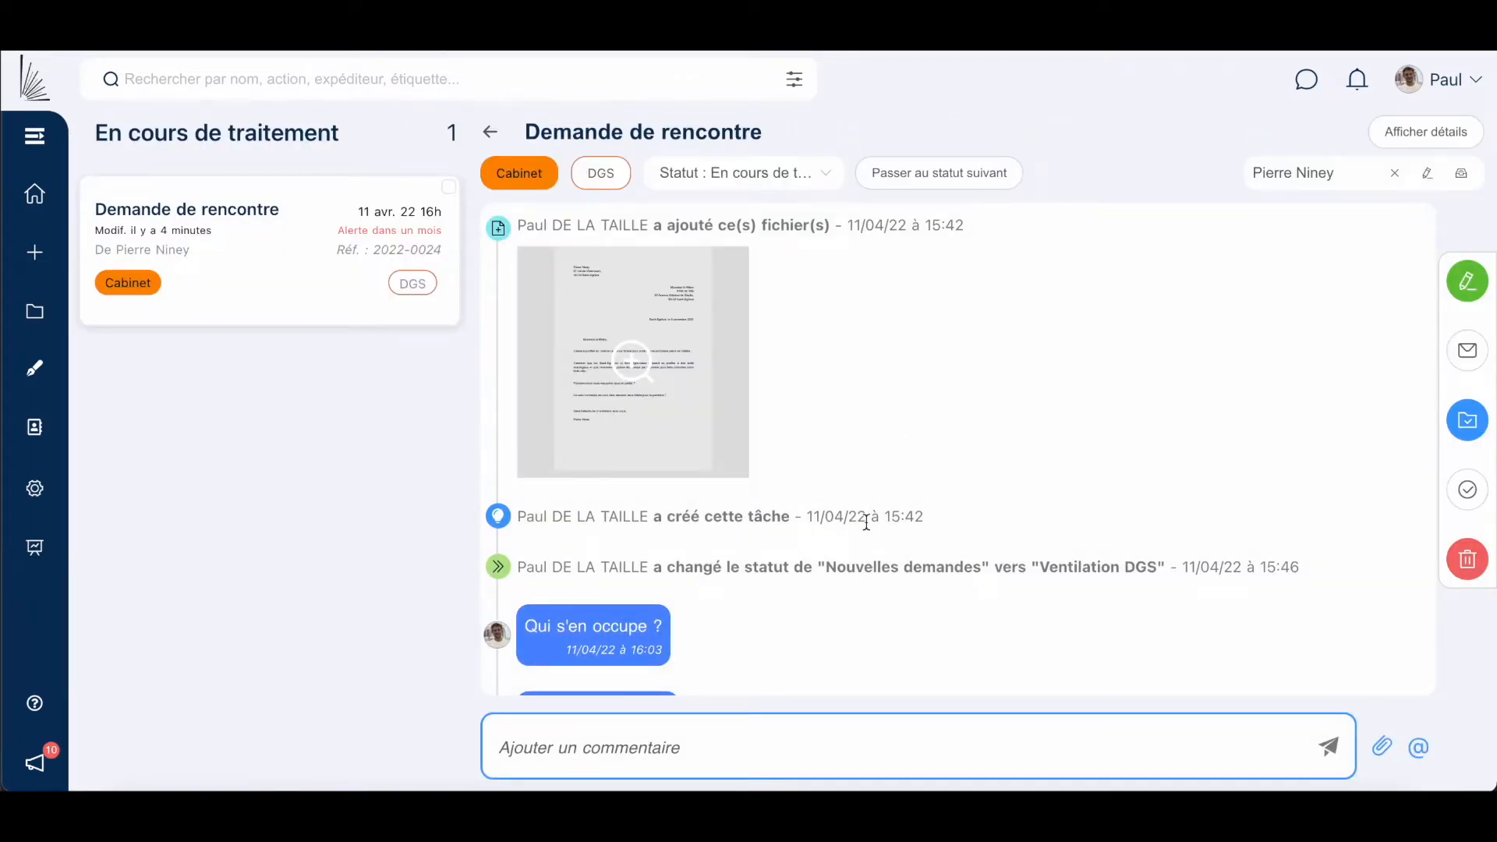
scroll(866, 523, "down", 2)
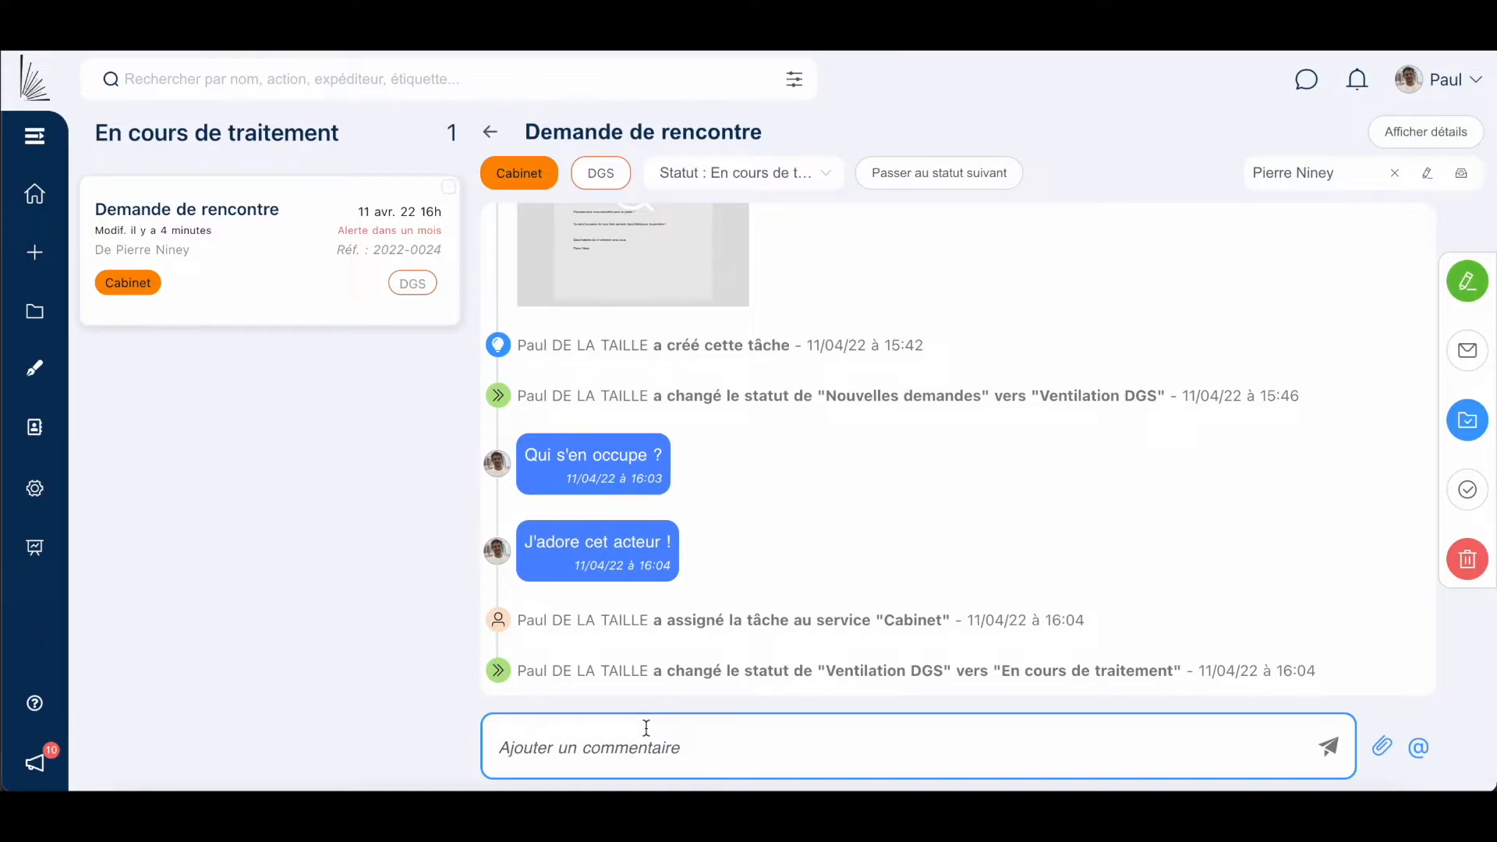
Post 'Je m'occupe de rédiger une réponse' and reply 'Moi aussi !' to 'J'adore cet acteur !'.
type("Je m'occupe de rédiger une réponse")
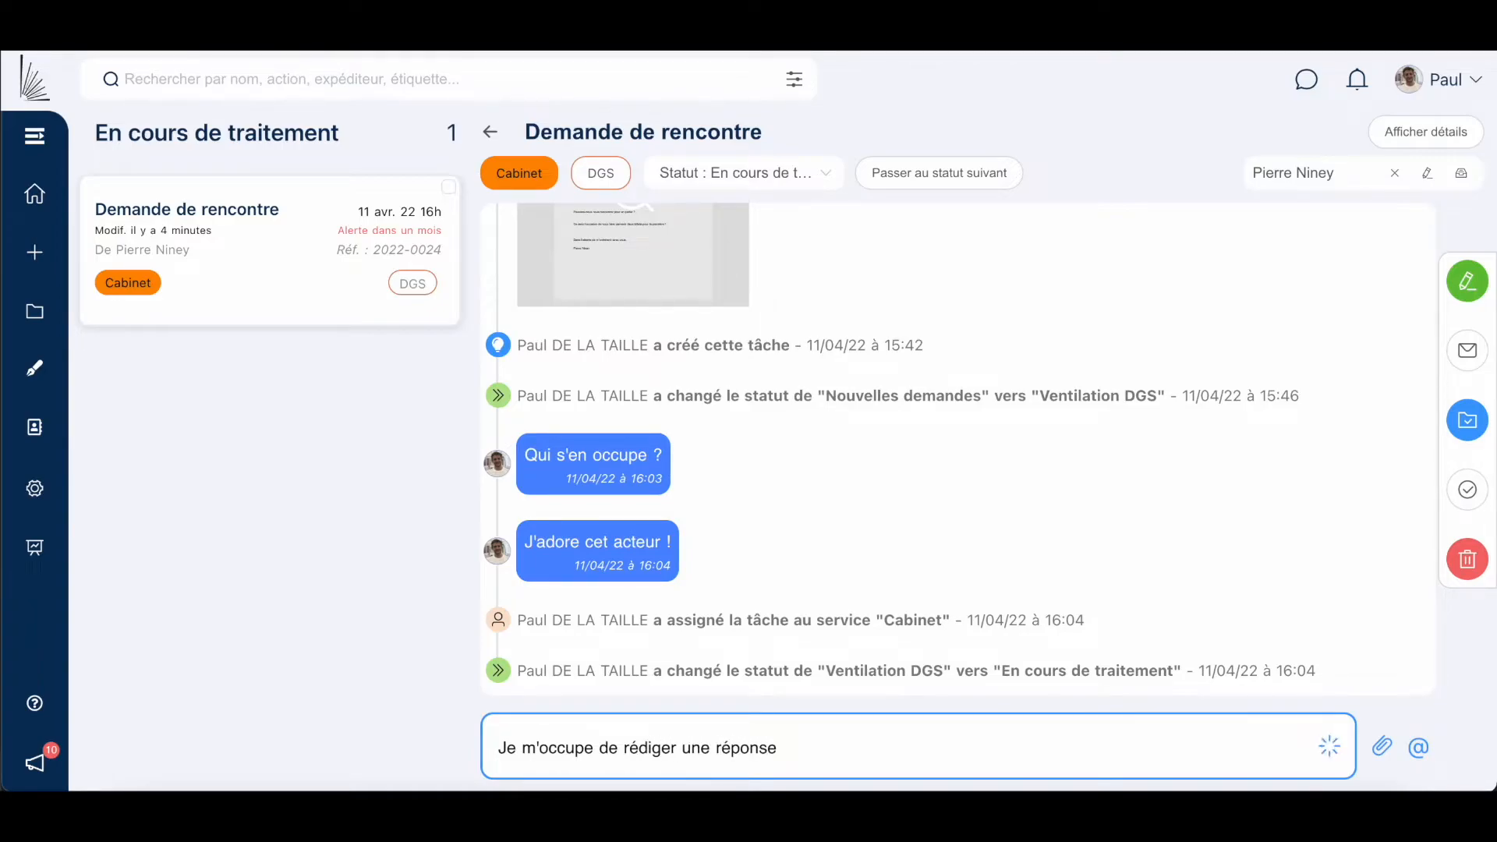
left_click(1329, 747)
mouse_move(768, 655)
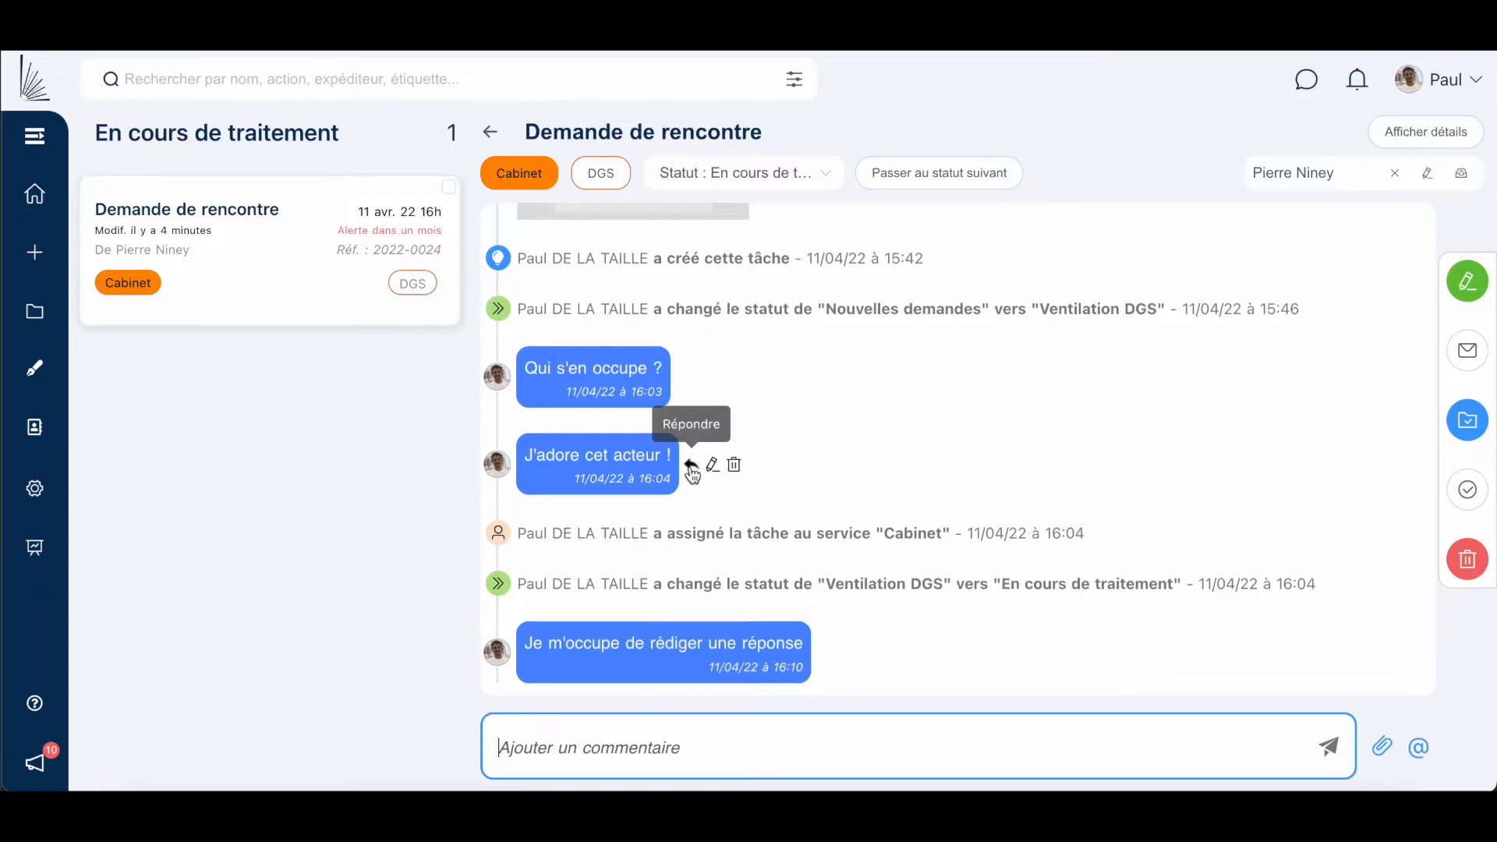
left_click(691, 466)
type("M")
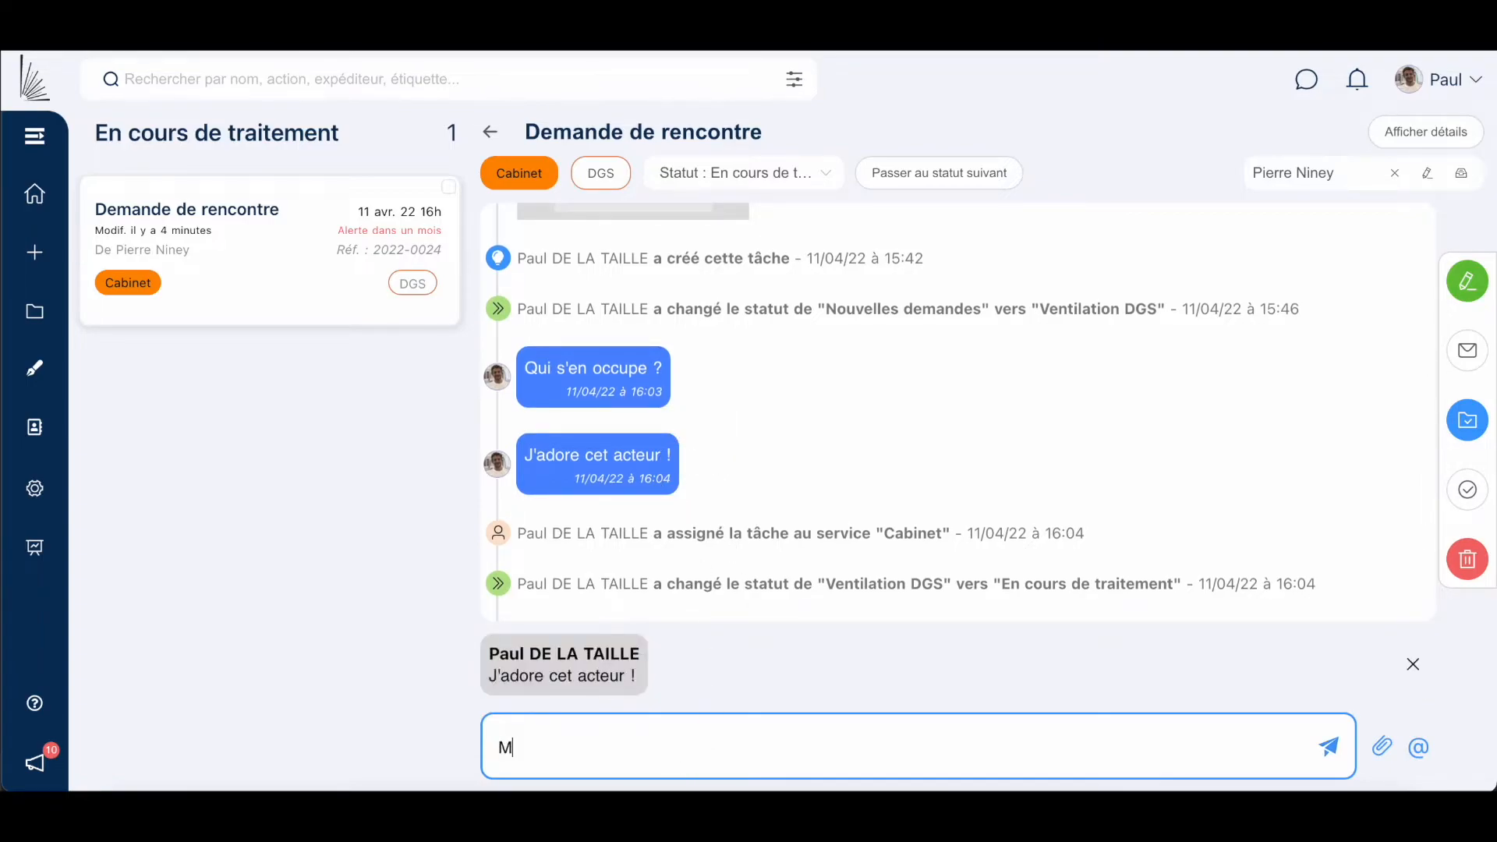
type("oi aussi !")
key("Return")
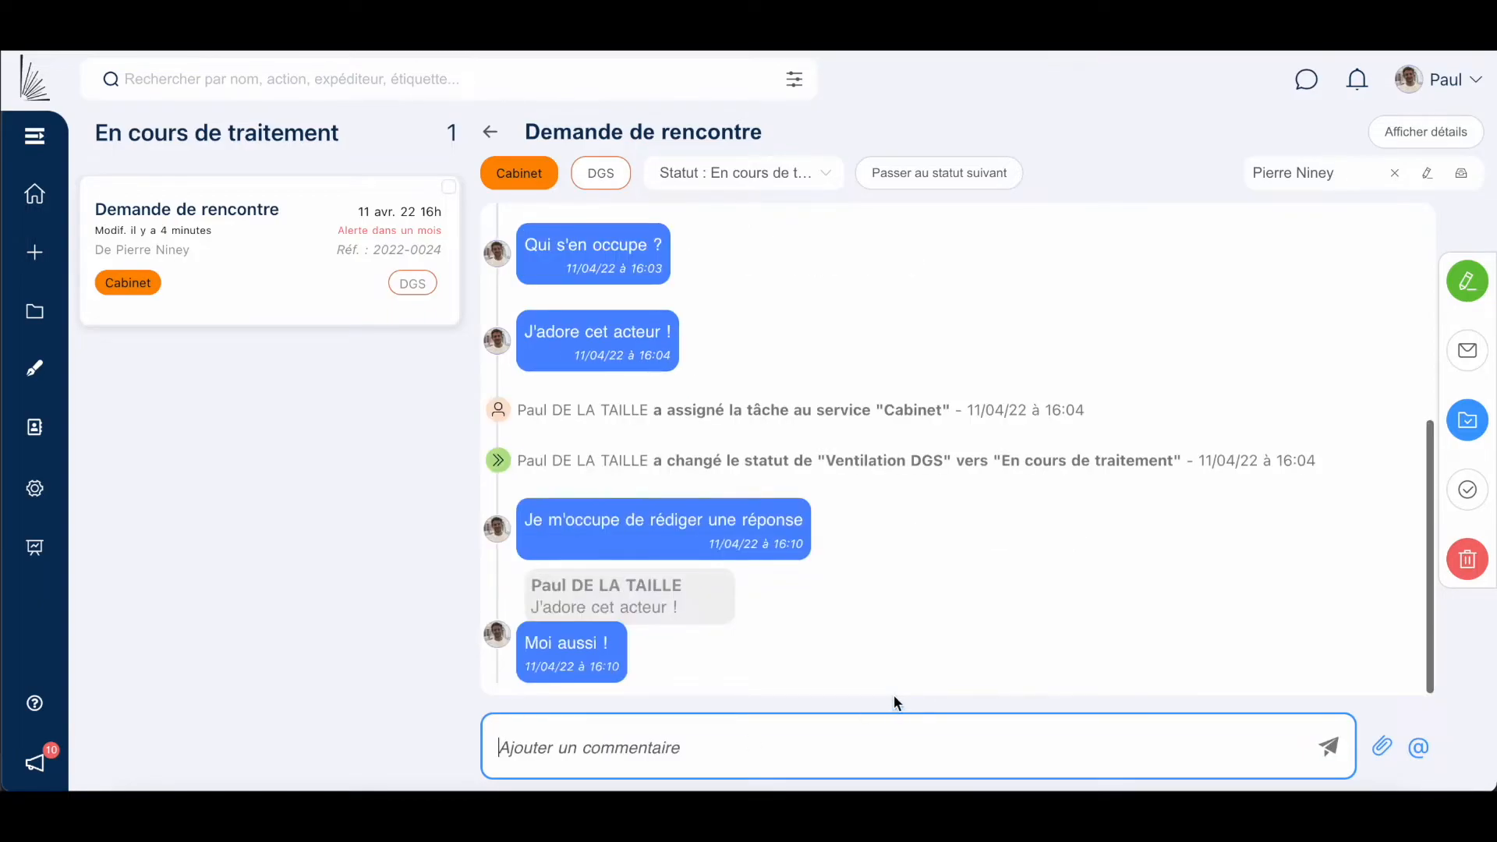
Post a comment that mentions a colleague and asks 'et vous' for their opinion.
left_click(1418, 747)
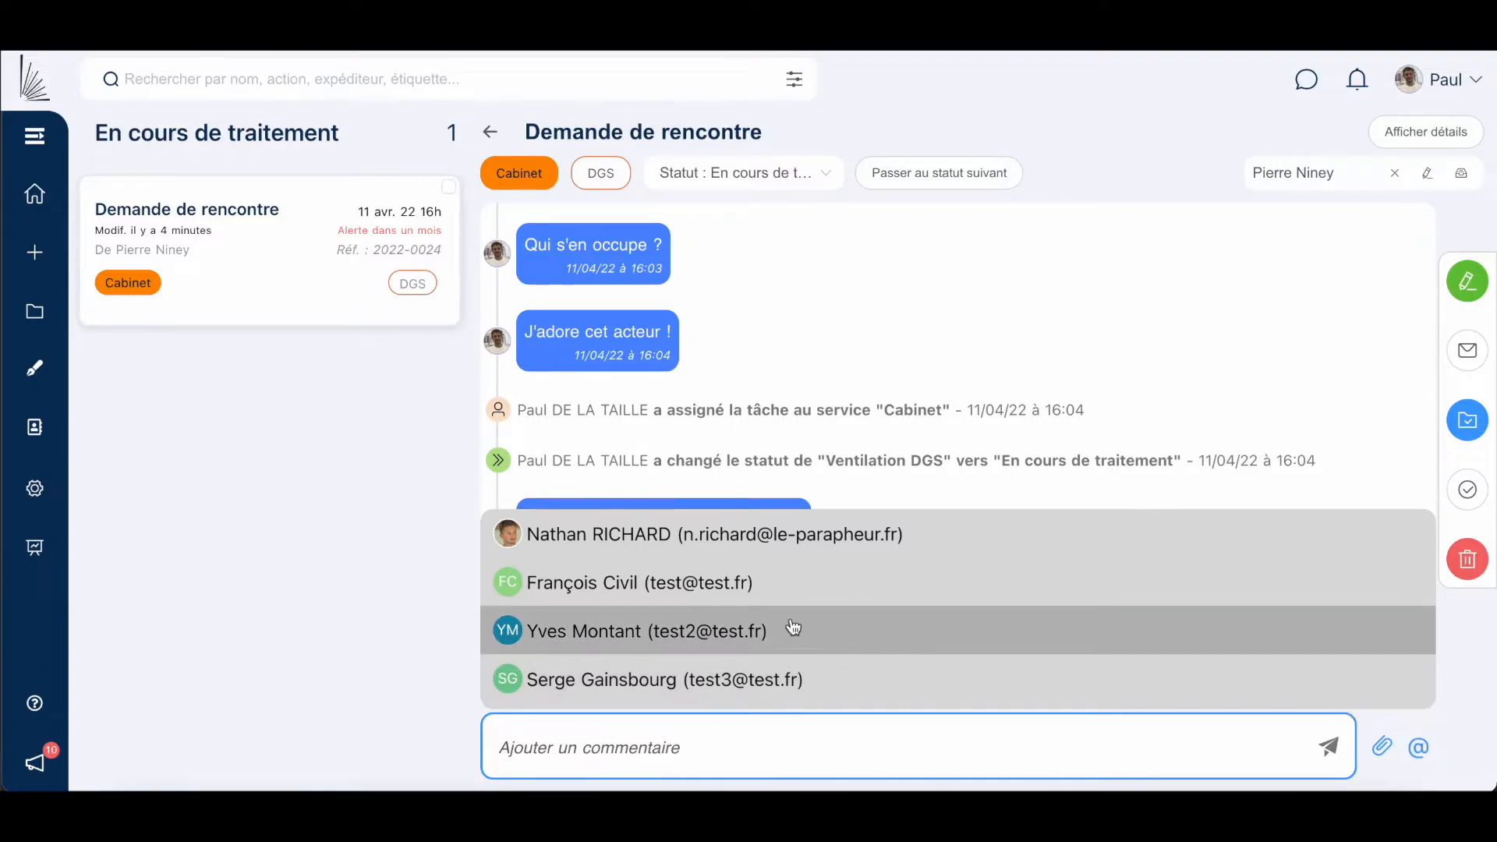
left_click(694, 582)
type(": et vous ;) ?")
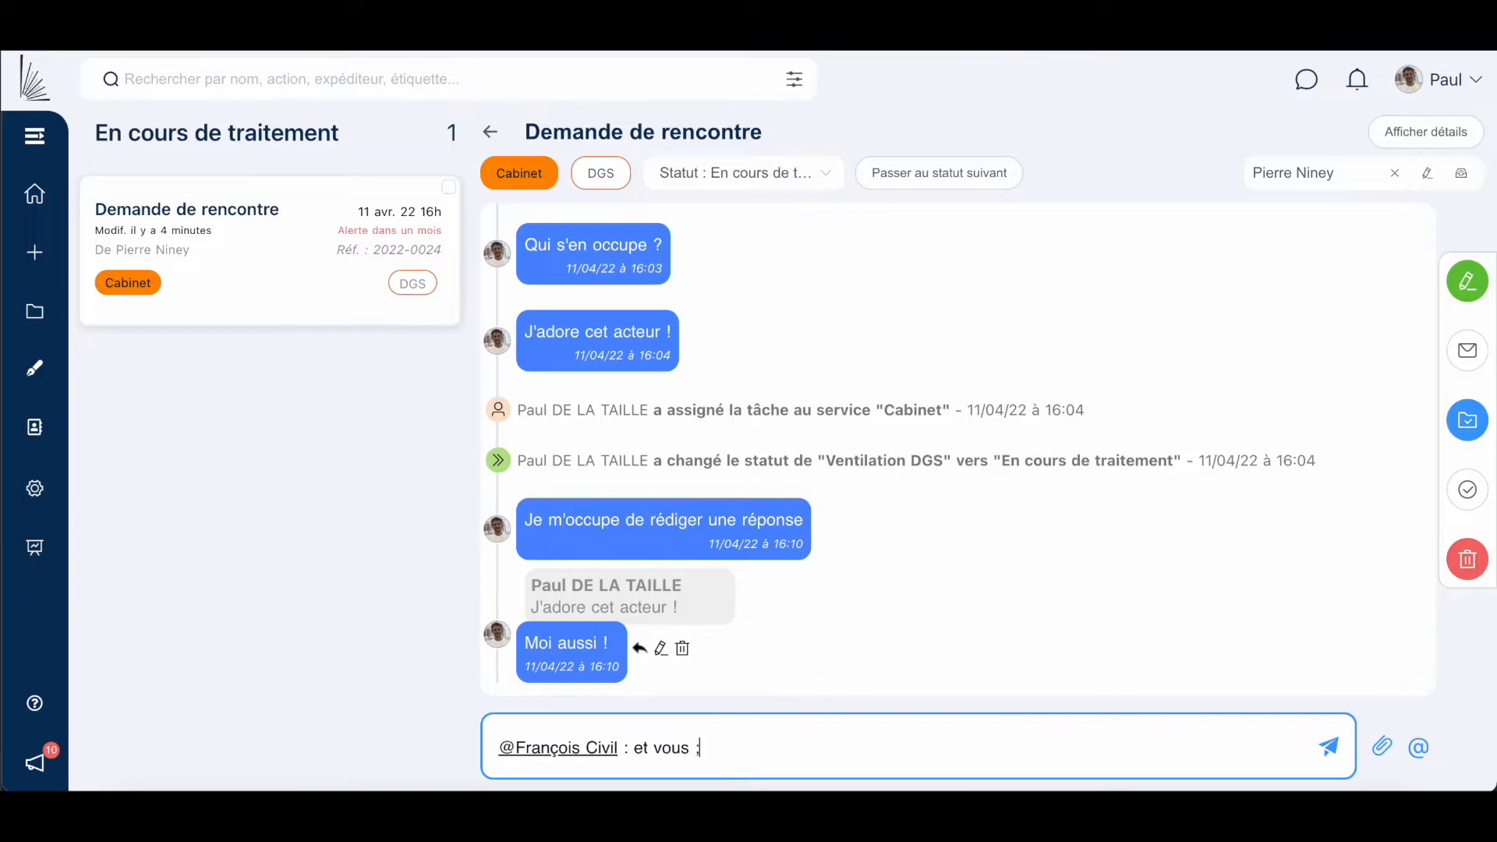
left_click(1325, 747)
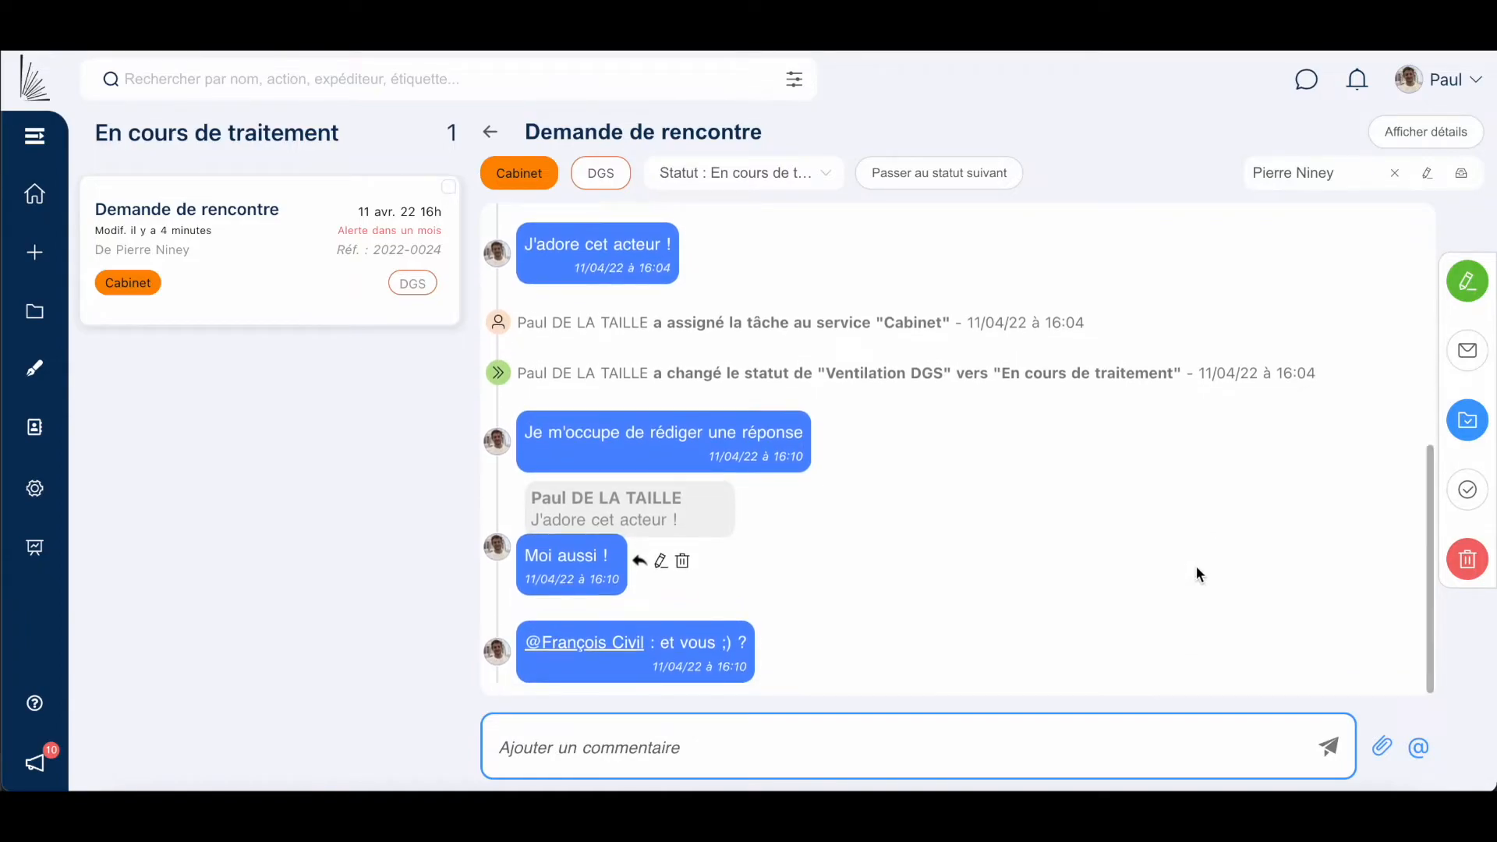
scroll(1195, 564, "up", 10)
scroll(1195, 565, "down", 10)
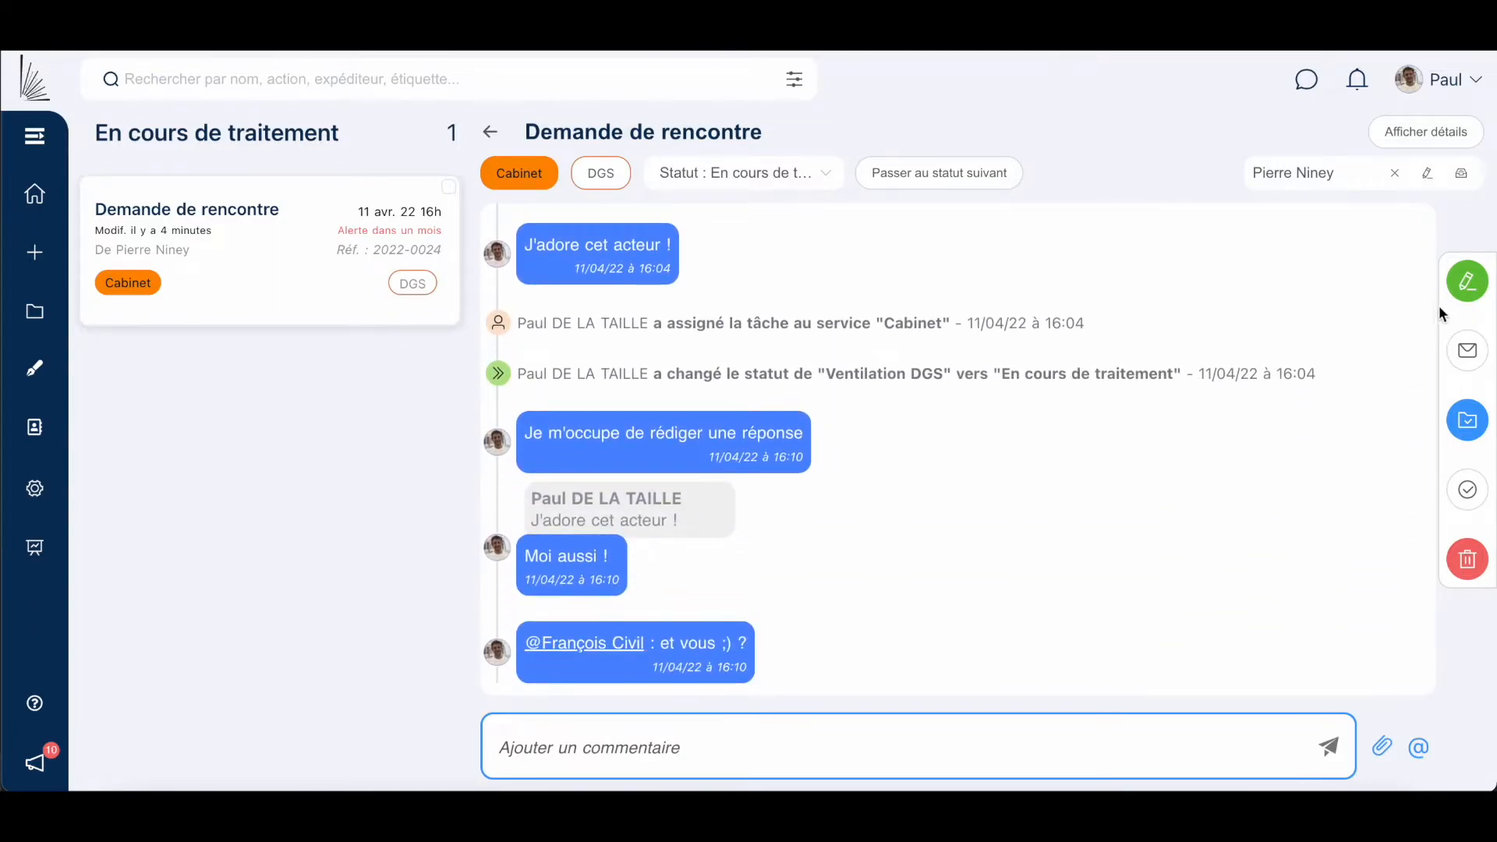
Start a reply draft with a greeting and 'Merci beaucoup pour votre courrier..'.
left_click(1464, 288)
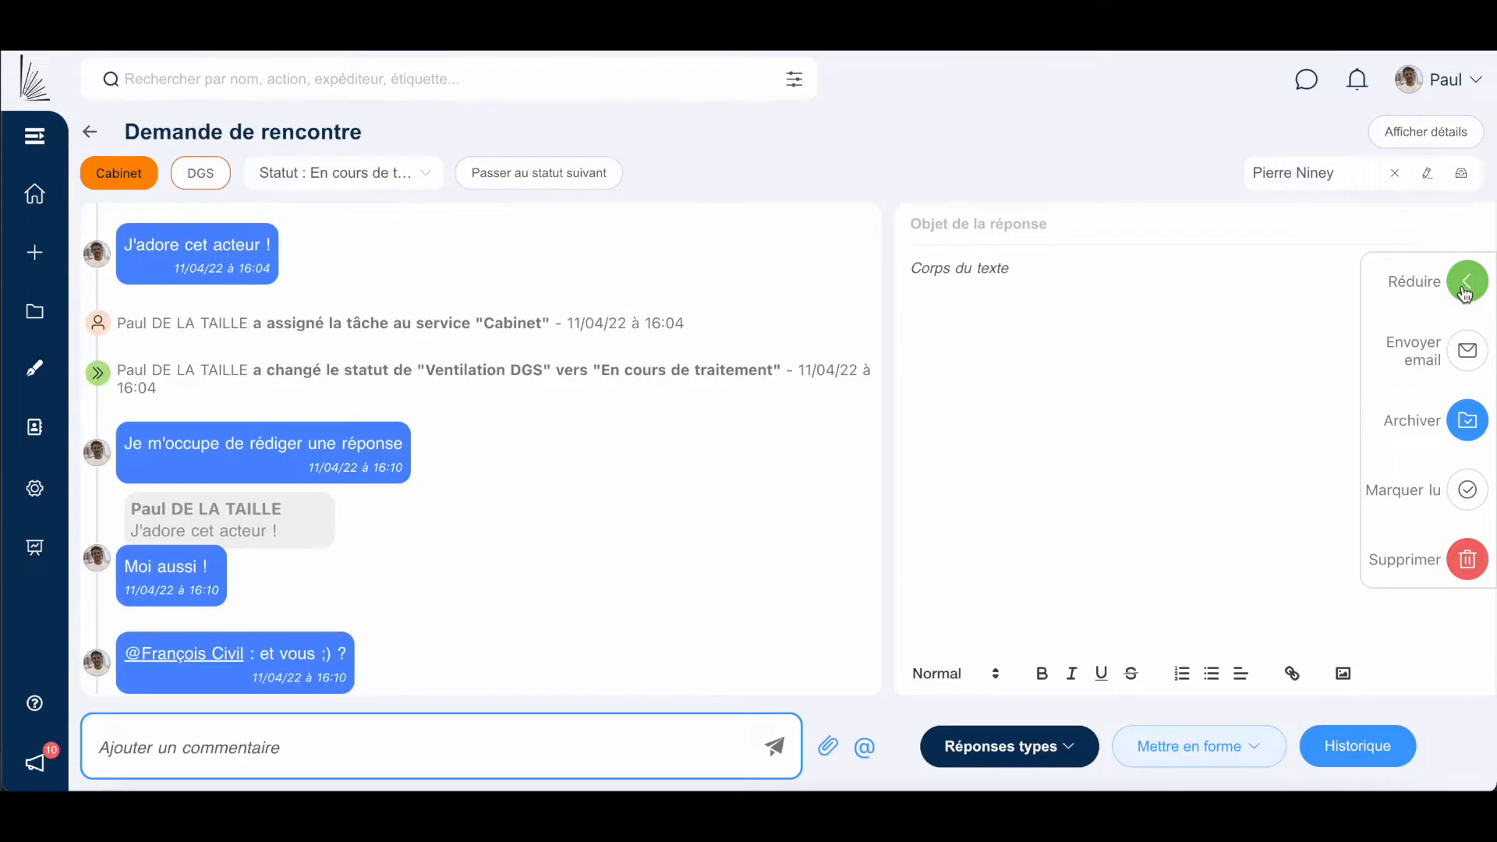
left_click(1192, 268)
type("Bonjour Monsieur Niney,")
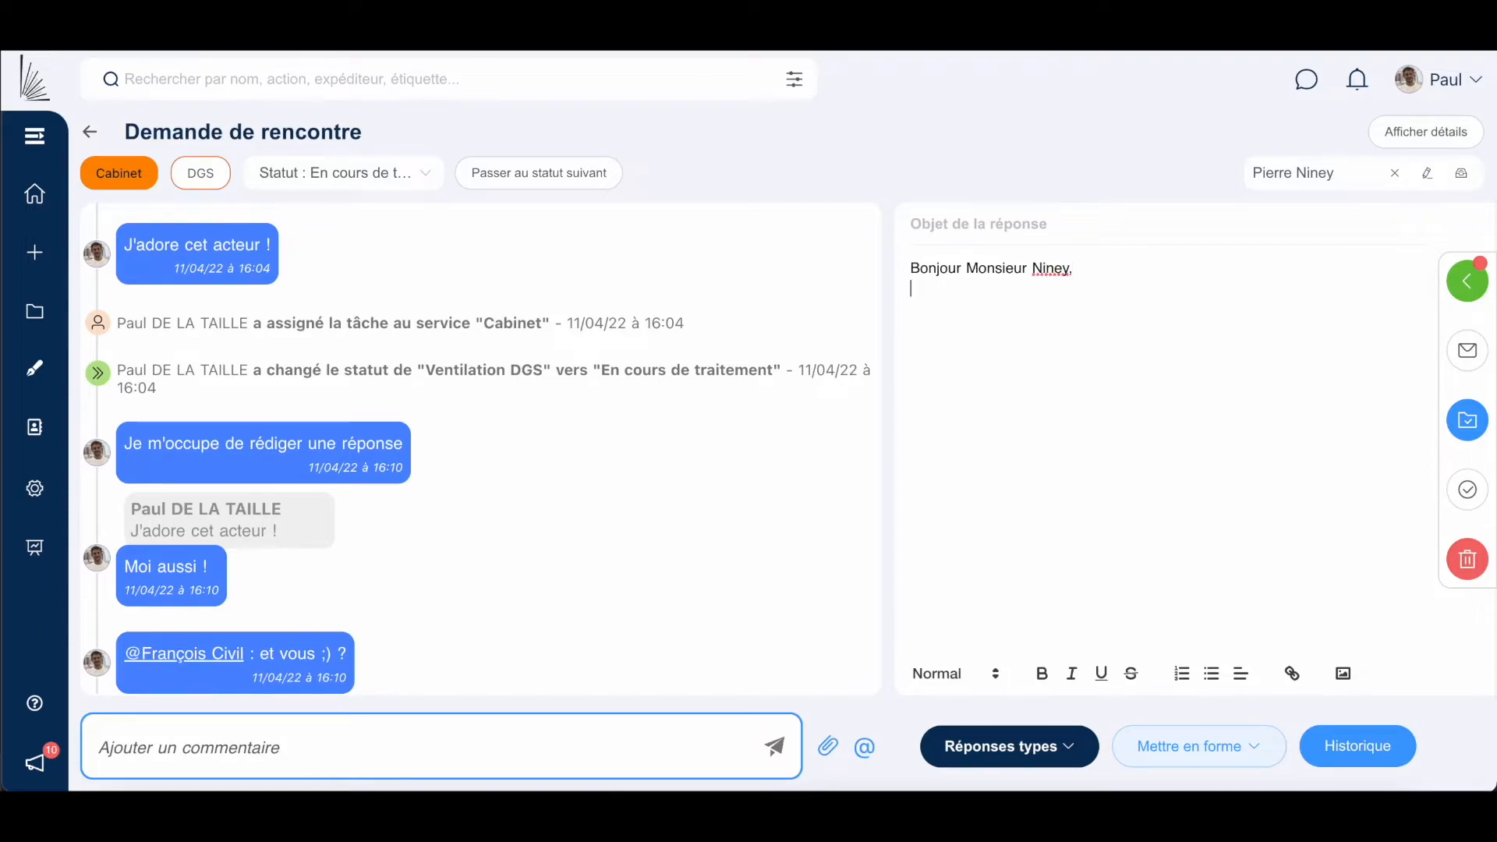
key("Return")
type("Merci beaucoup pou")
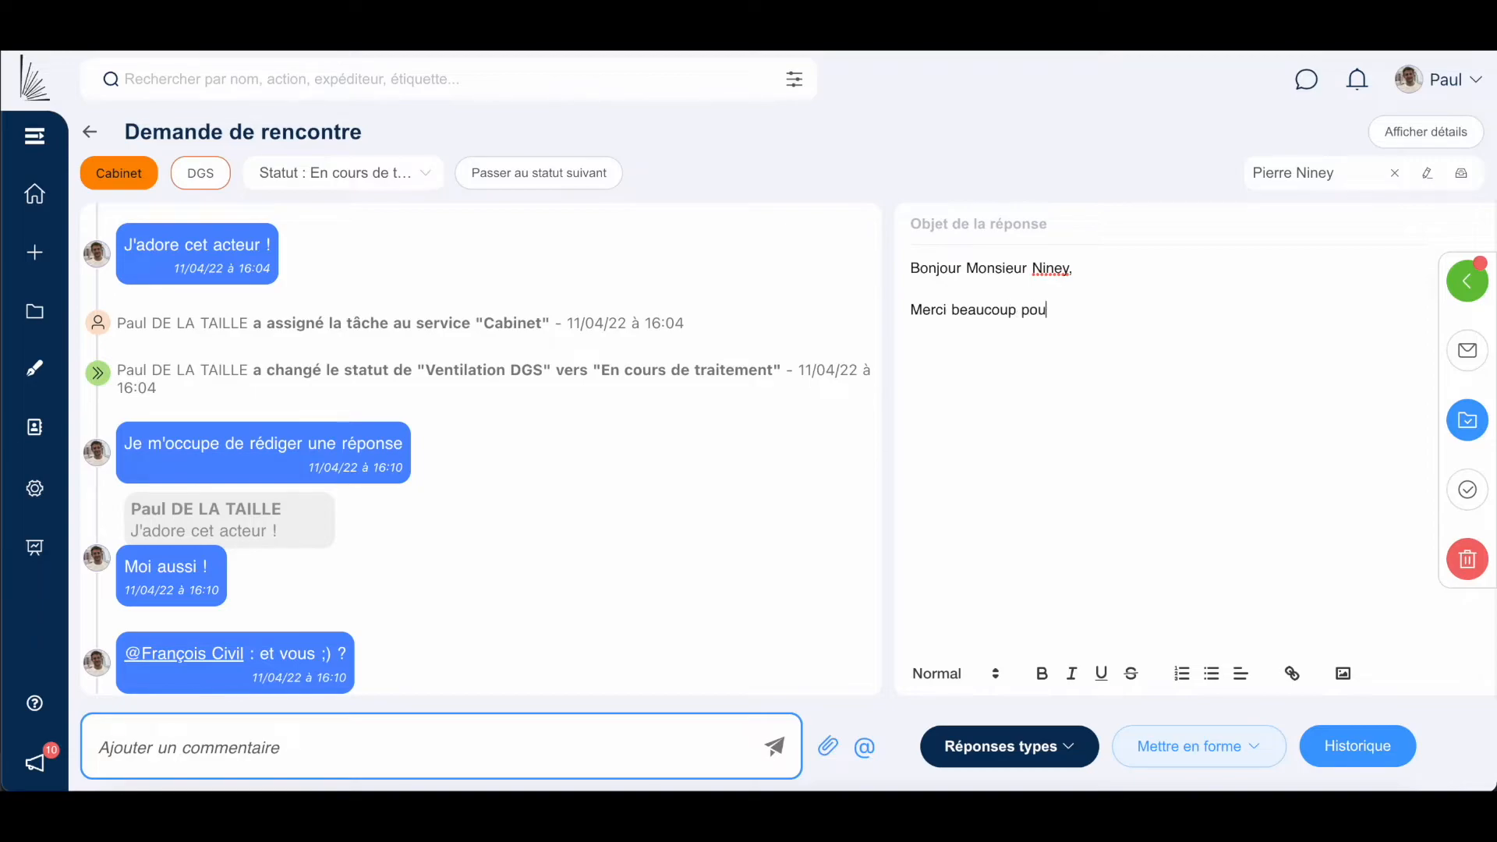
type("r votre courrier....")
Apply the Accusé de réception 'Merci de votre message' template and make the sign-off 'Bien Cordialement, La Mairie'.
left_click(1001, 745)
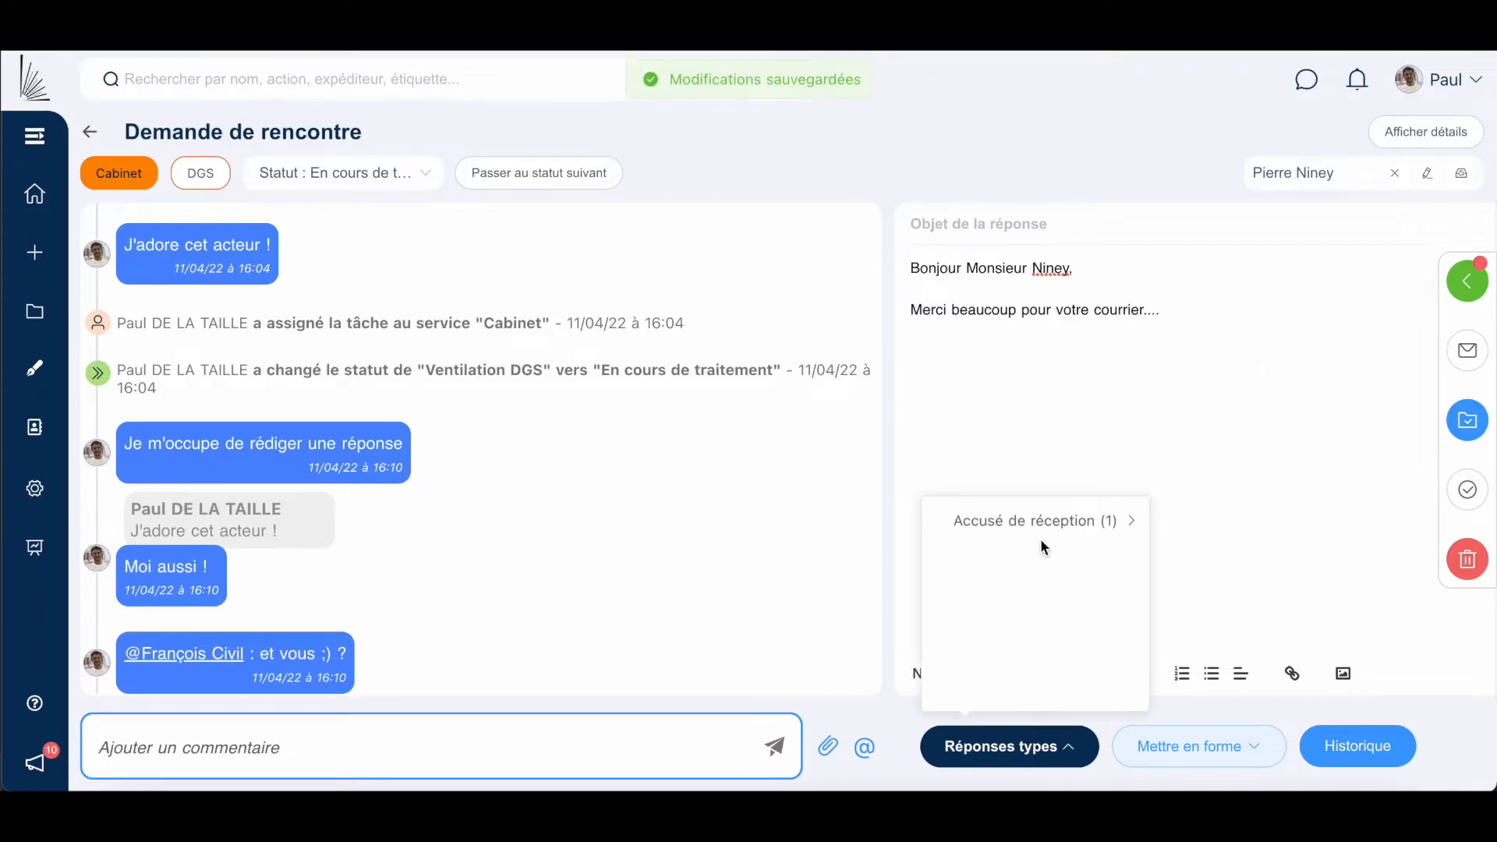
mouse_move(1050, 524)
left_click(1193, 523)
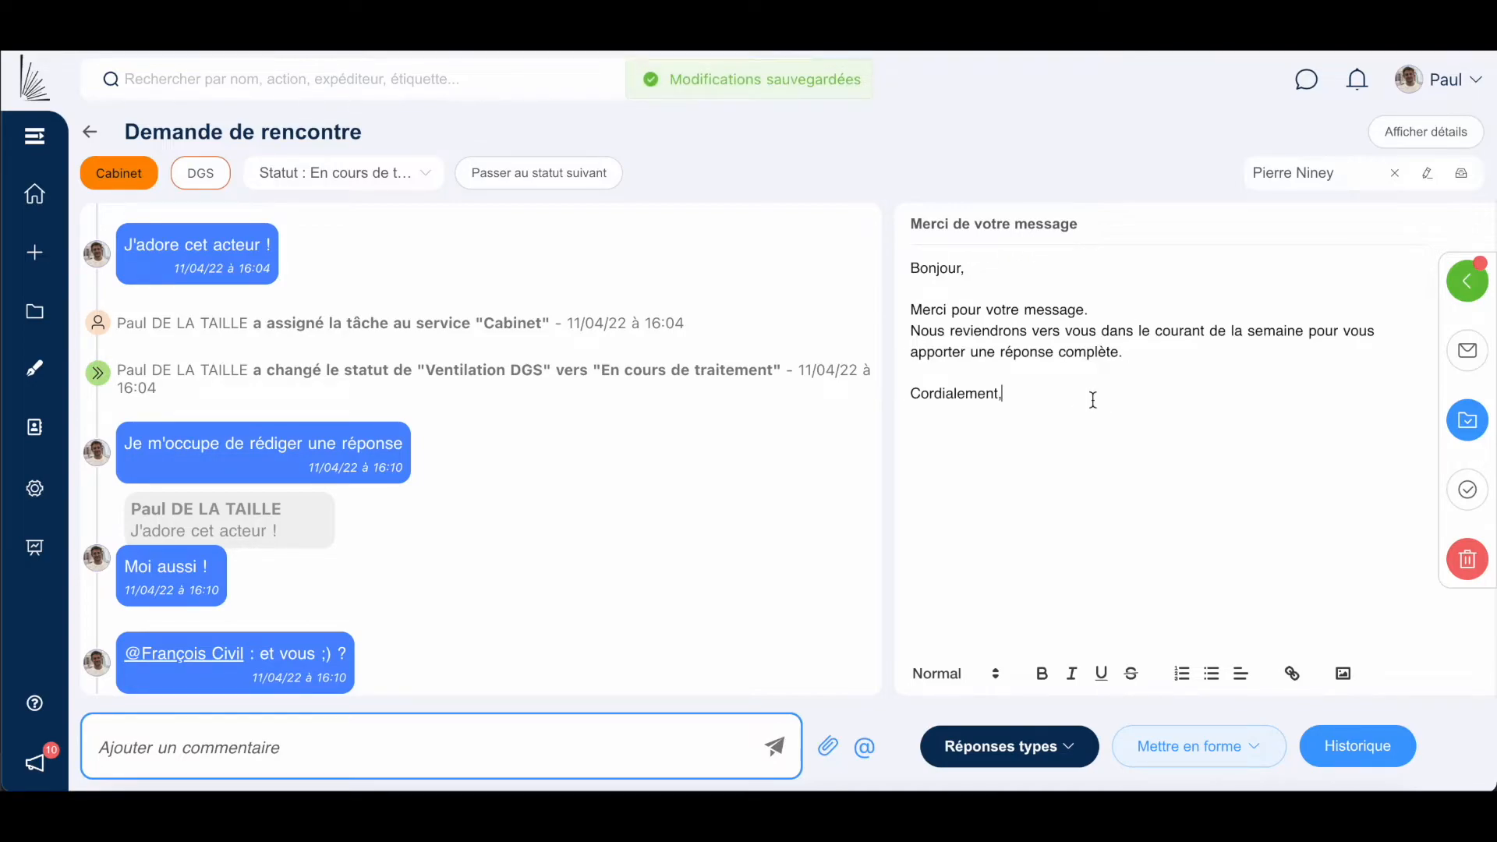
left_click(1040, 371)
key("Return")
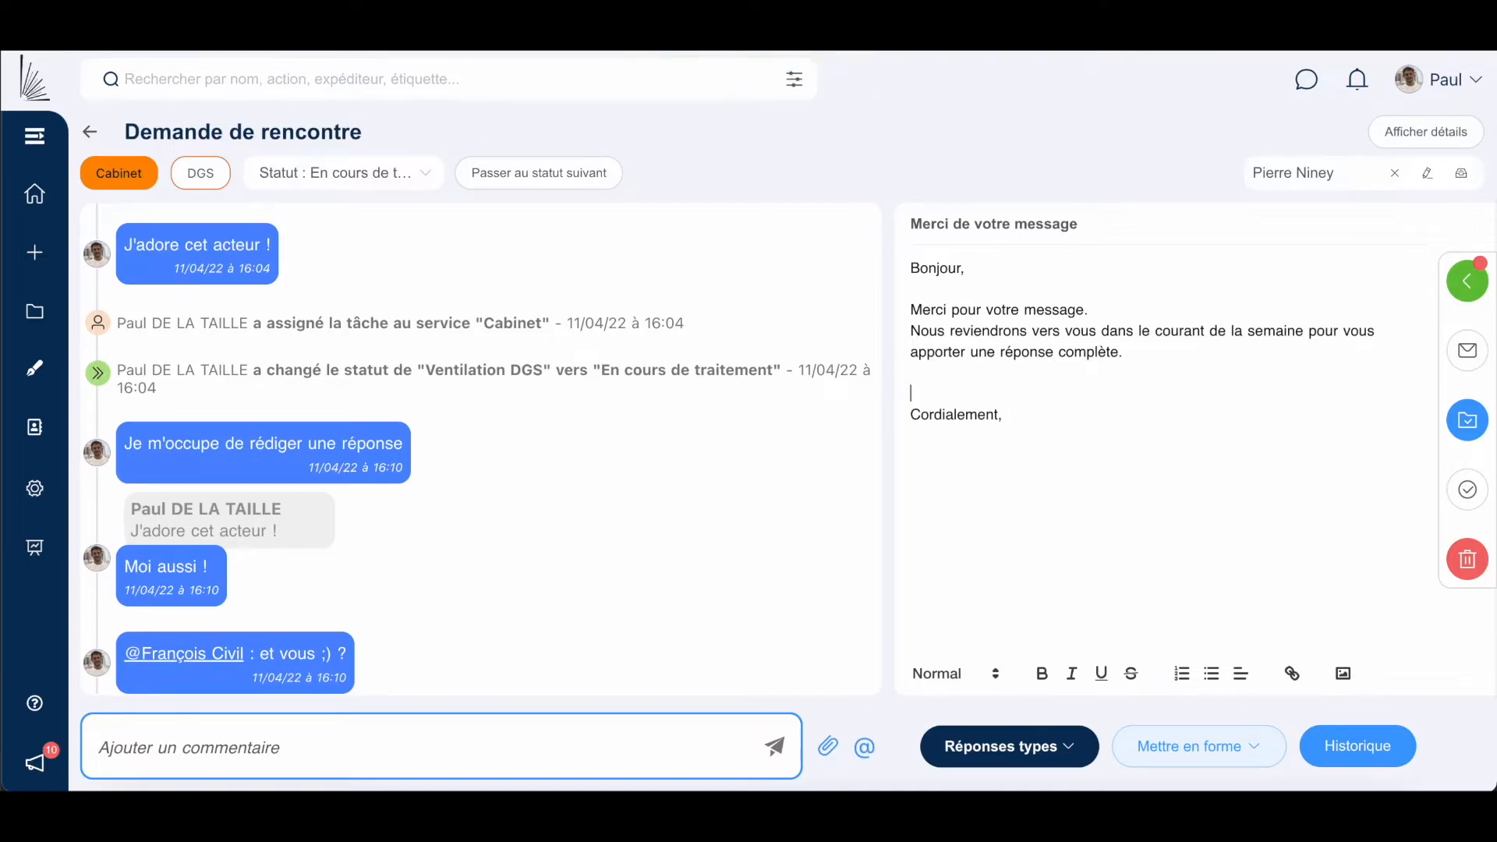
key("Delete")
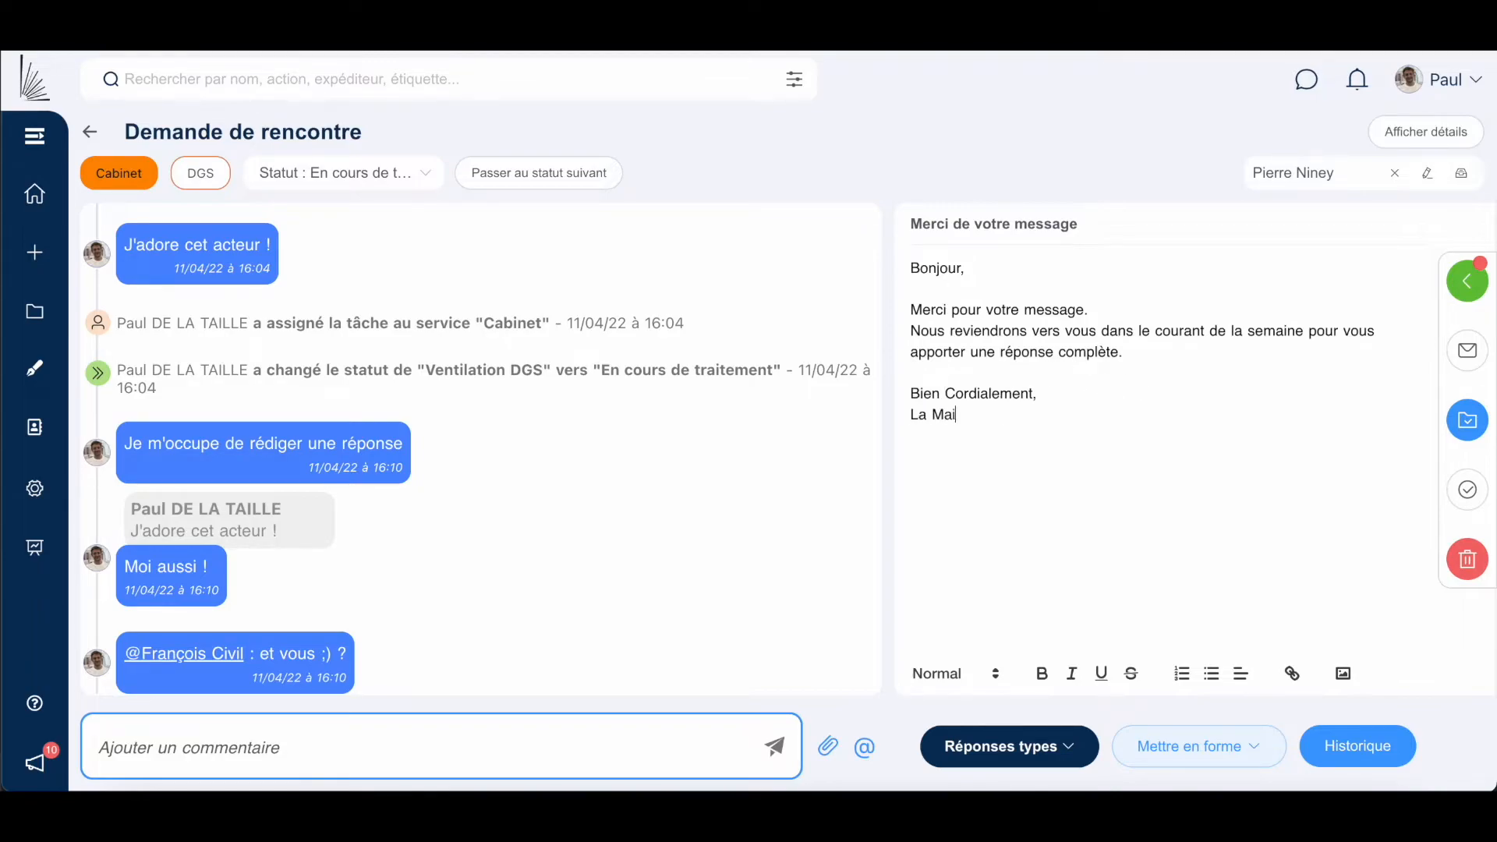
left_click(1076, 474)
scroll(817, 551, "down", 1)
Comment 'j'ai rédigé un brouillon de réponse, qu'en pensez-vous ?' on the request.
left_click(656, 736)
type("j'ai rédigé")
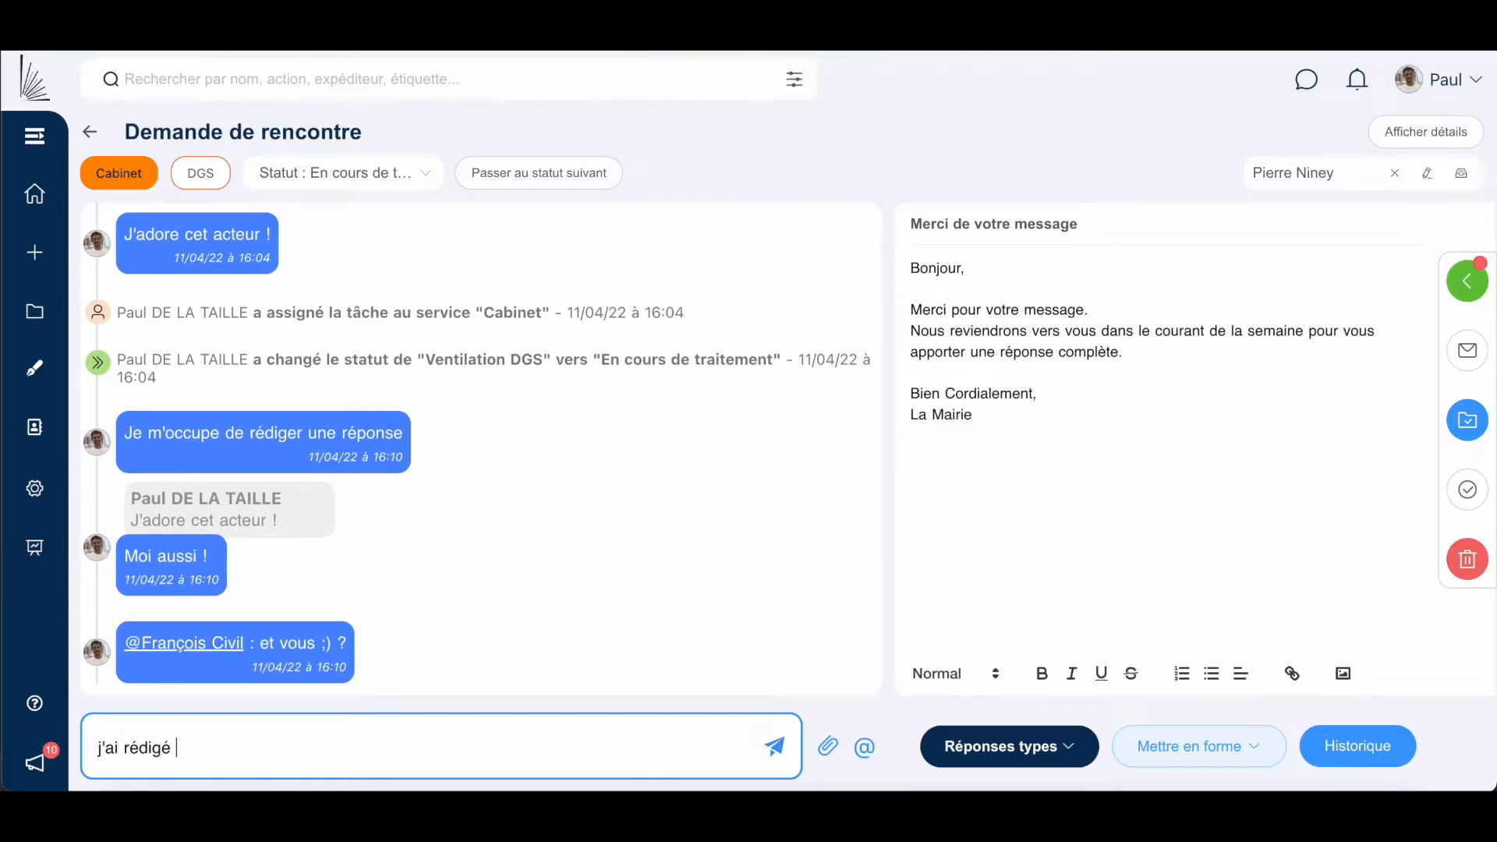
type(" un brouillon de réponse, qu'en")
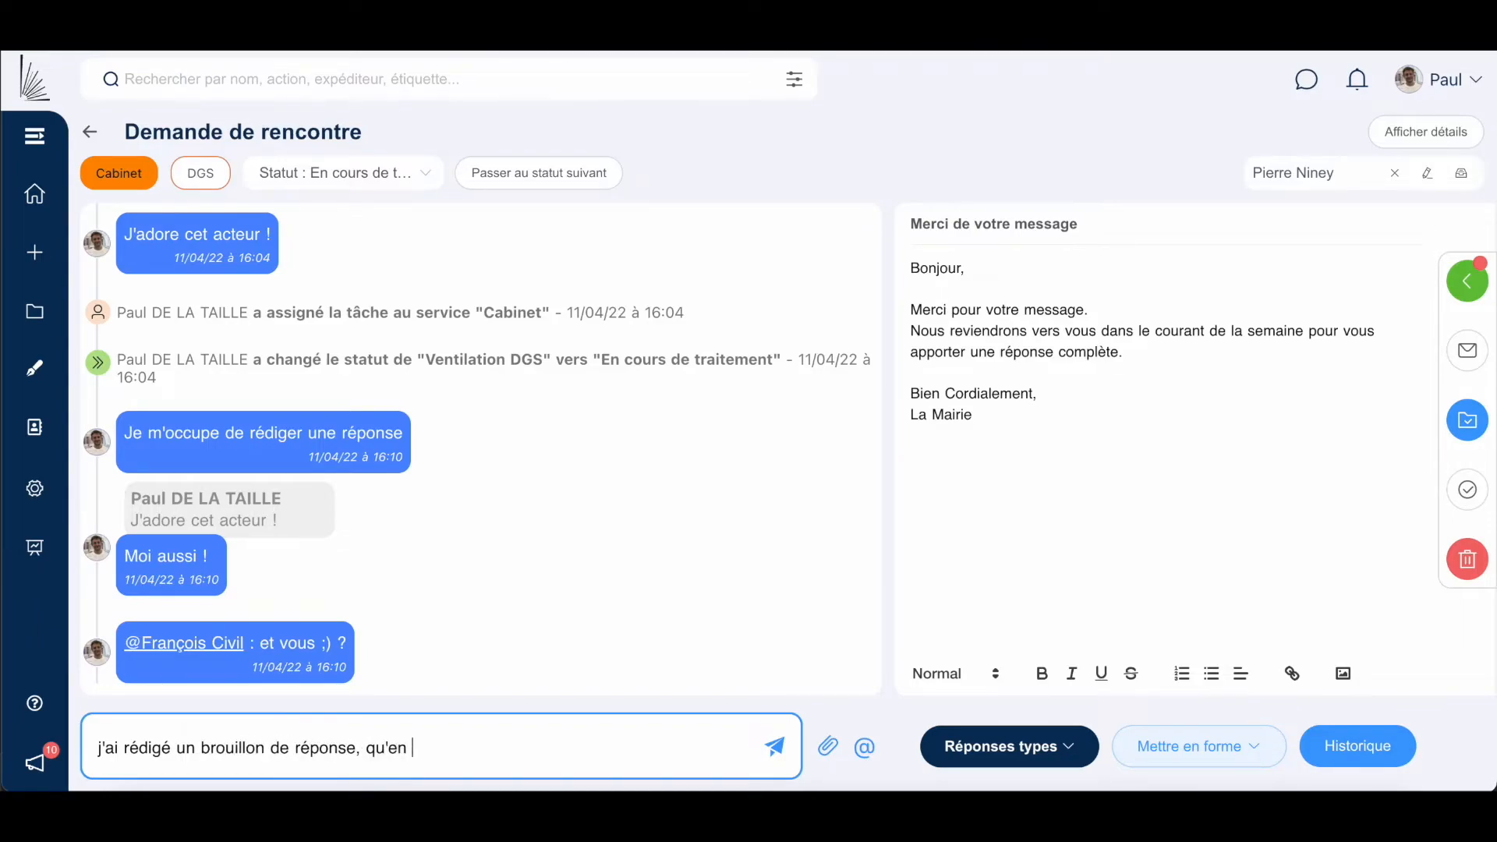
type(" pensez-vous ?")
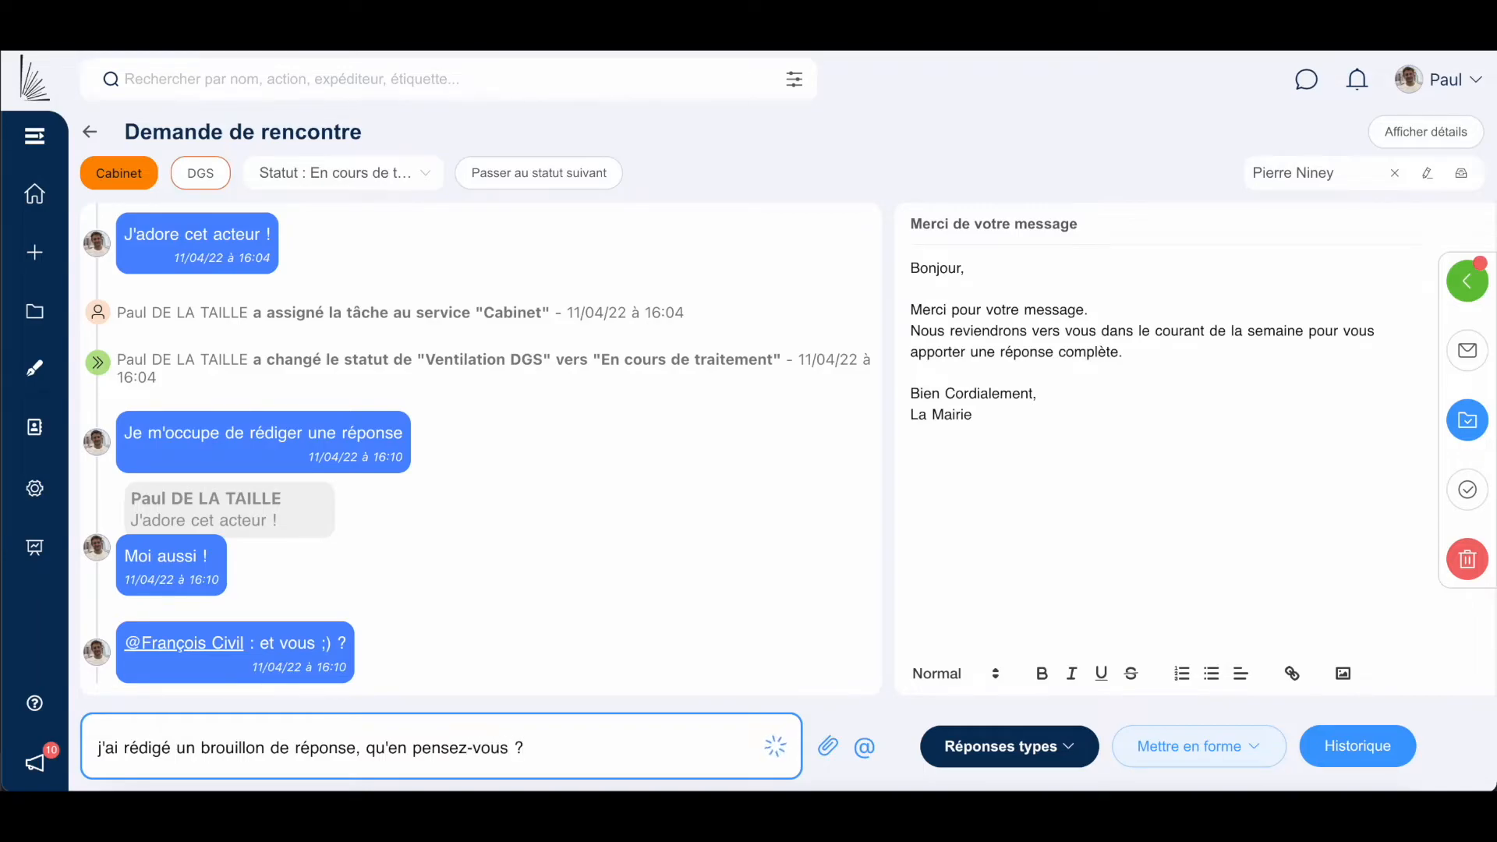
left_click(774, 747)
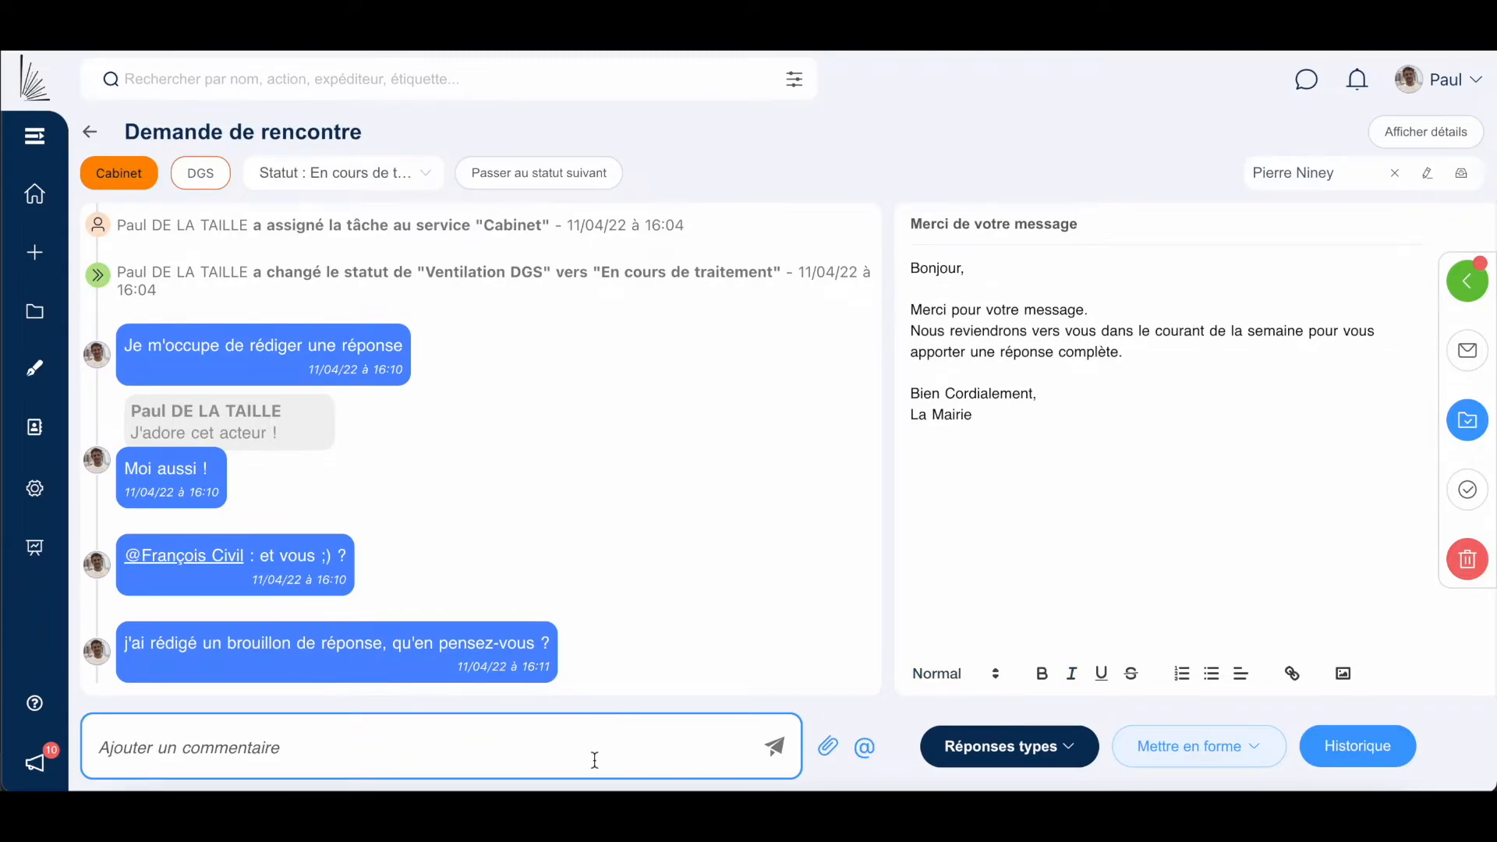
Generate the reply letter as a PDF in the Linas layout.
left_click(1162, 746)
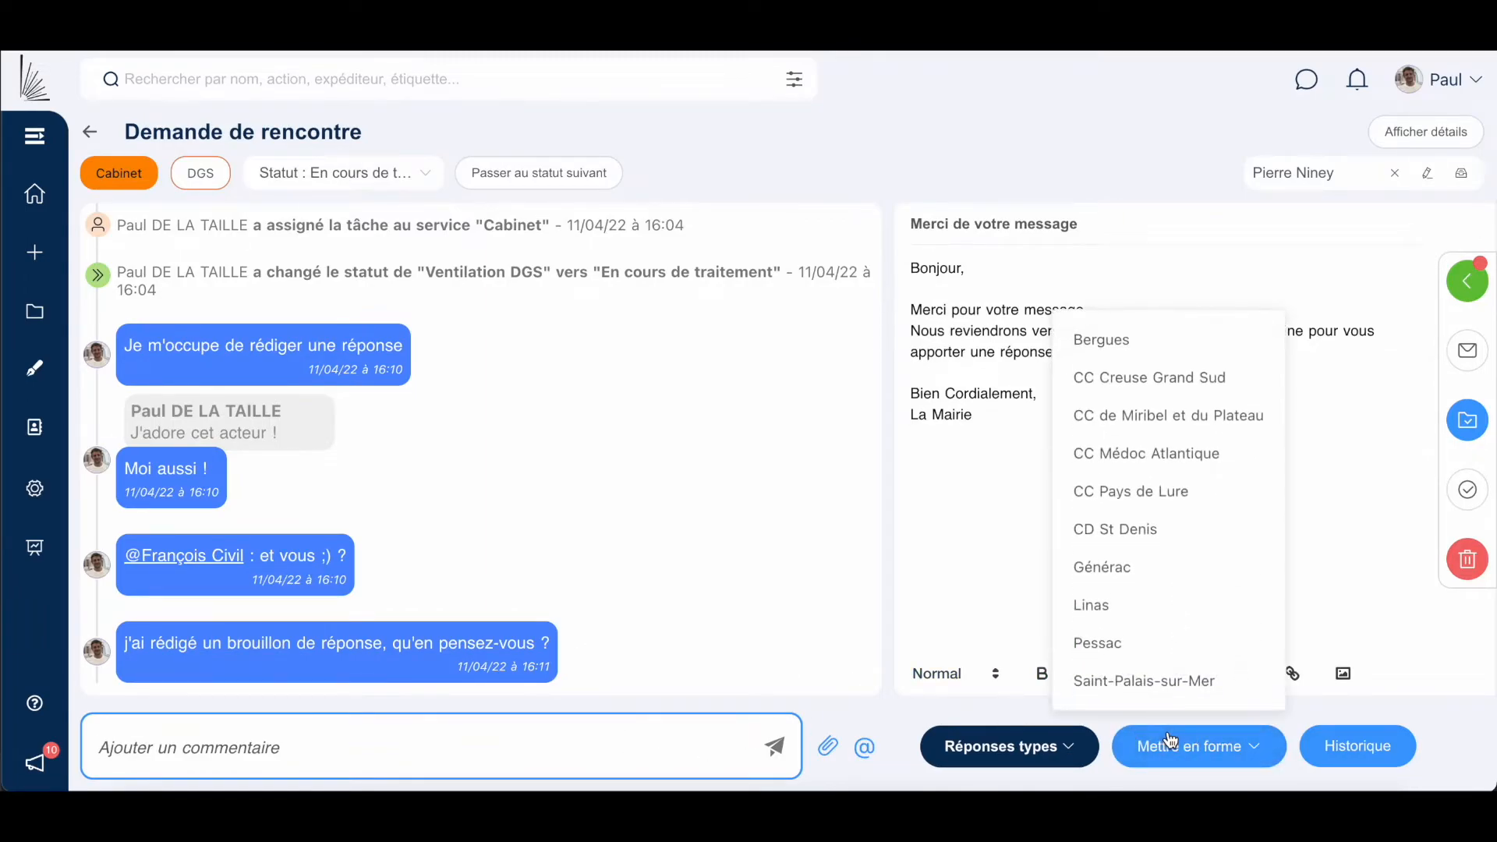
left_click(1091, 605)
mouse_move(783, 644)
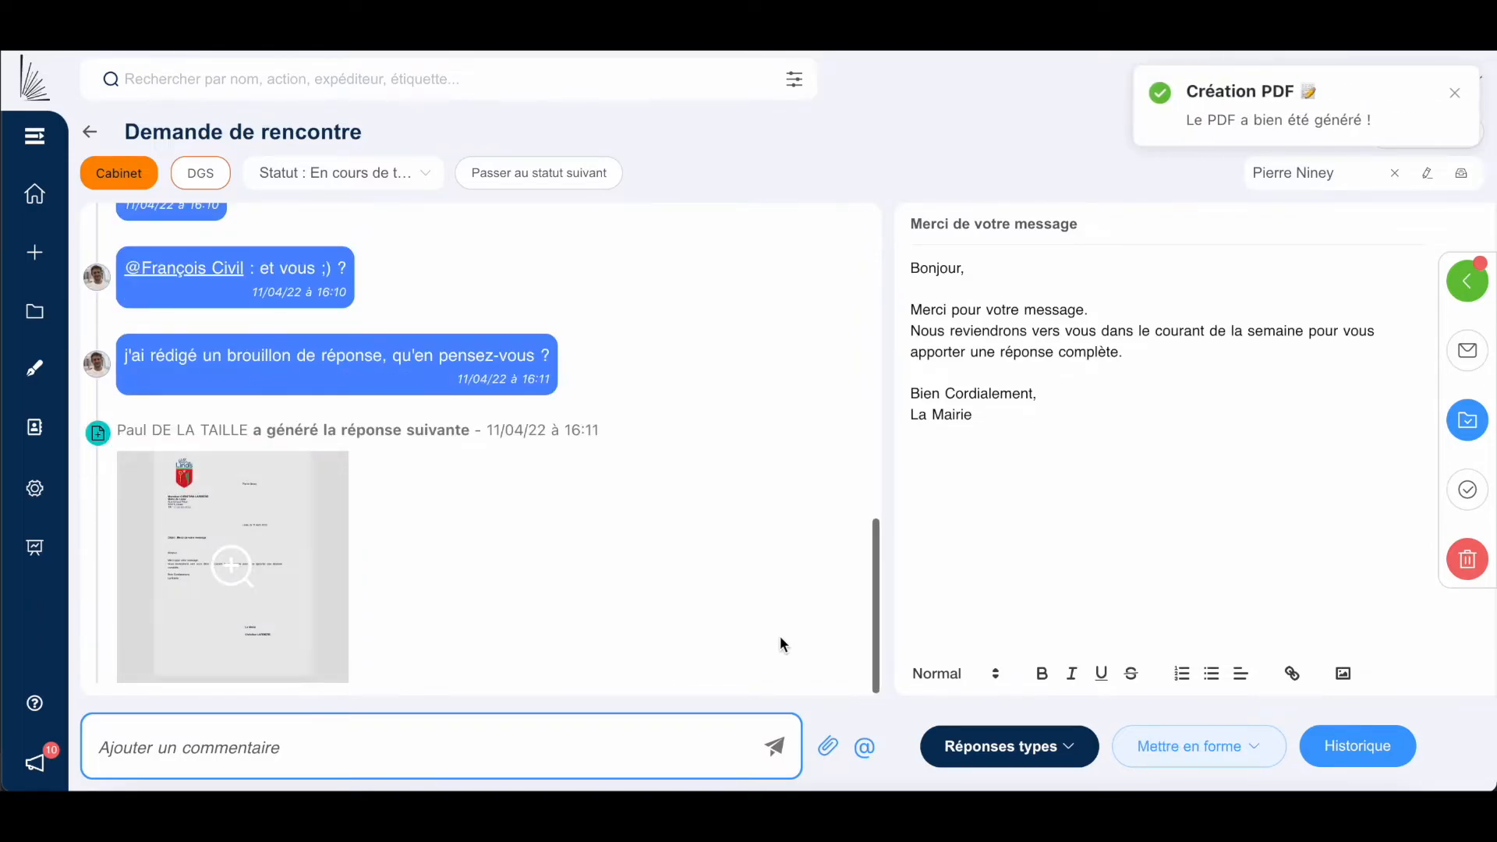
mouse_move(259, 609)
Preview the generated PDF letter in full, scroll through it, and collapse it again.
left_click(236, 579)
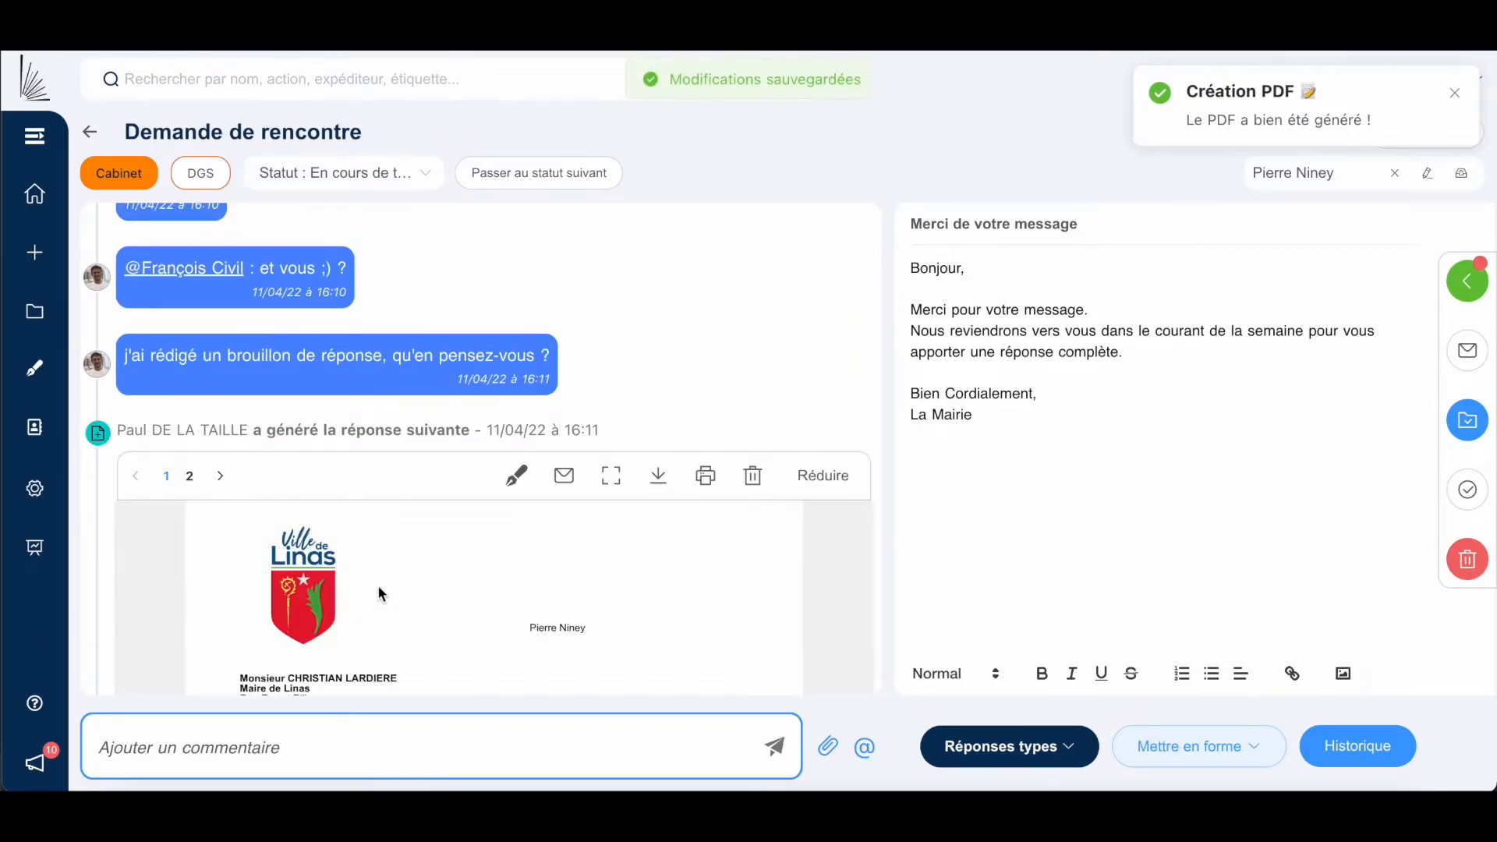
scroll(377, 585, "down", 5)
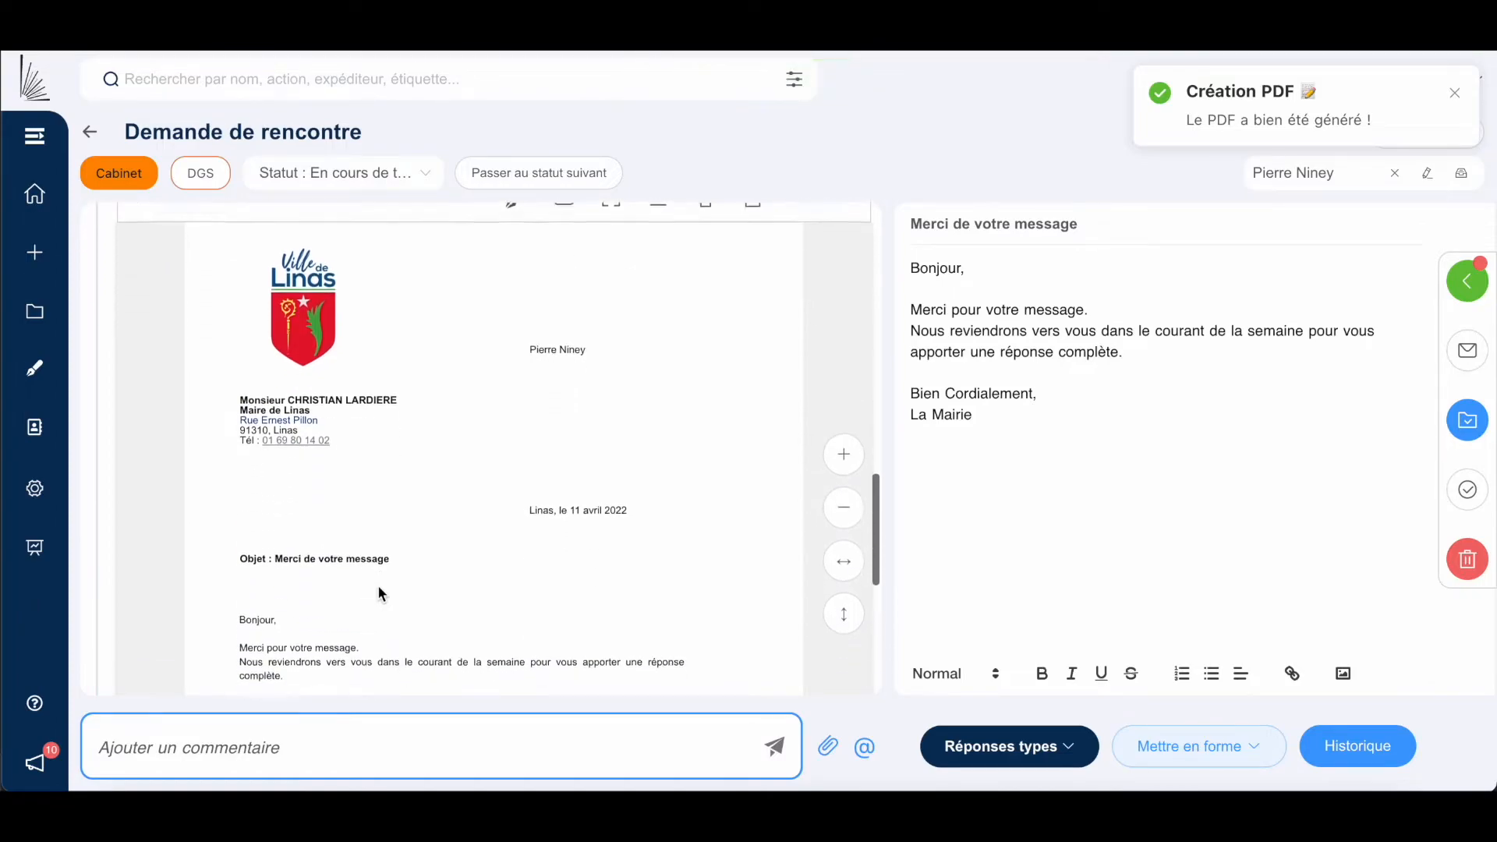
scroll(378, 587, "down", 3)
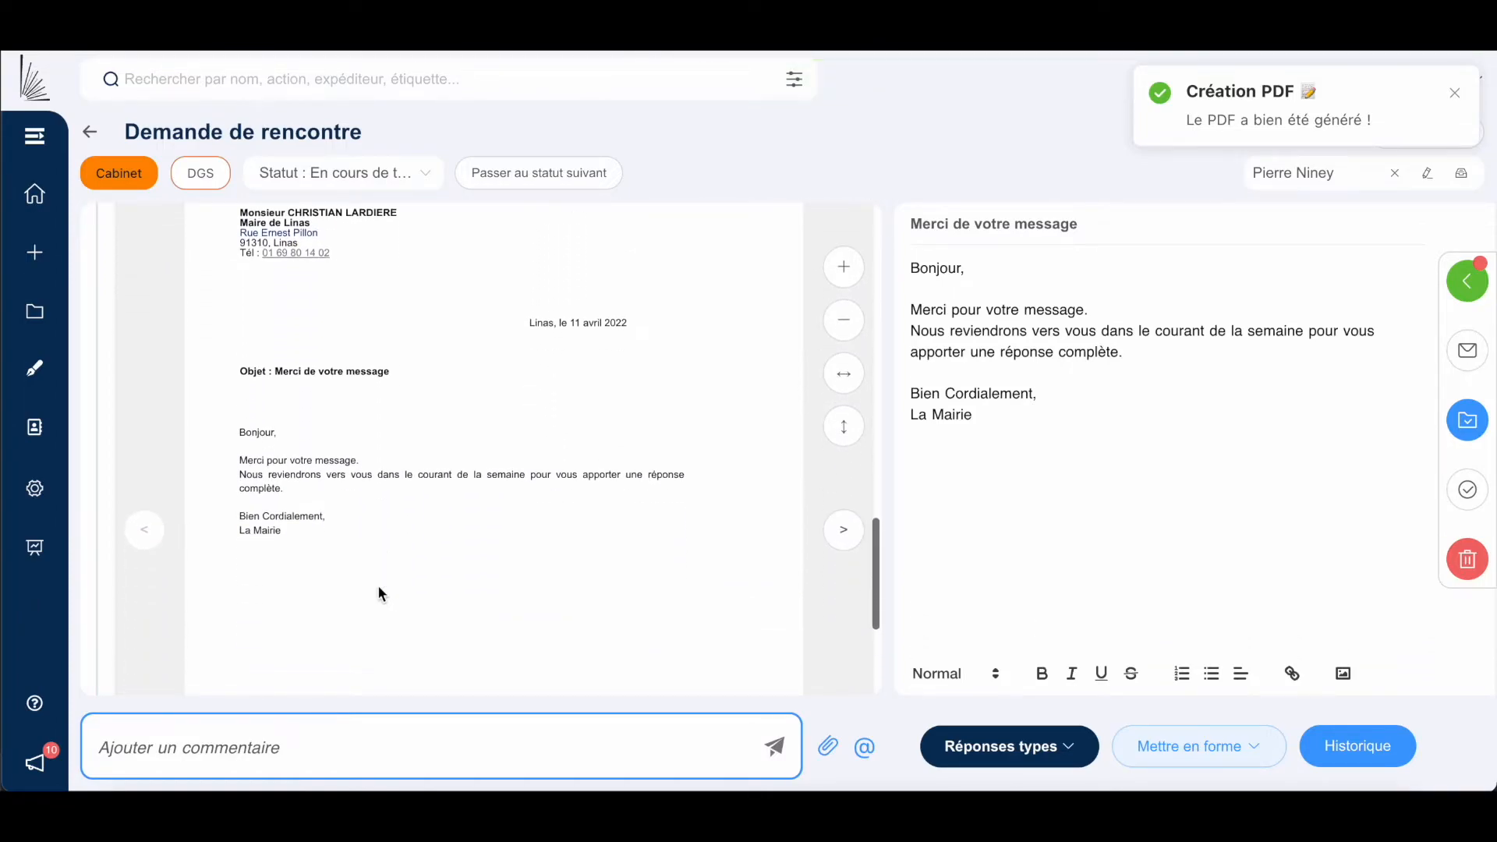
scroll(377, 593, "down", 1)
scroll(378, 592, "up", 3)
scroll(379, 592, "up", 5)
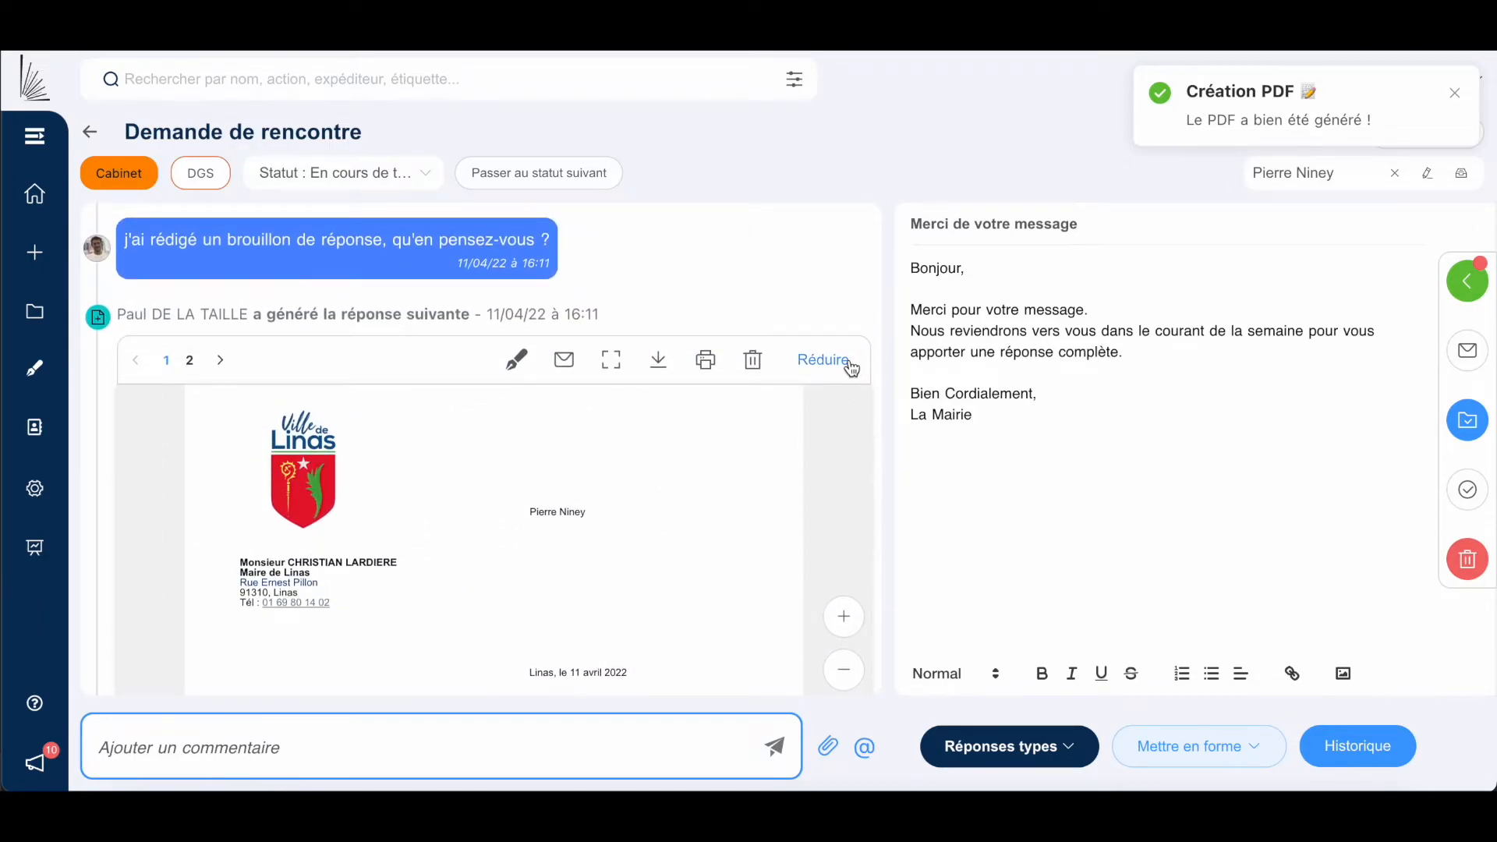
left_click(825, 359)
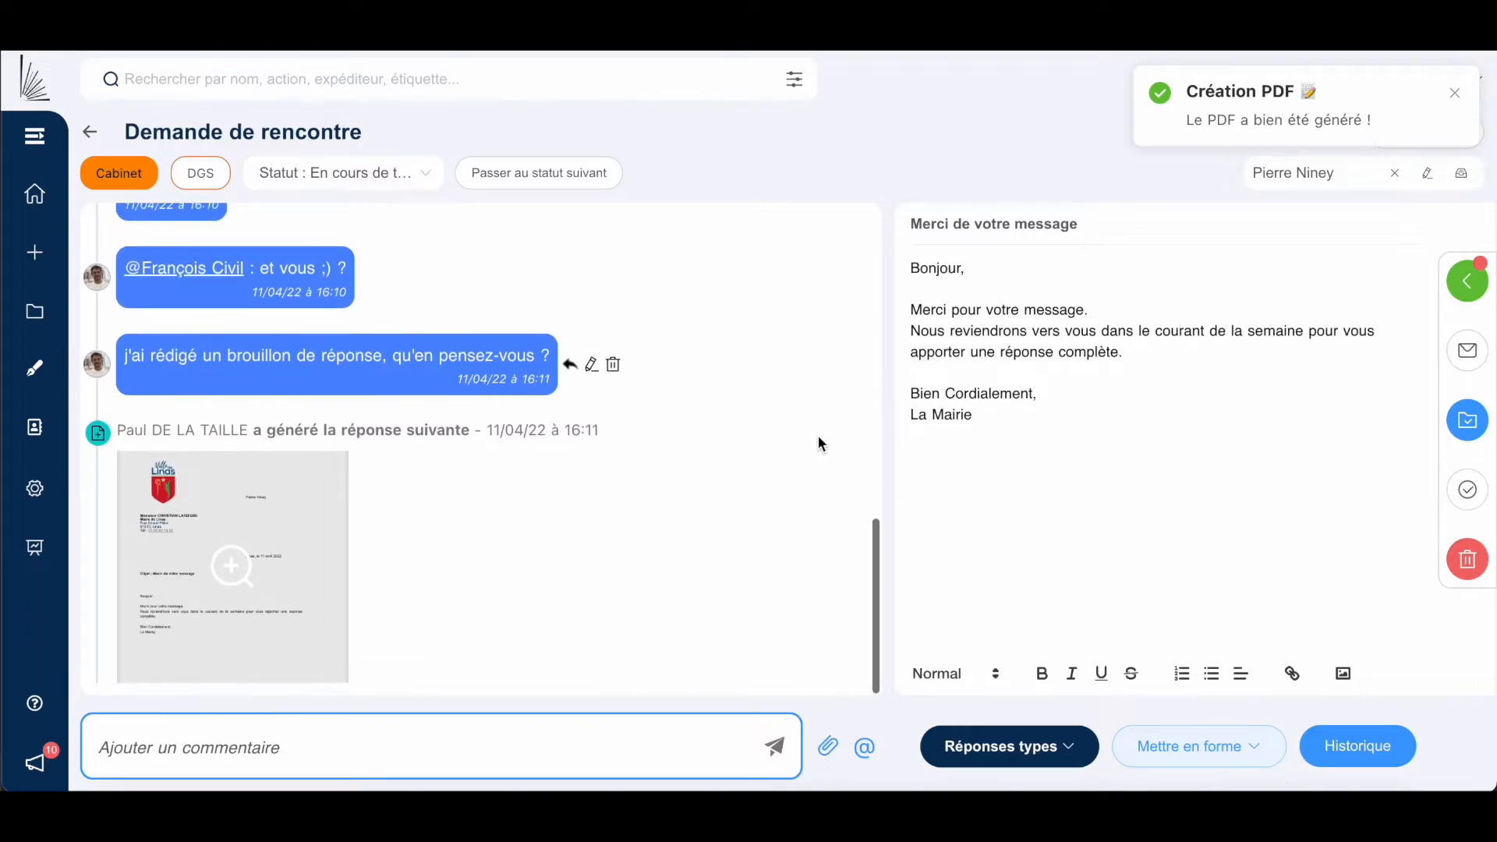
left_click(516, 745)
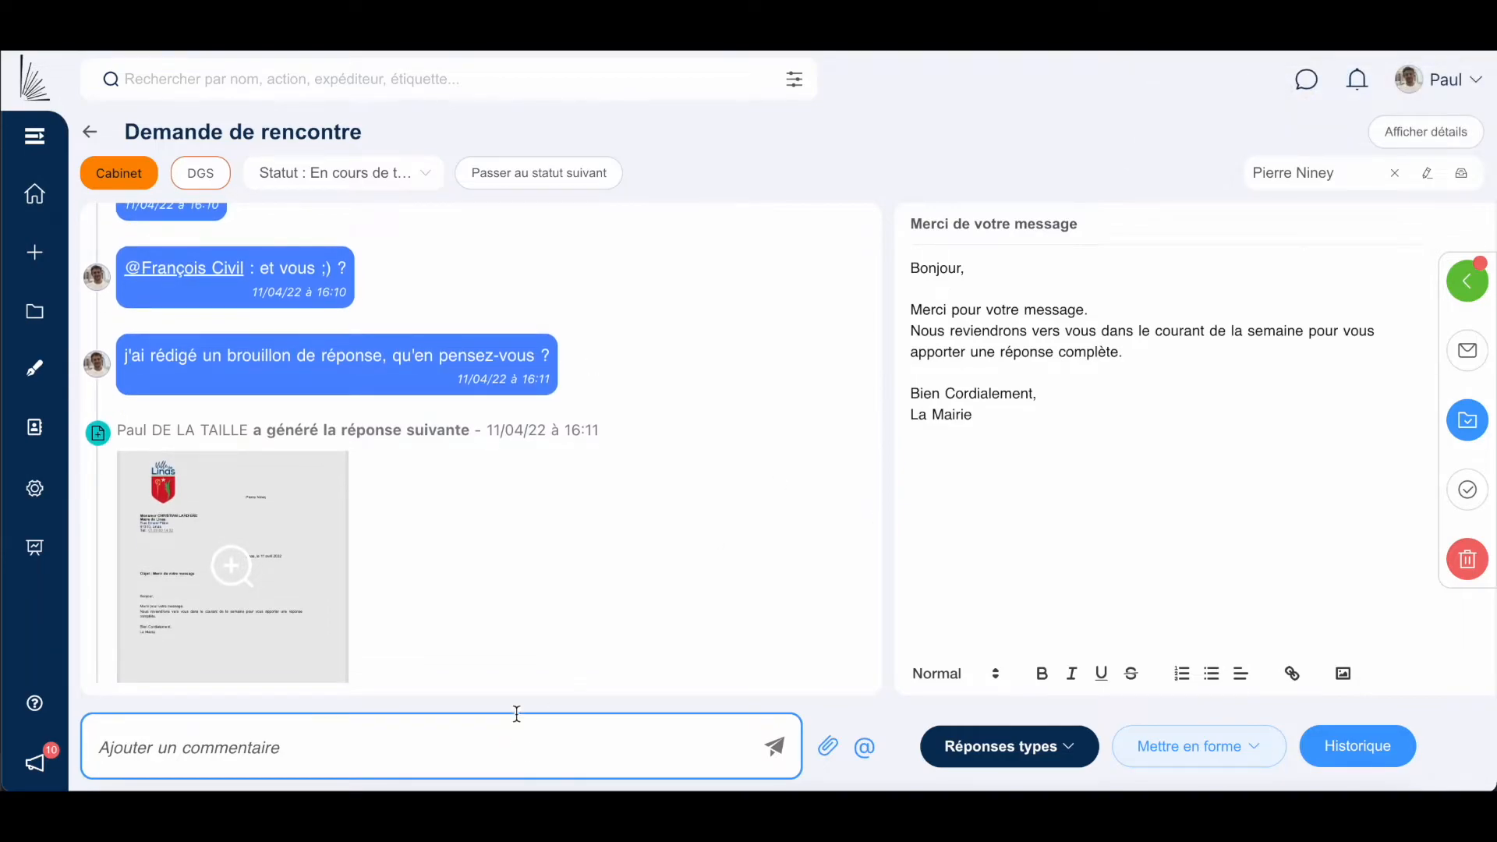
Reply to the draft-reply comment with 'C'est très bien, tu peux soumettre à l'élu.'.
left_click(570, 365)
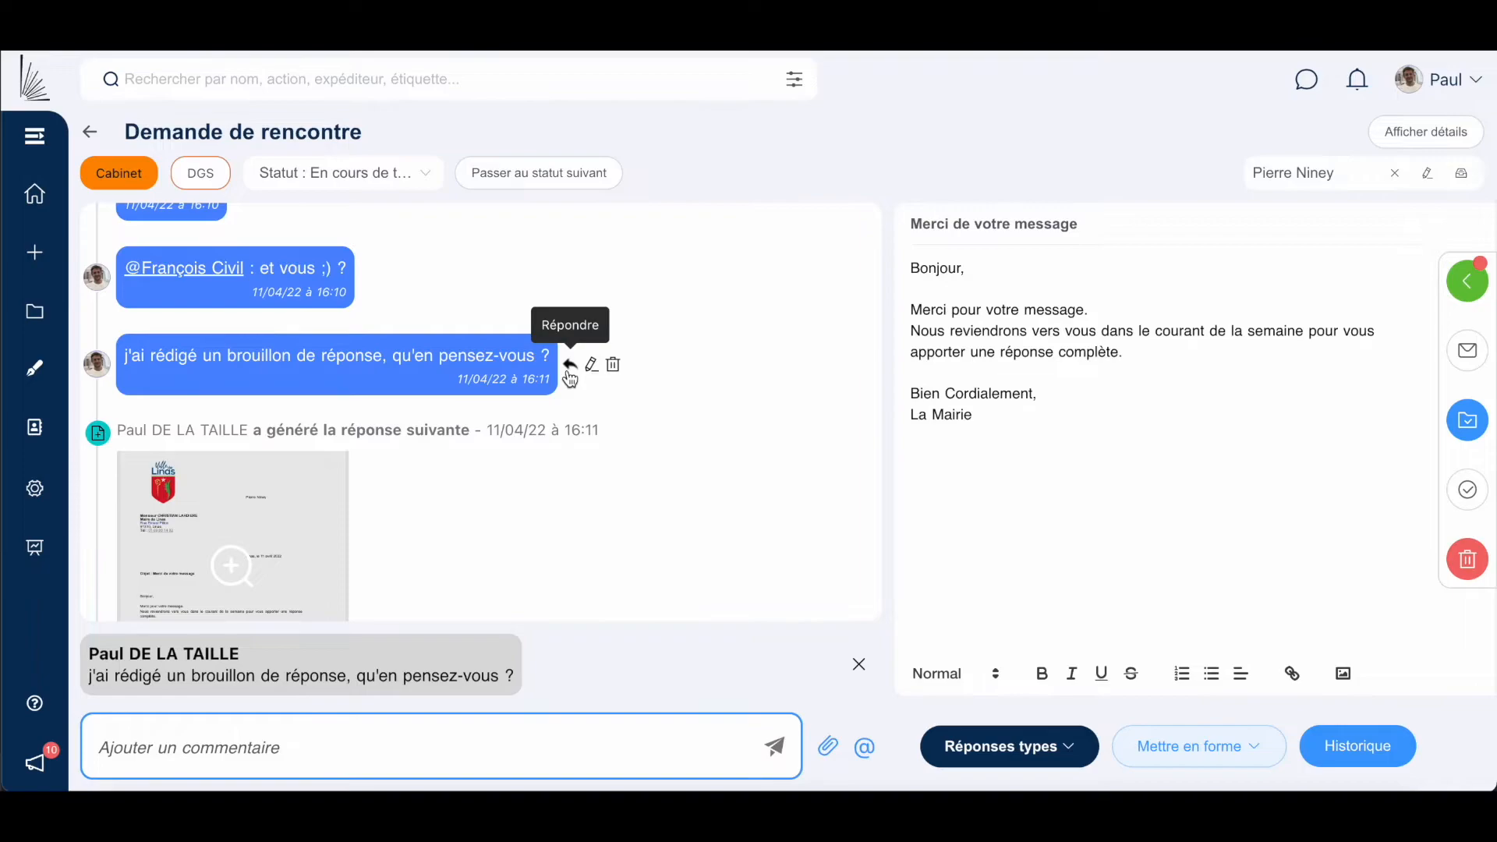
left_click(385, 763)
type("C'est")
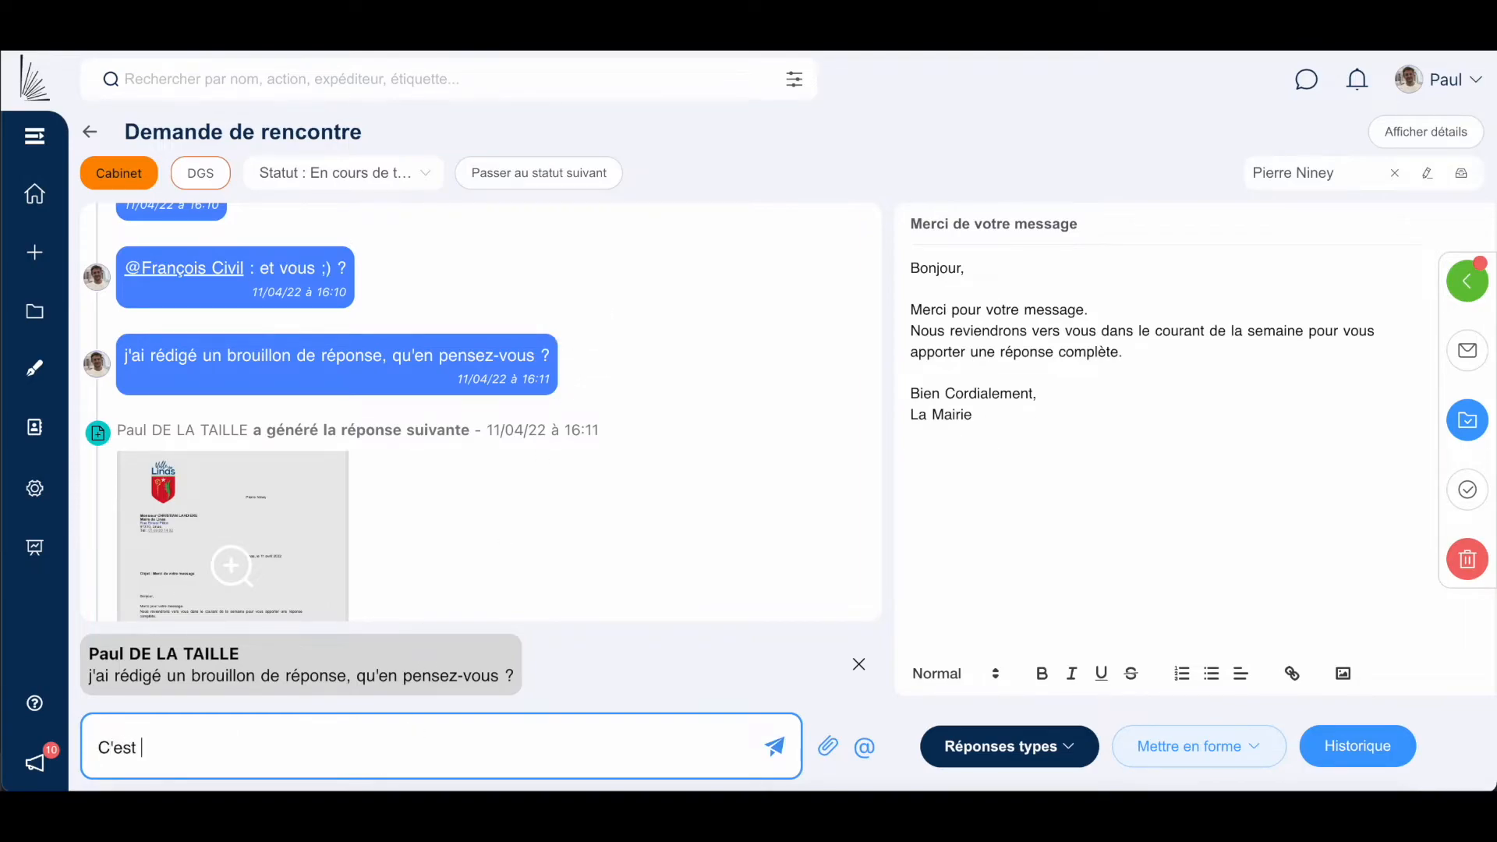
type(" très bien, tu peux soumettre à l'élu.")
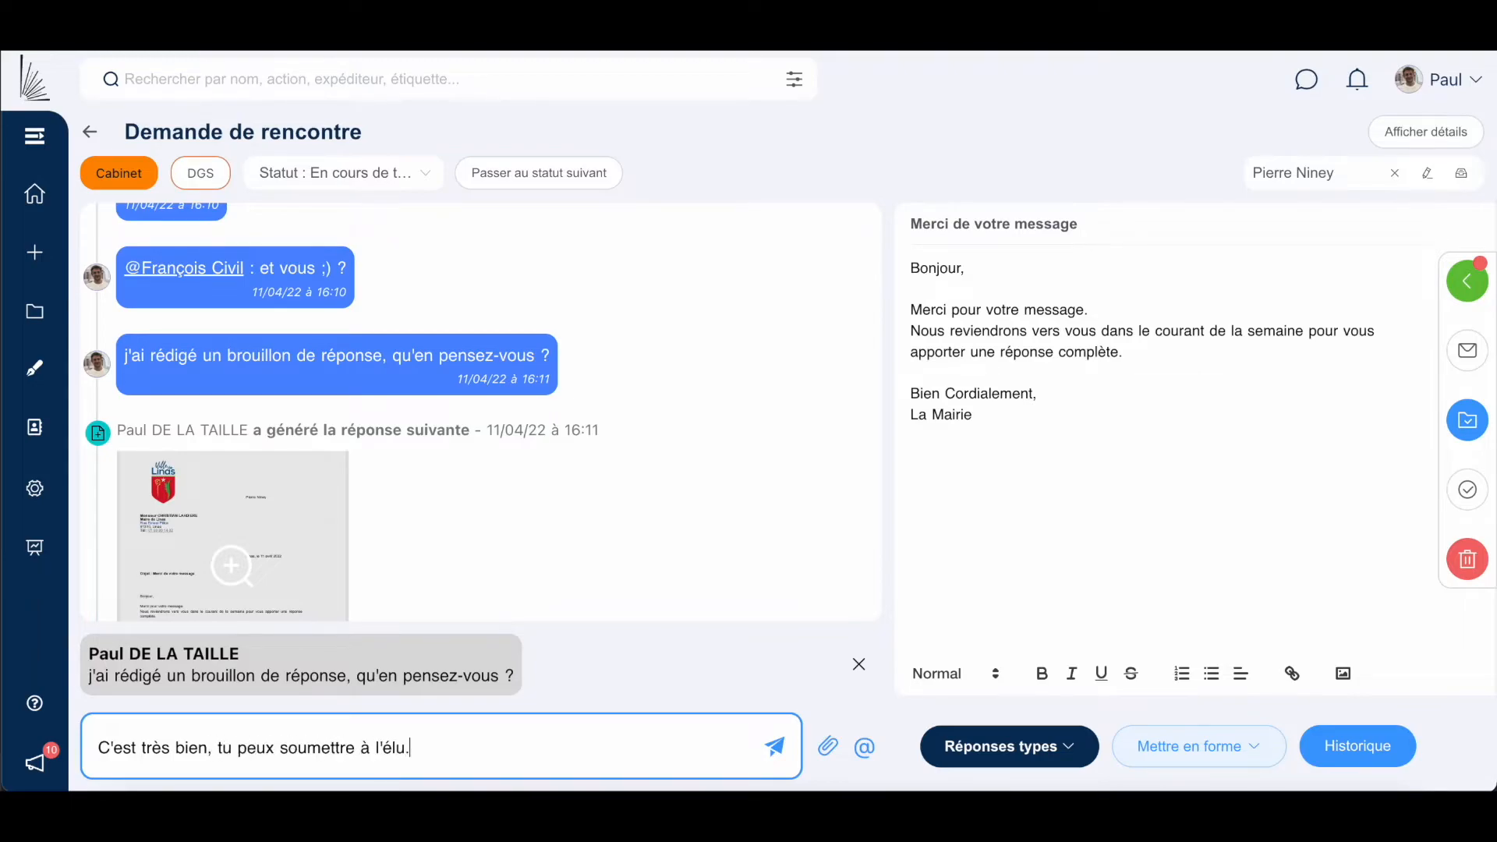
left_click(794, 753)
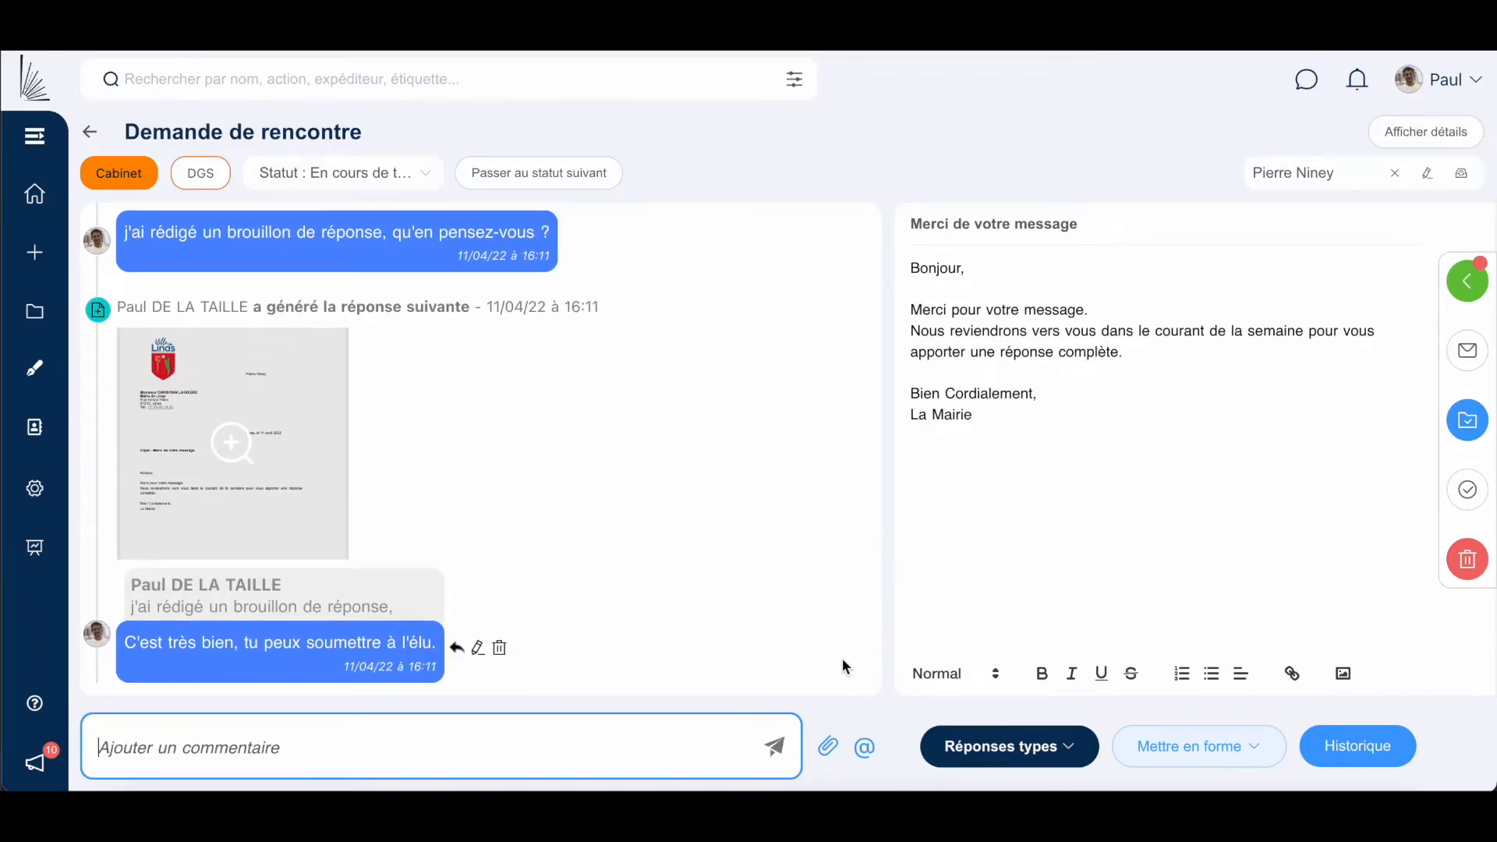
mouse_move(507, 246)
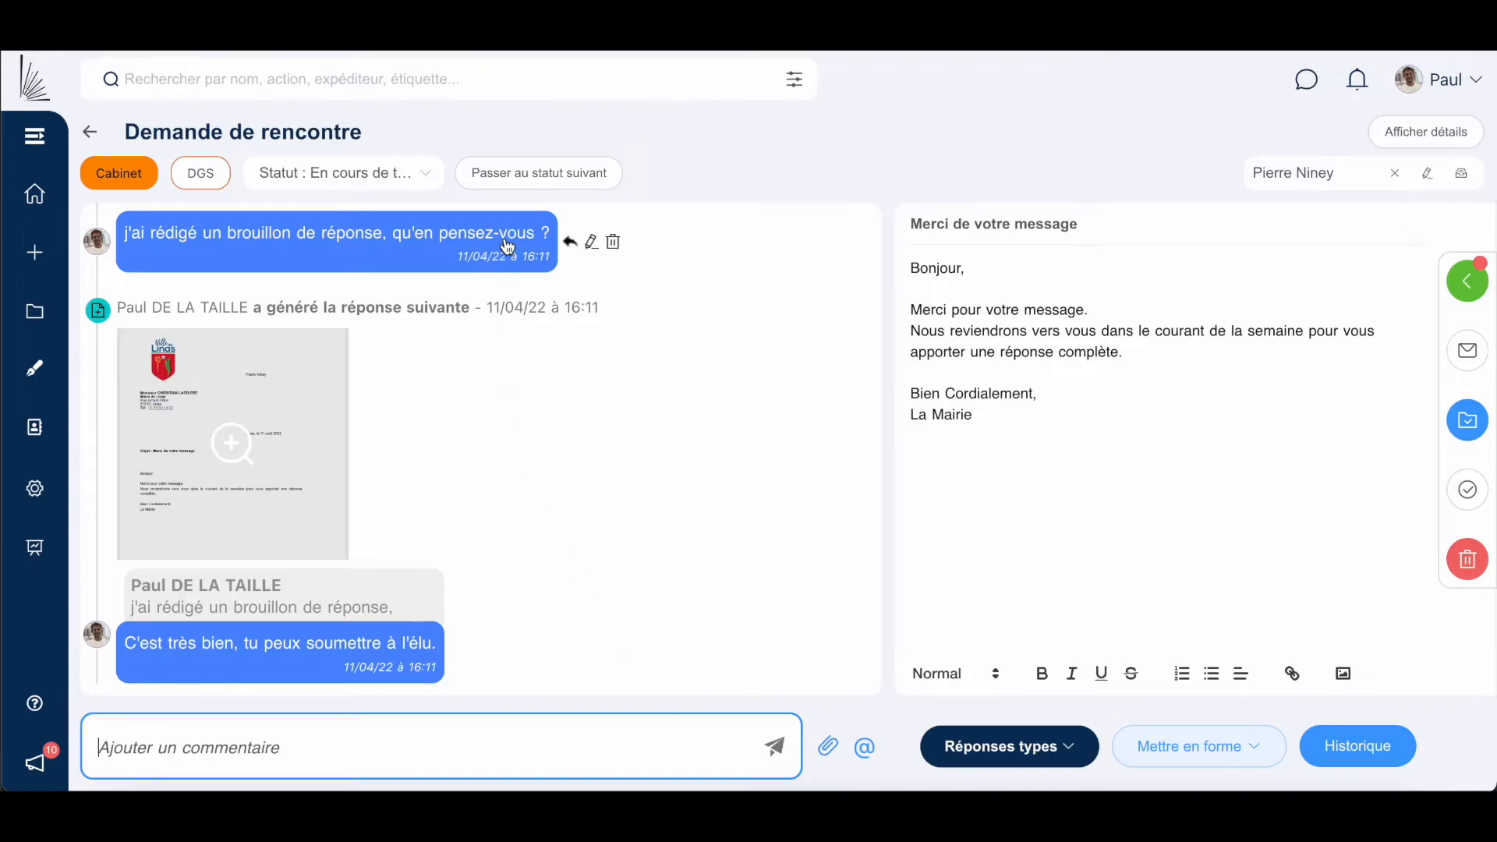
Advance Demande de rencontre to Validation (élu(s) ; DGS) and find it on the board.
left_click(515, 173)
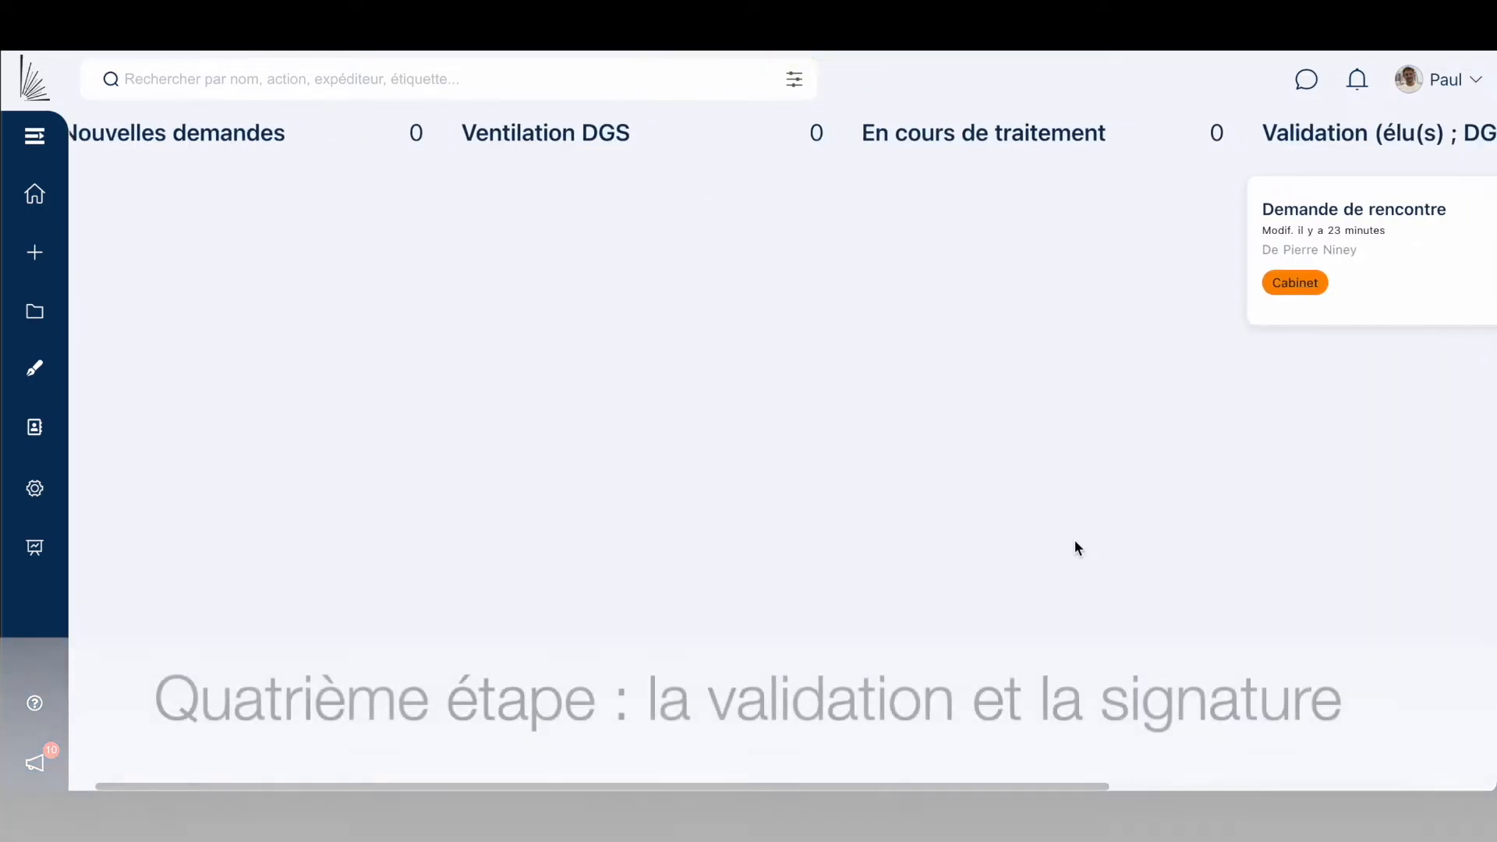
scroll(1074, 540, "right", 5)
scroll(1074, 543, "right", 2)
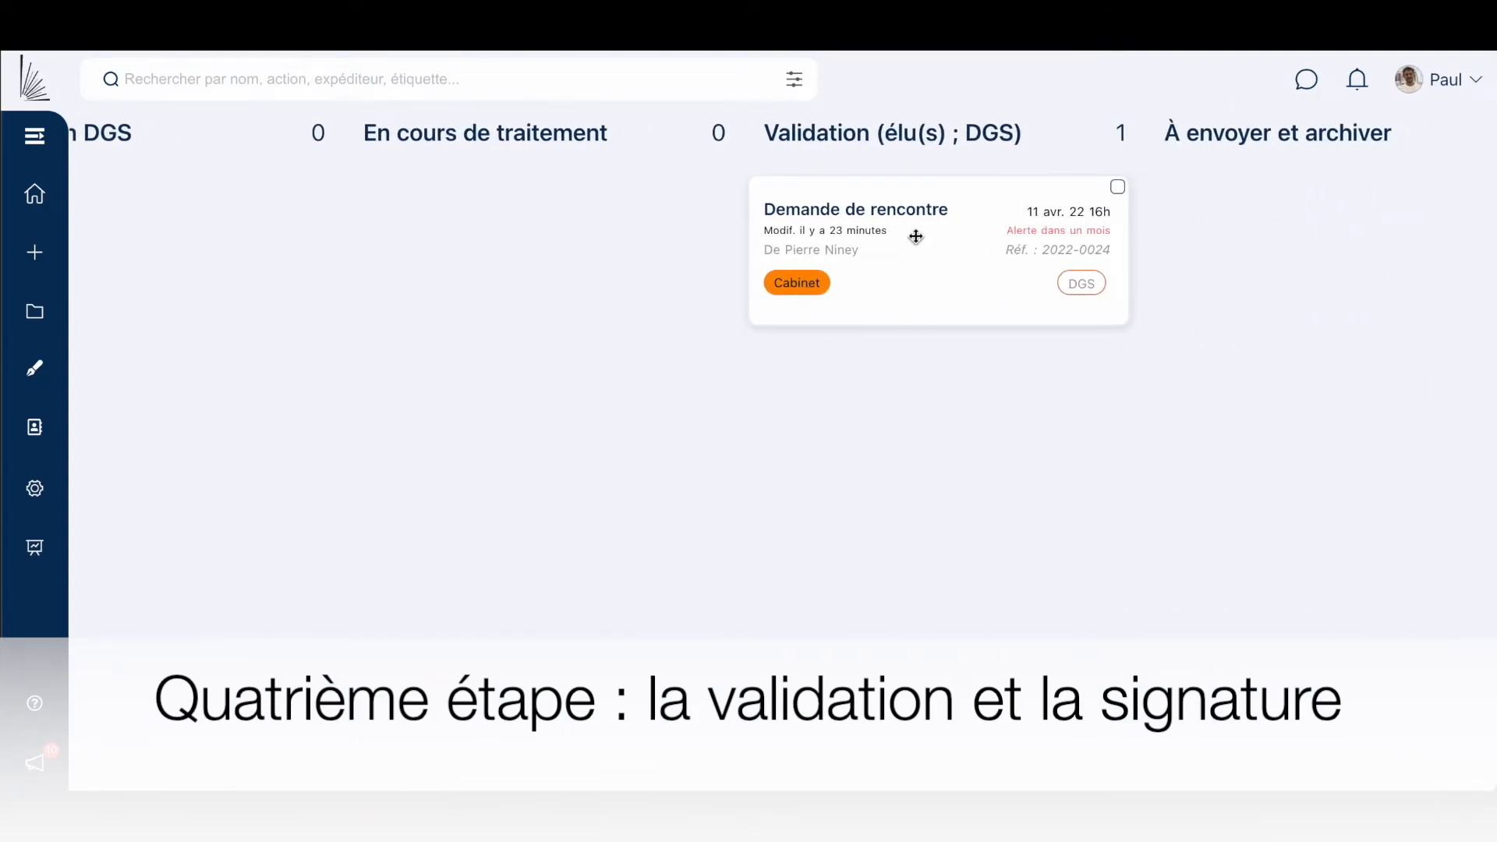
Open the Demande de rencontre card and scroll through its history timeline.
left_click(907, 212)
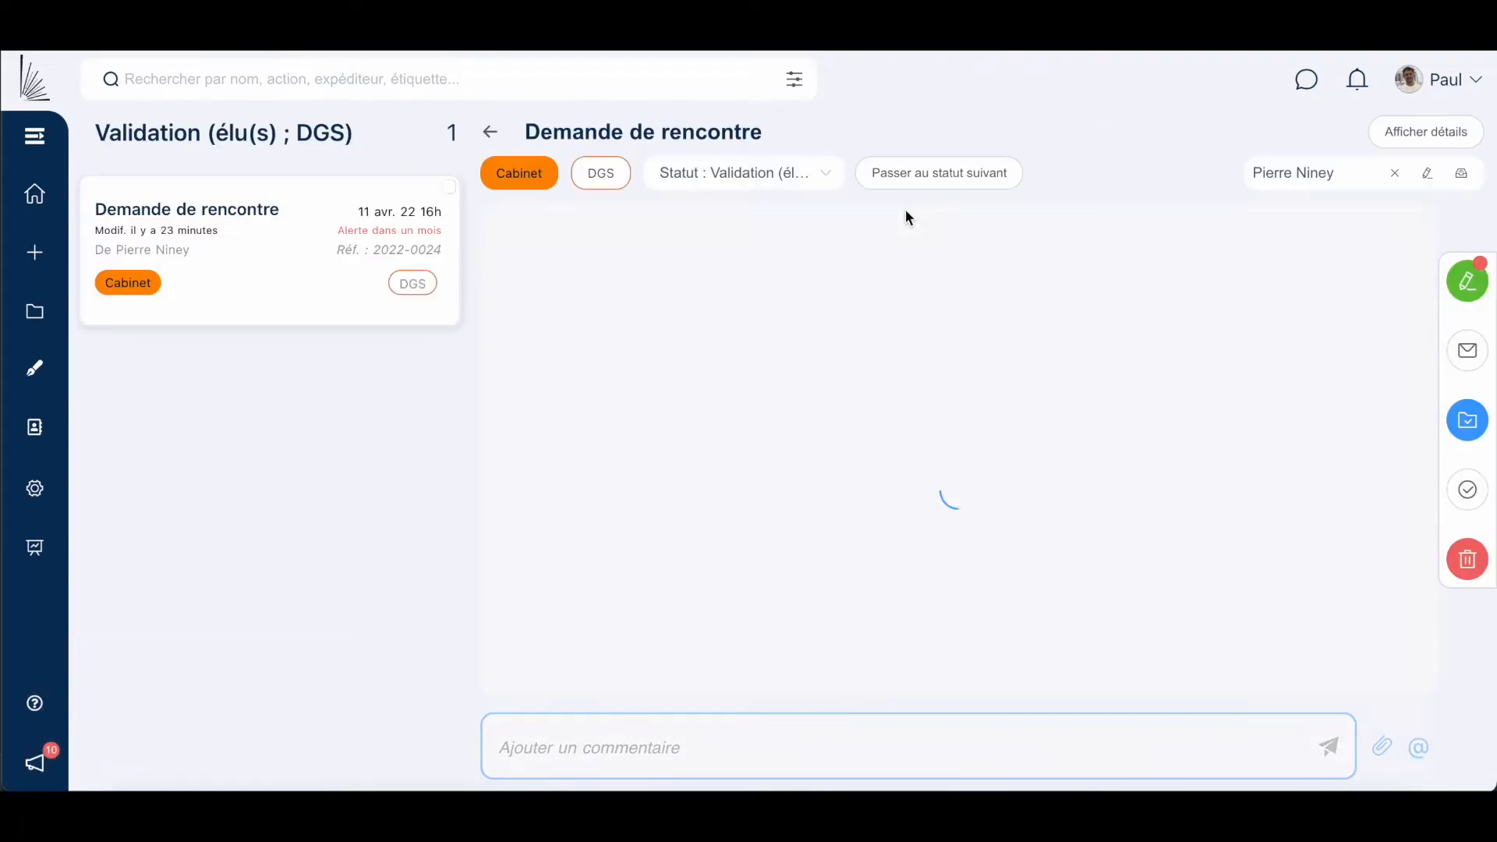
mouse_move(635, 332)
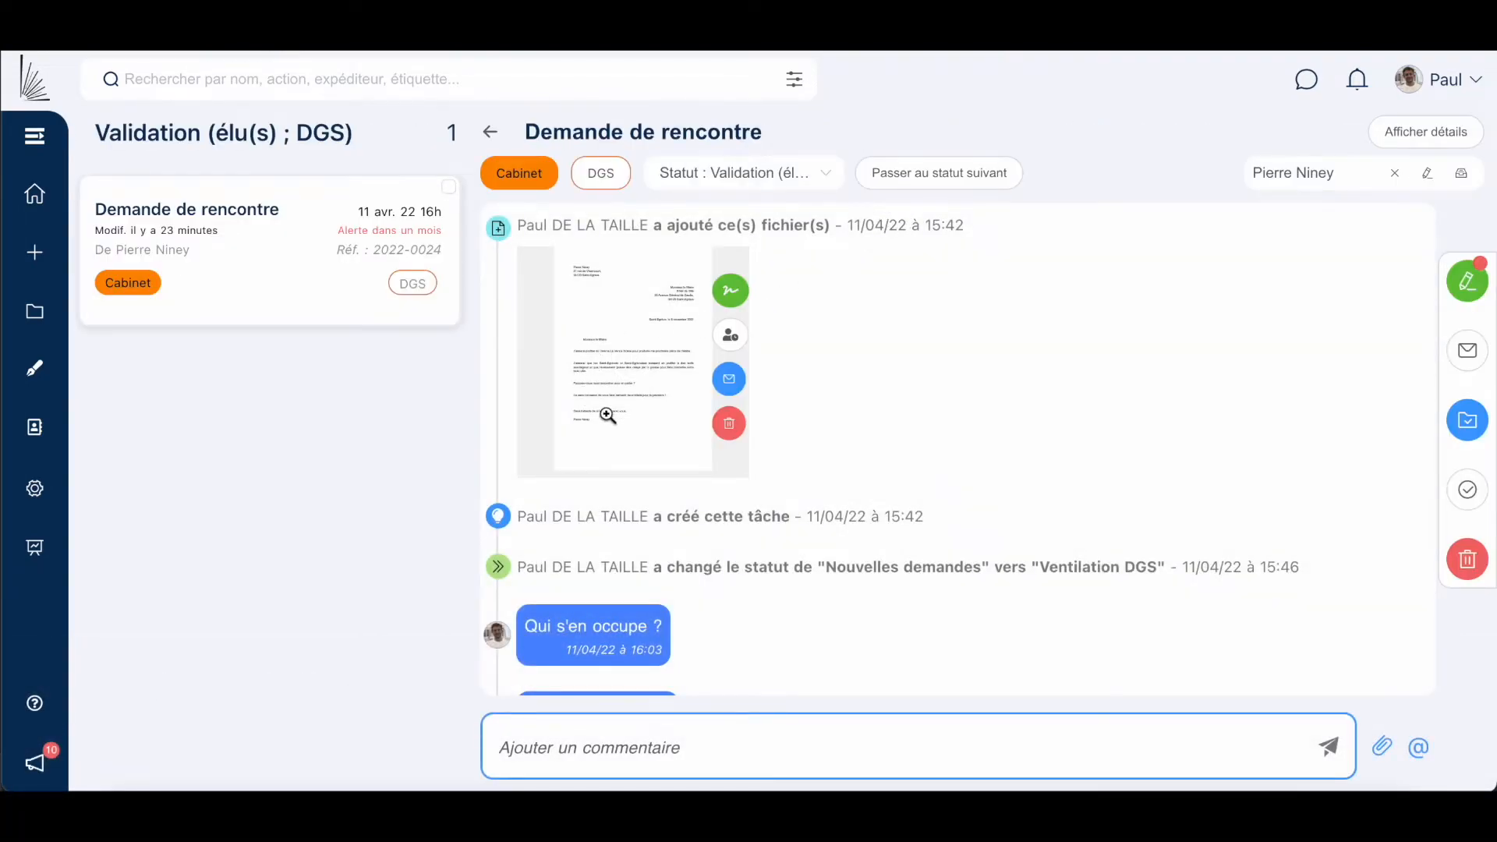
scroll(686, 598, "down", 2)
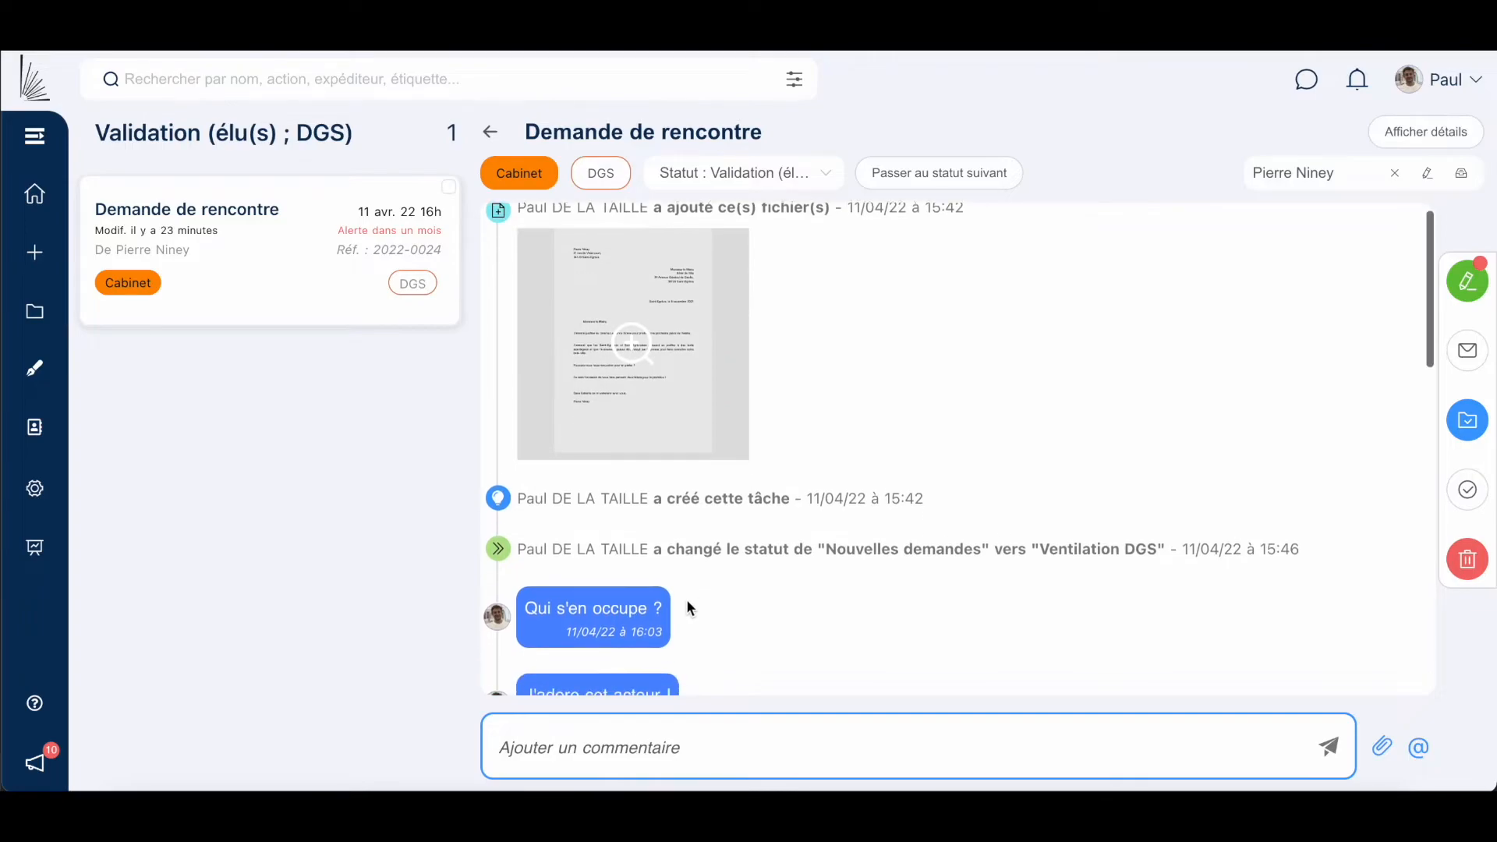
scroll(686, 599, "down", 4)
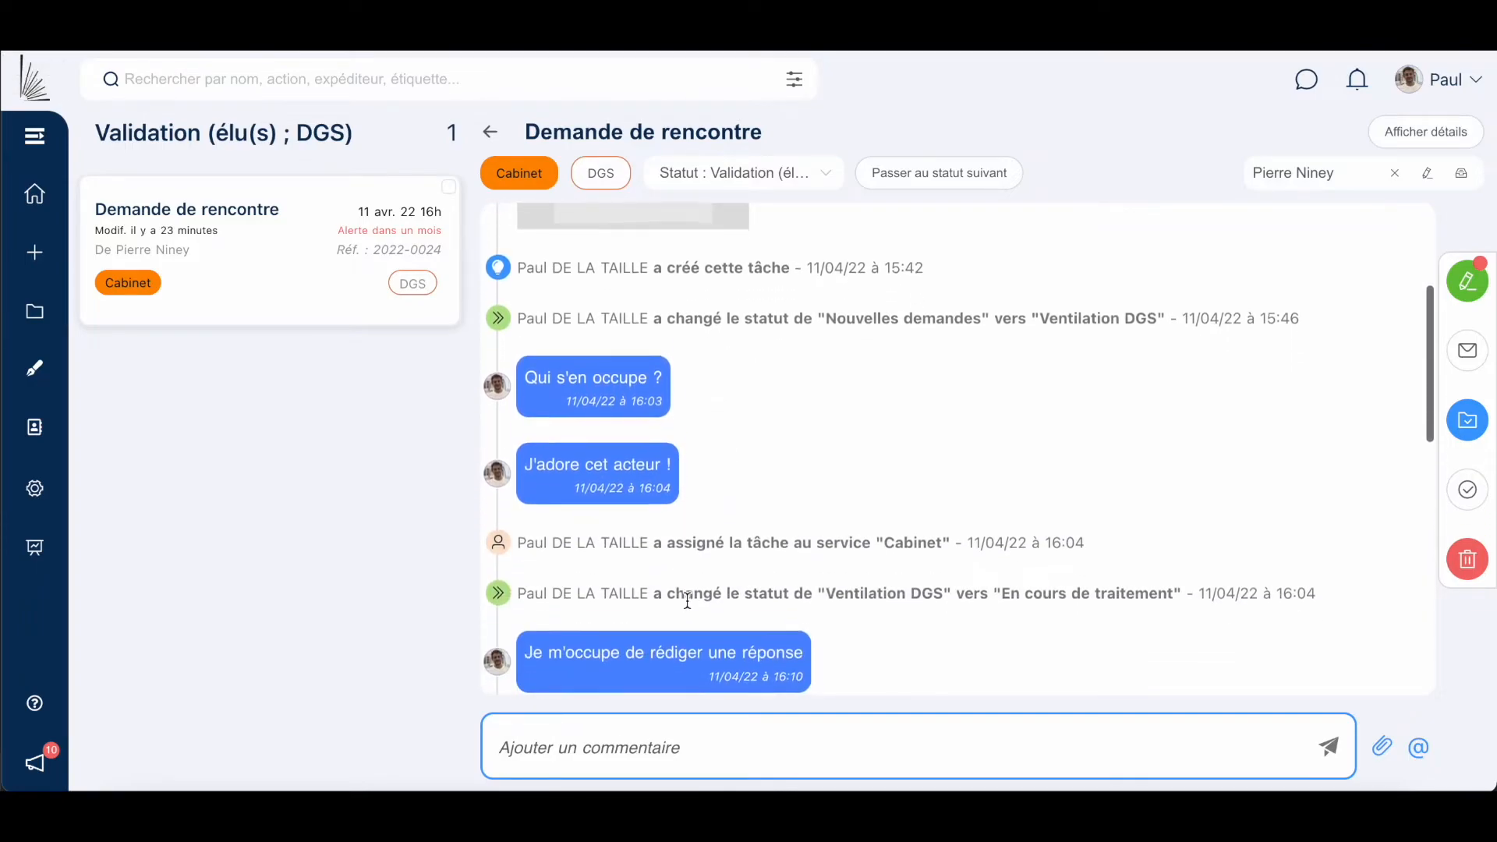
scroll(687, 600, "down", 4)
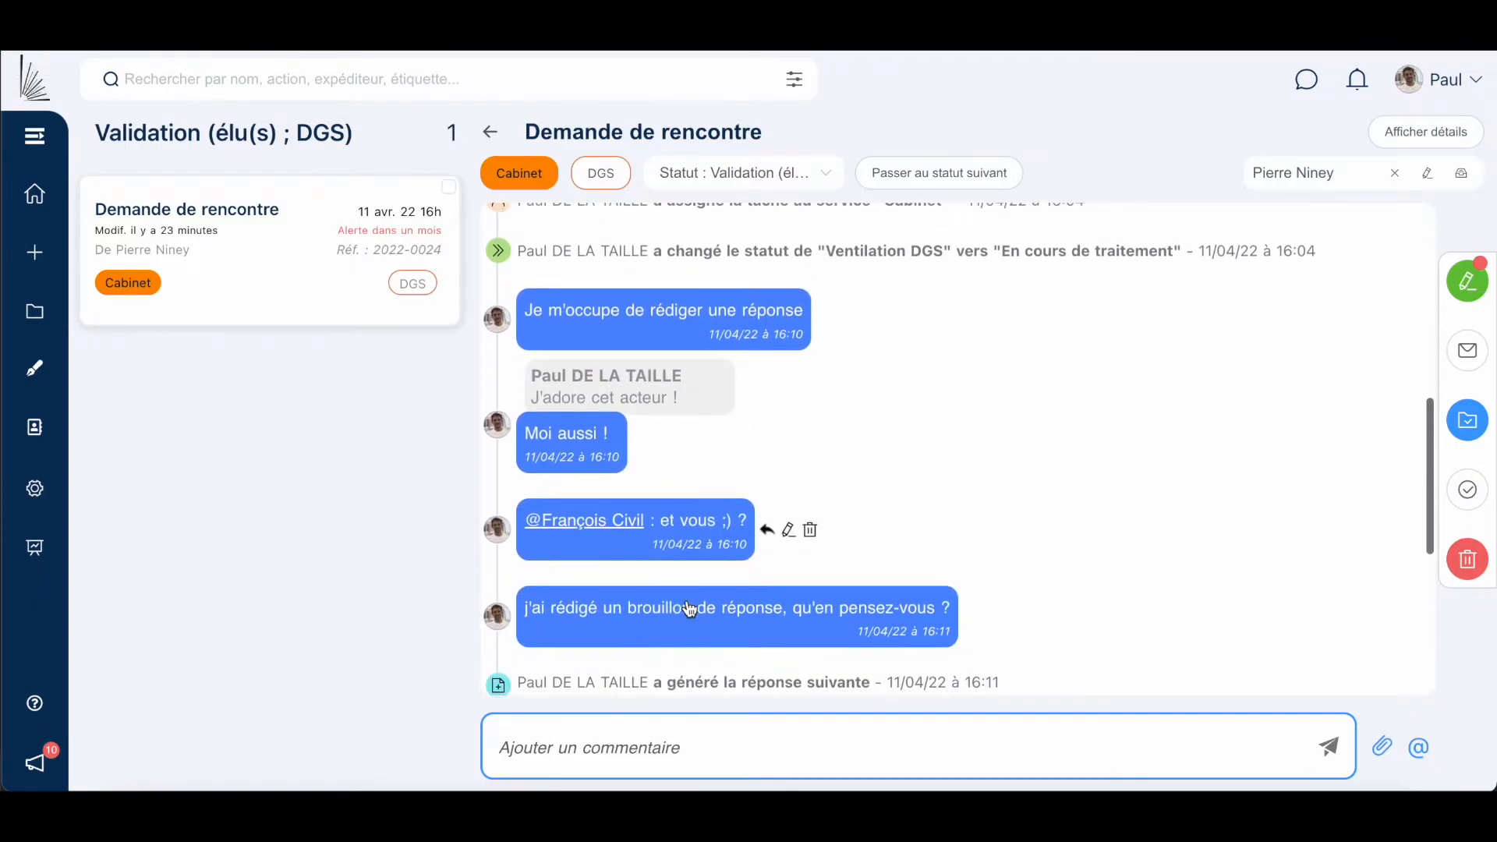
scroll(686, 598, "down", 3)
Enlarge the drafted reply letter, read it, and collapse it back to a thumbnail.
left_click(649, 543)
scroll(650, 539, "down", 6)
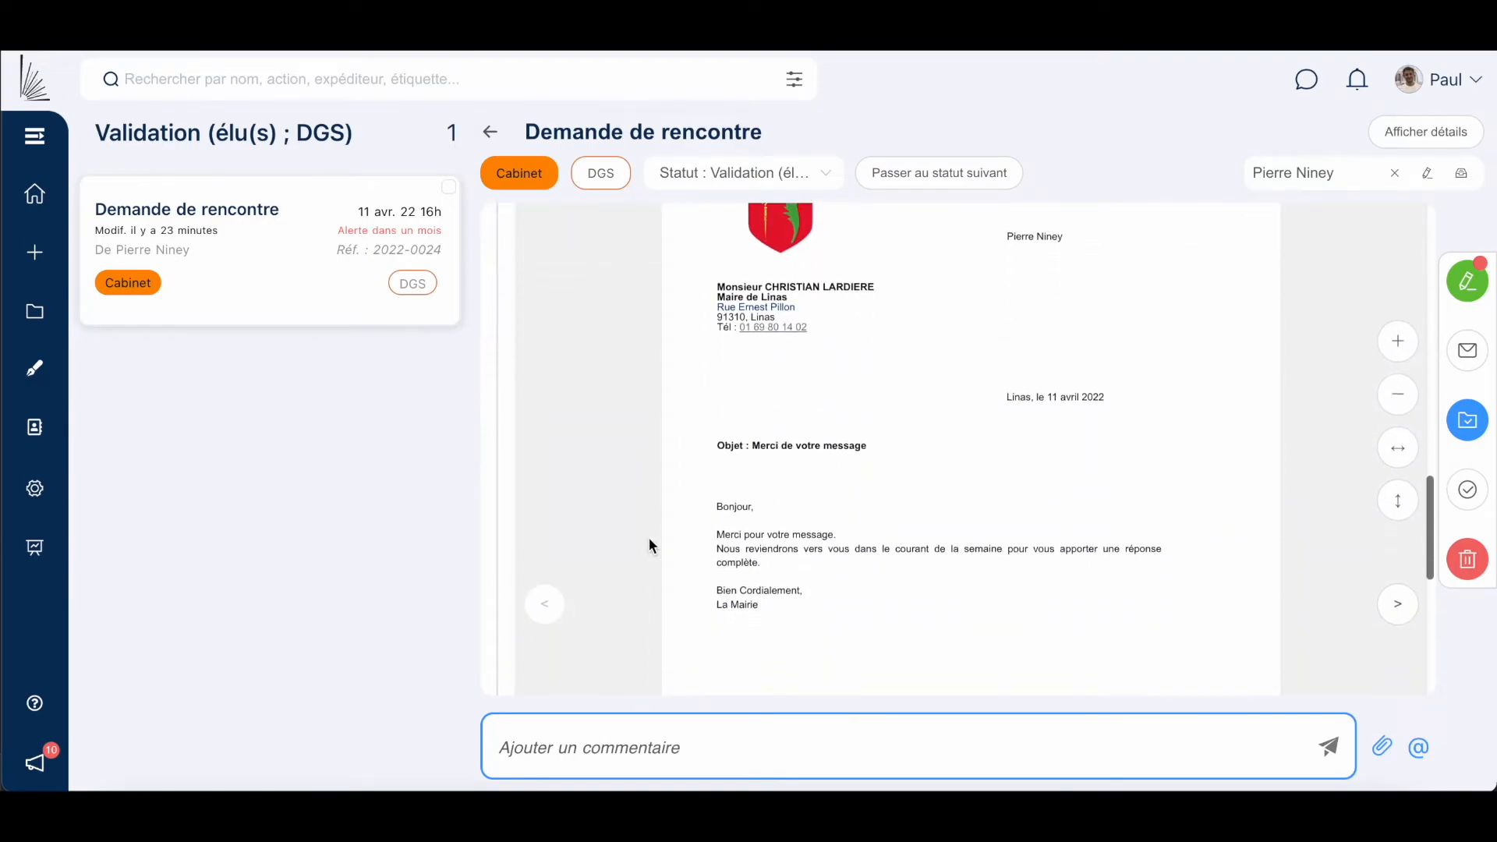
left_click_drag(716, 403, 789, 492)
left_click(797, 517)
scroll(797, 518, "down", 1)
scroll(797, 518, "up", 7)
left_click(1379, 558)
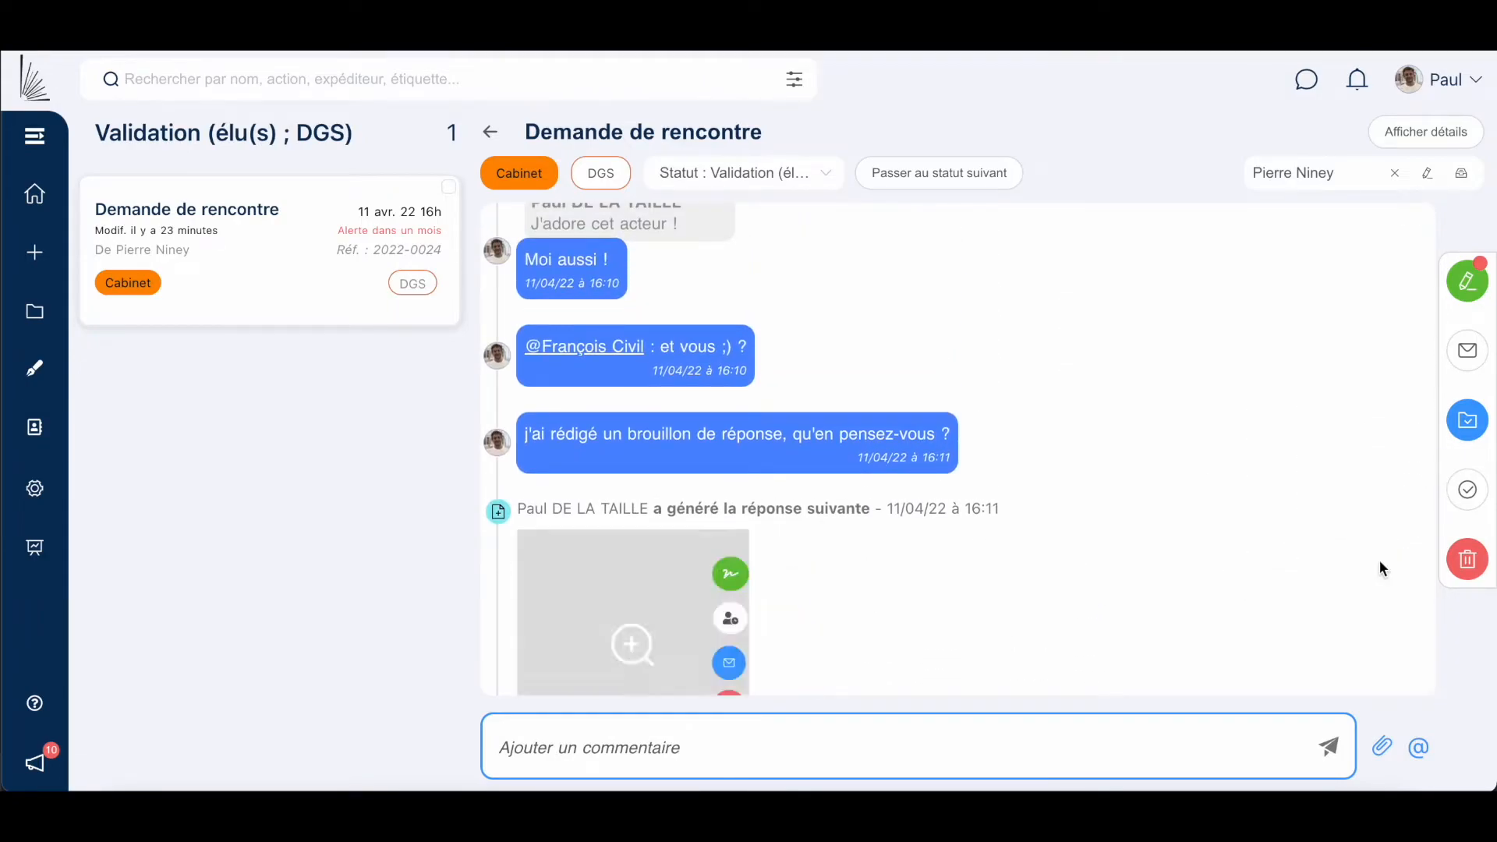
scroll(1064, 569, "down", 3)
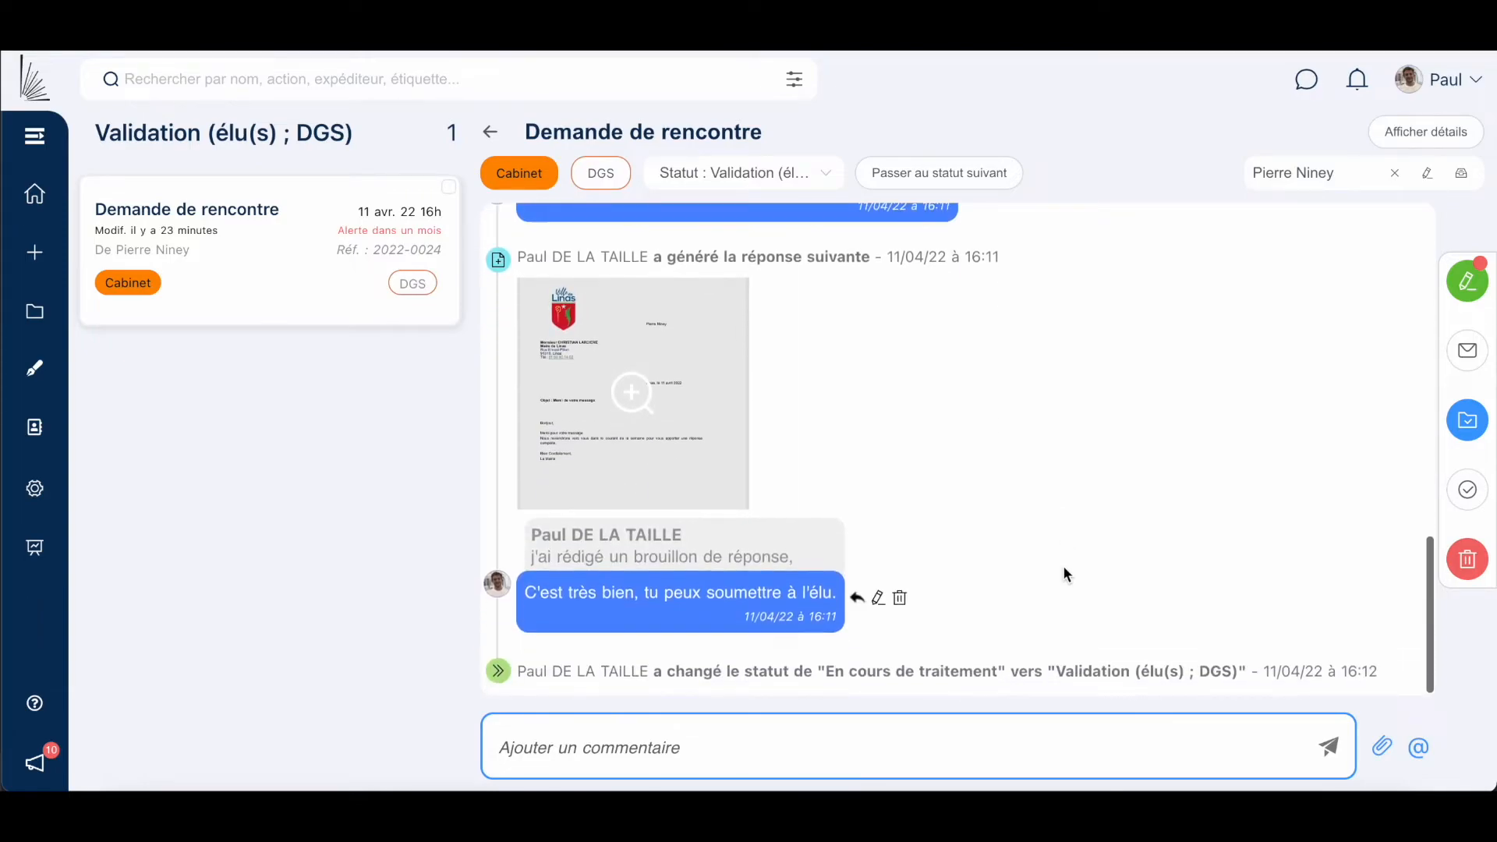
Comment "C'est bon pour moi, je signe" on the Demande de rencontre thread.
left_click(702, 729)
type("C'est")
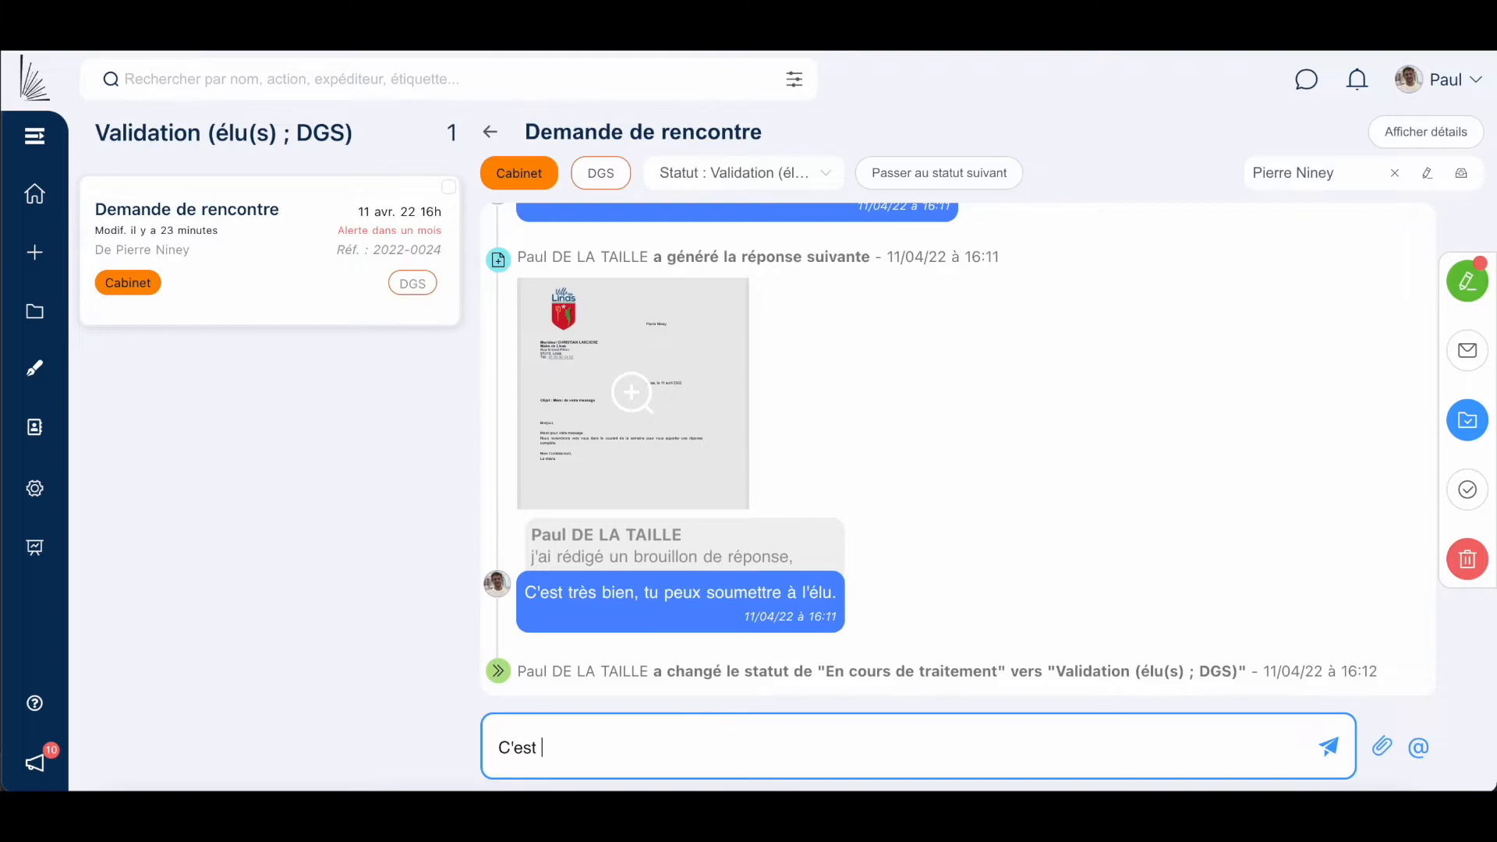
type(" bon pour moi, je signe")
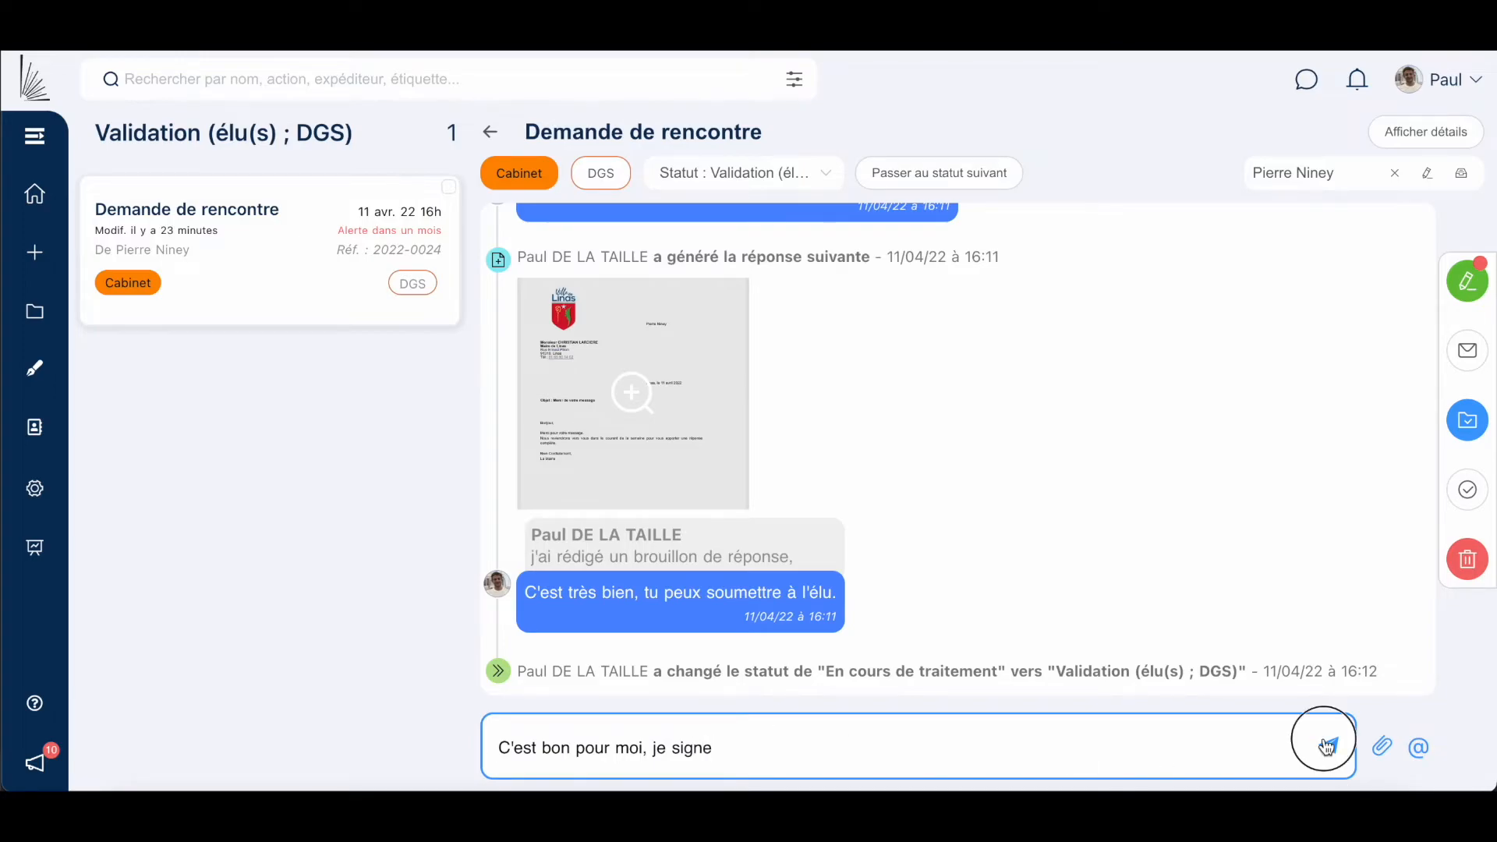
left_click(1329, 747)
scroll(993, 544, "up", 2)
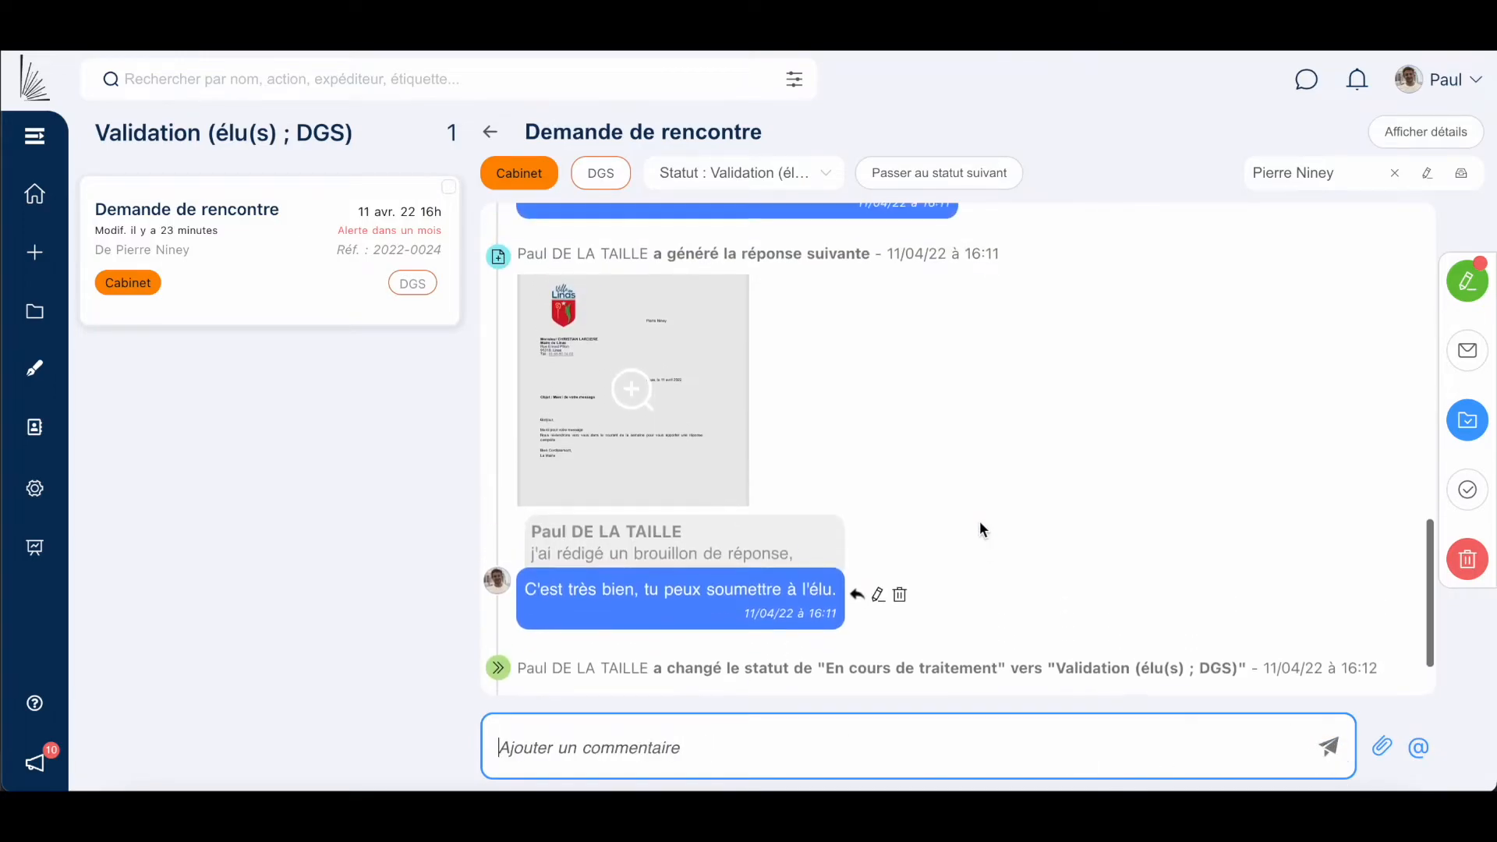
mouse_move(735, 332)
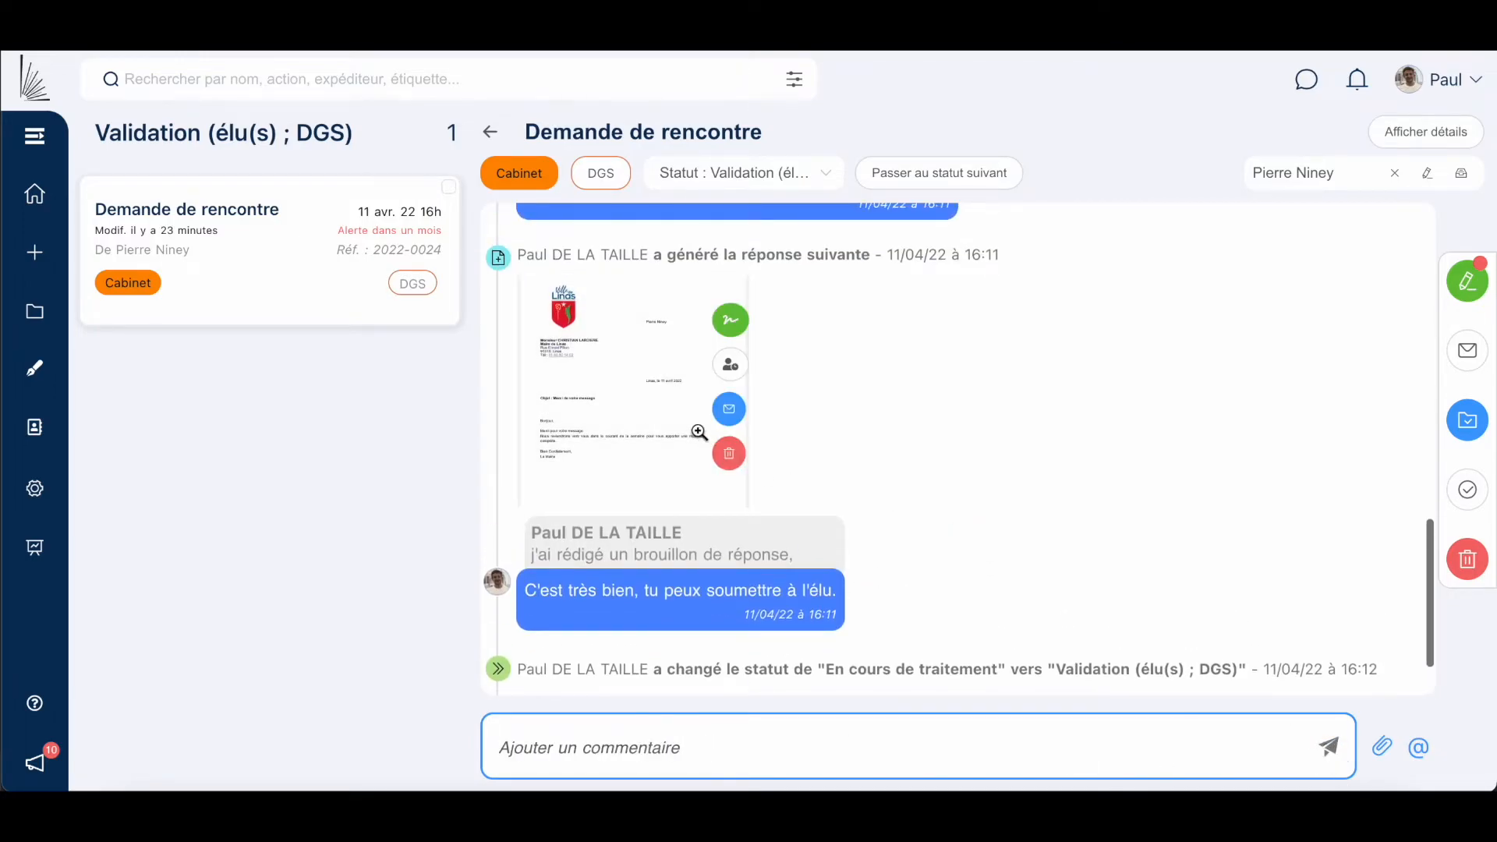
Sign the letter with saved signature 1 under the mayor's name, then advance to À envoyer et archiver.
left_click(731, 320)
scroll(748, 484, "down", 5)
scroll(745, 472, "down", 3)
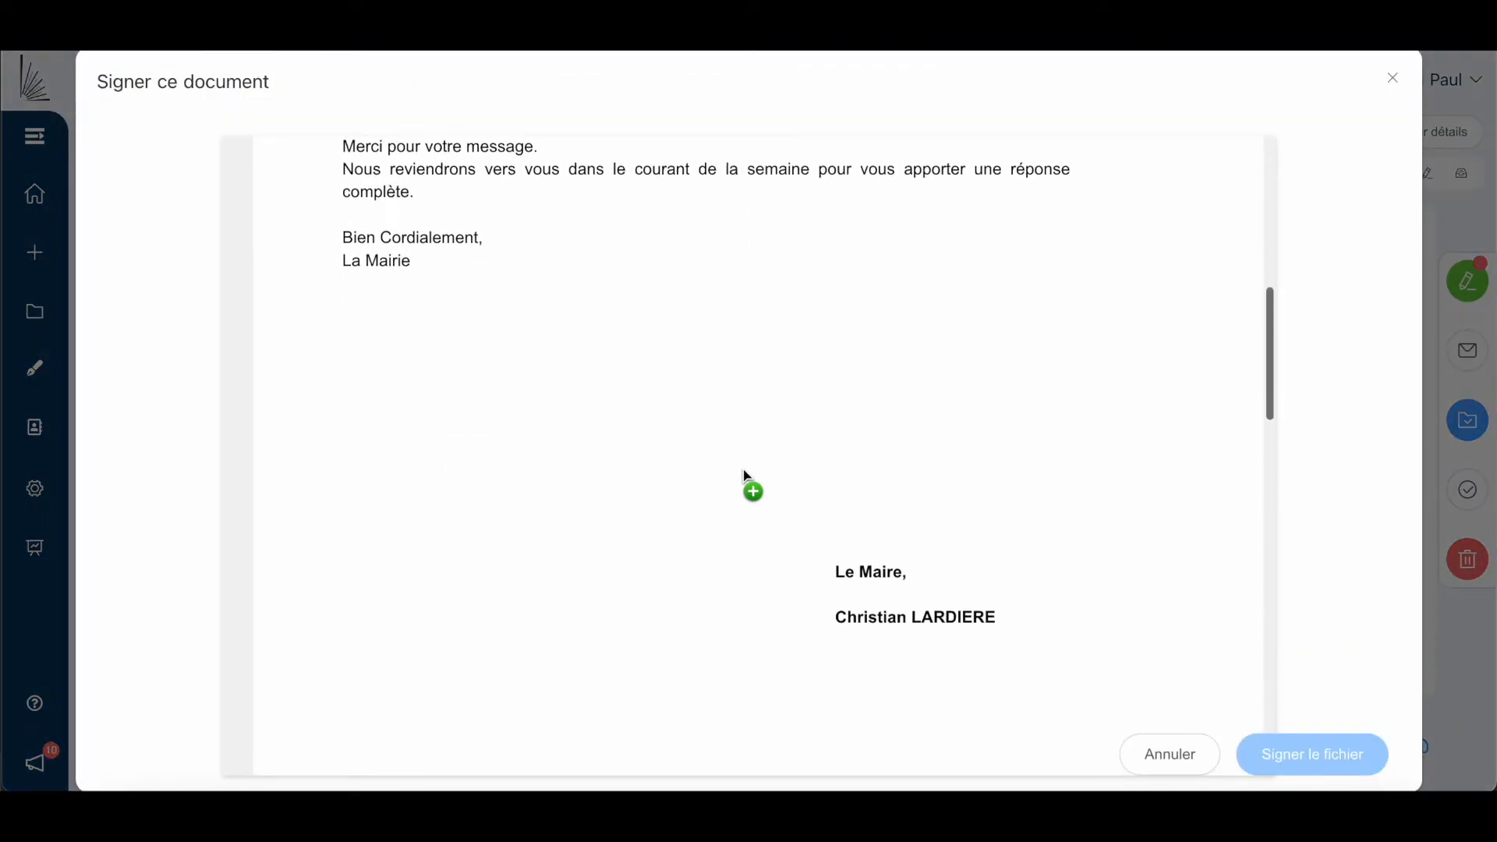
left_click(870, 520)
left_click(793, 561)
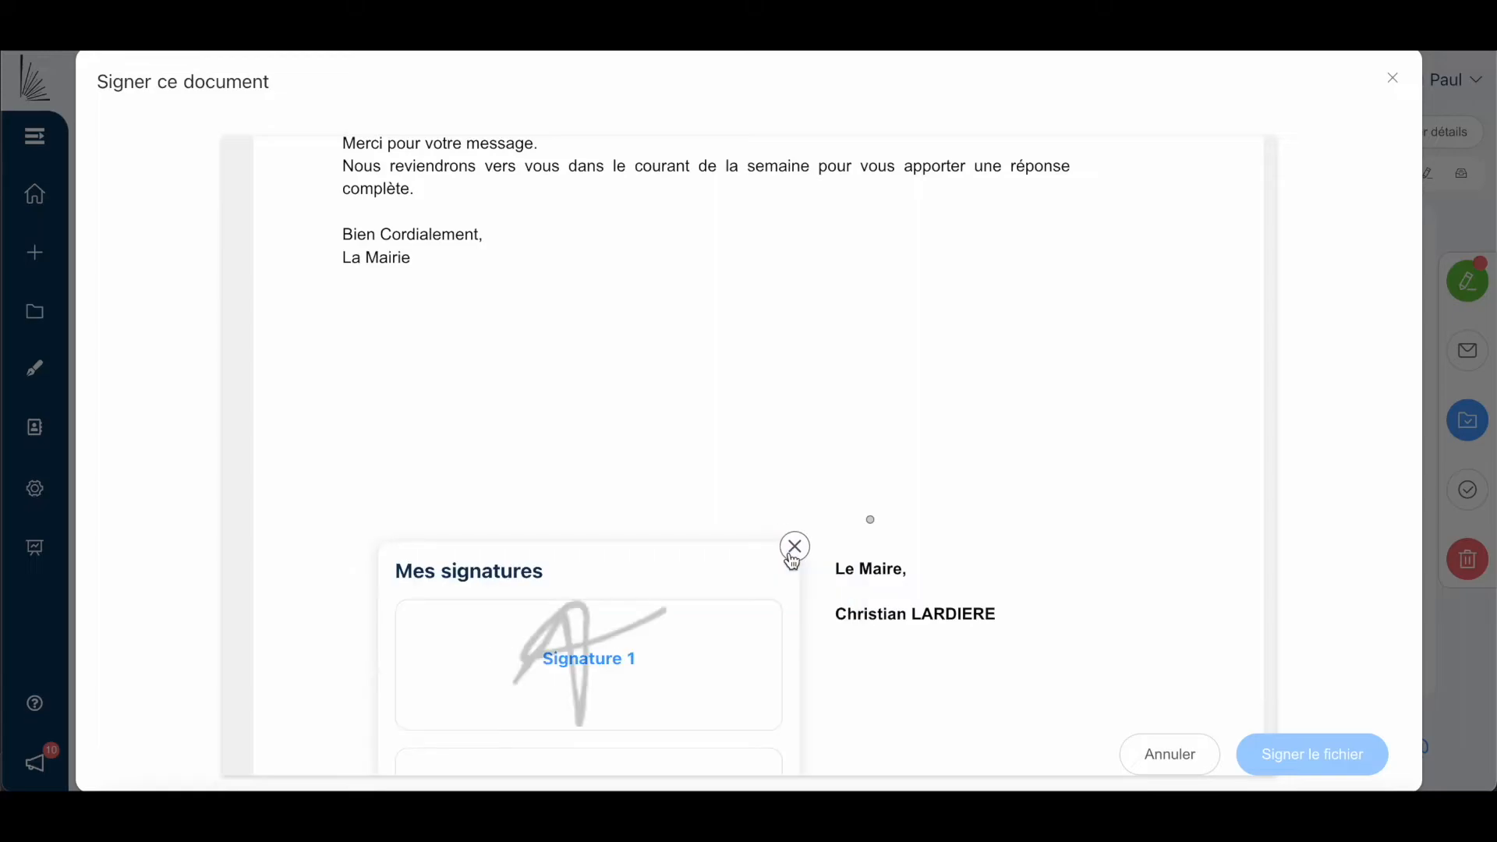
left_click(651, 658)
mouse_move(1107, 678)
left_mouse_down()
mouse_move(1064, 641)
mouse_move(1022, 545)
left_mouse_up()
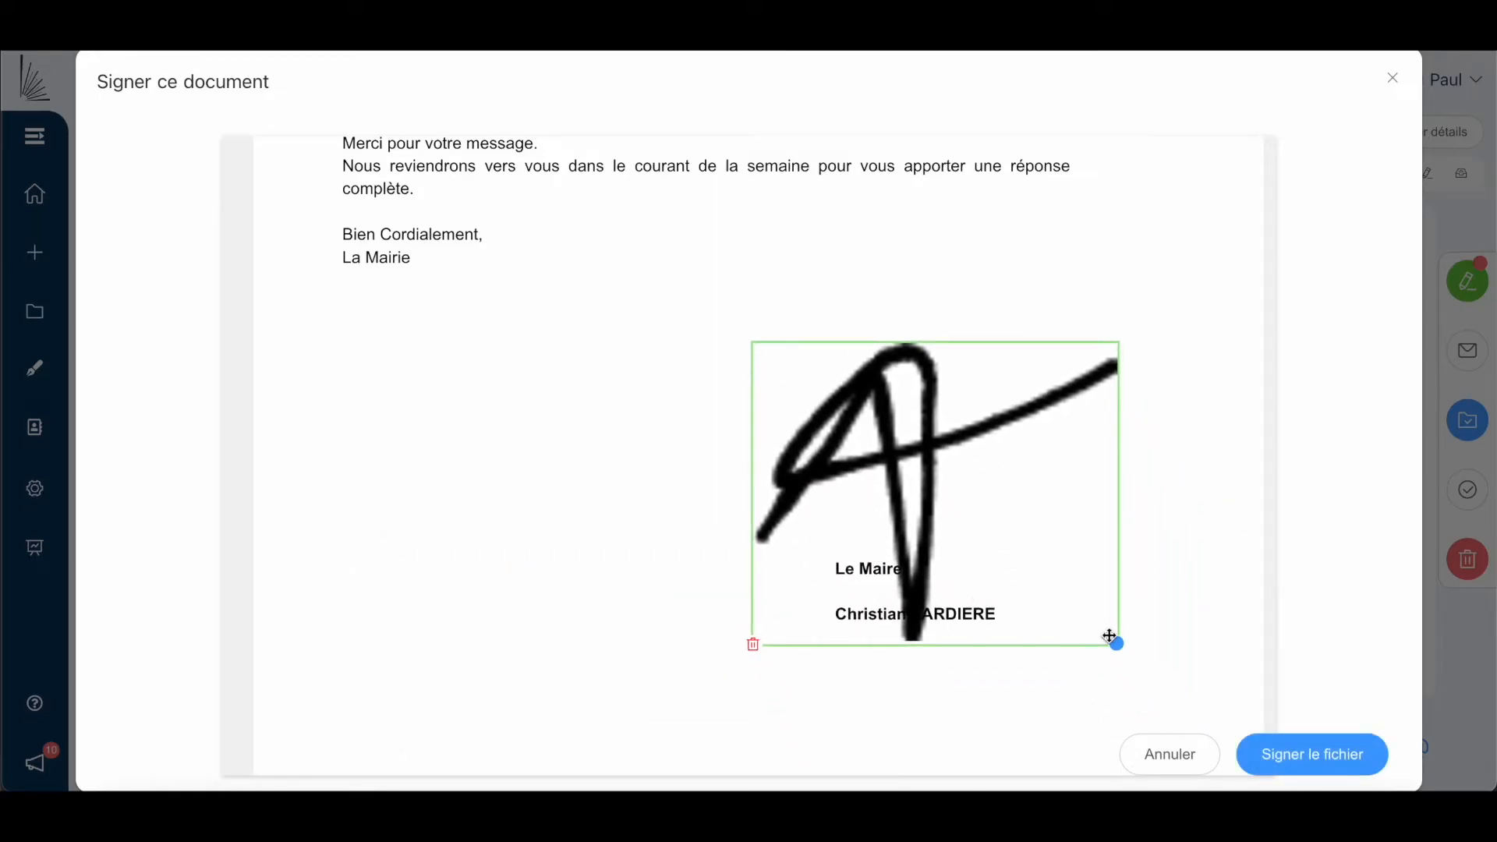
left_click_drag(1118, 644, 912, 418)
mouse_move(815, 384)
left_mouse_down()
mouse_move(878, 468)
mouse_move(913, 683)
left_mouse_up()
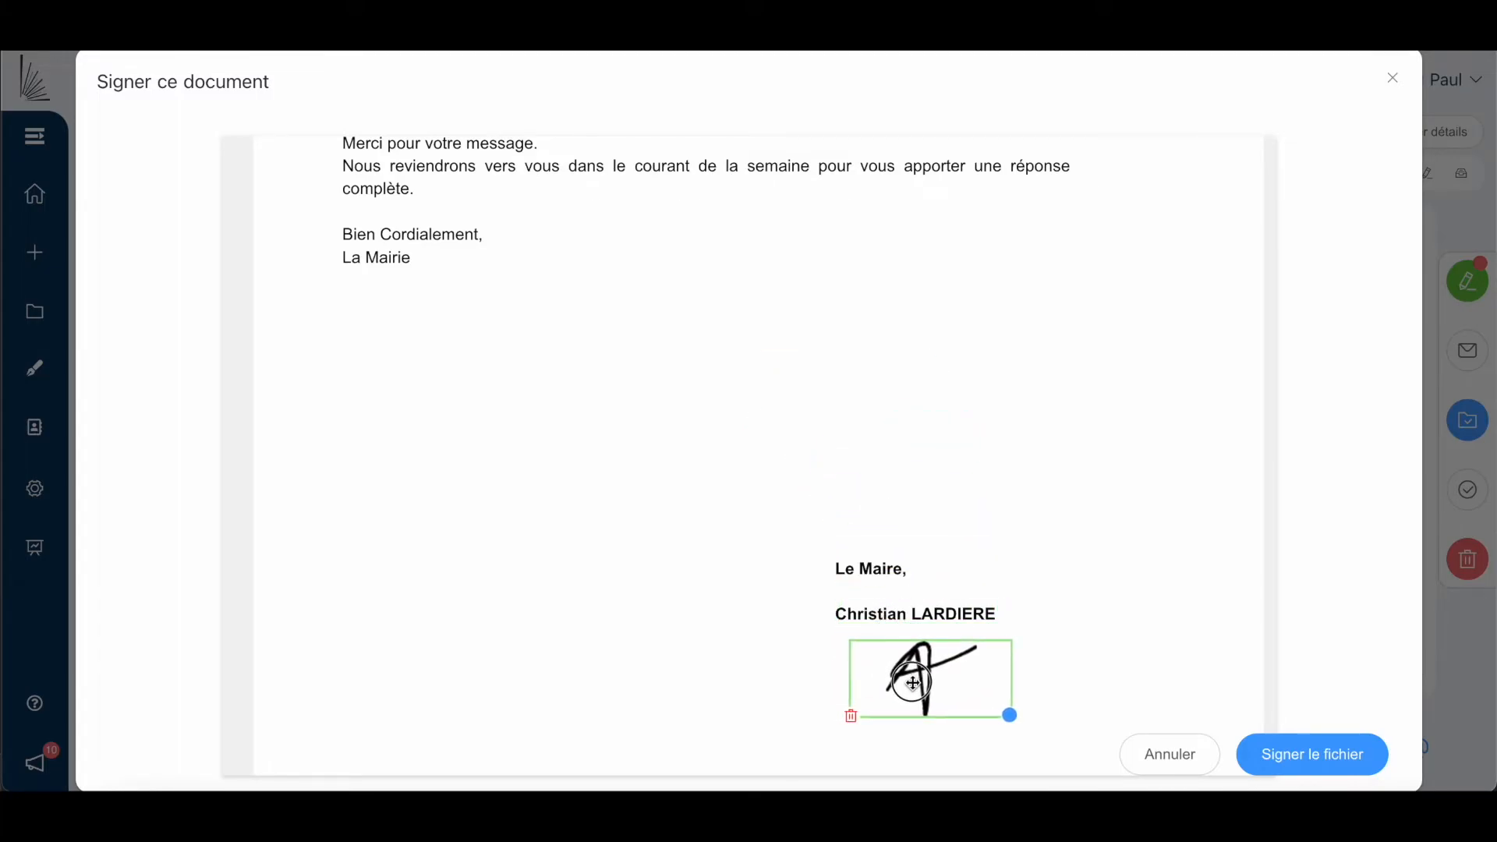
left_click(1316, 754)
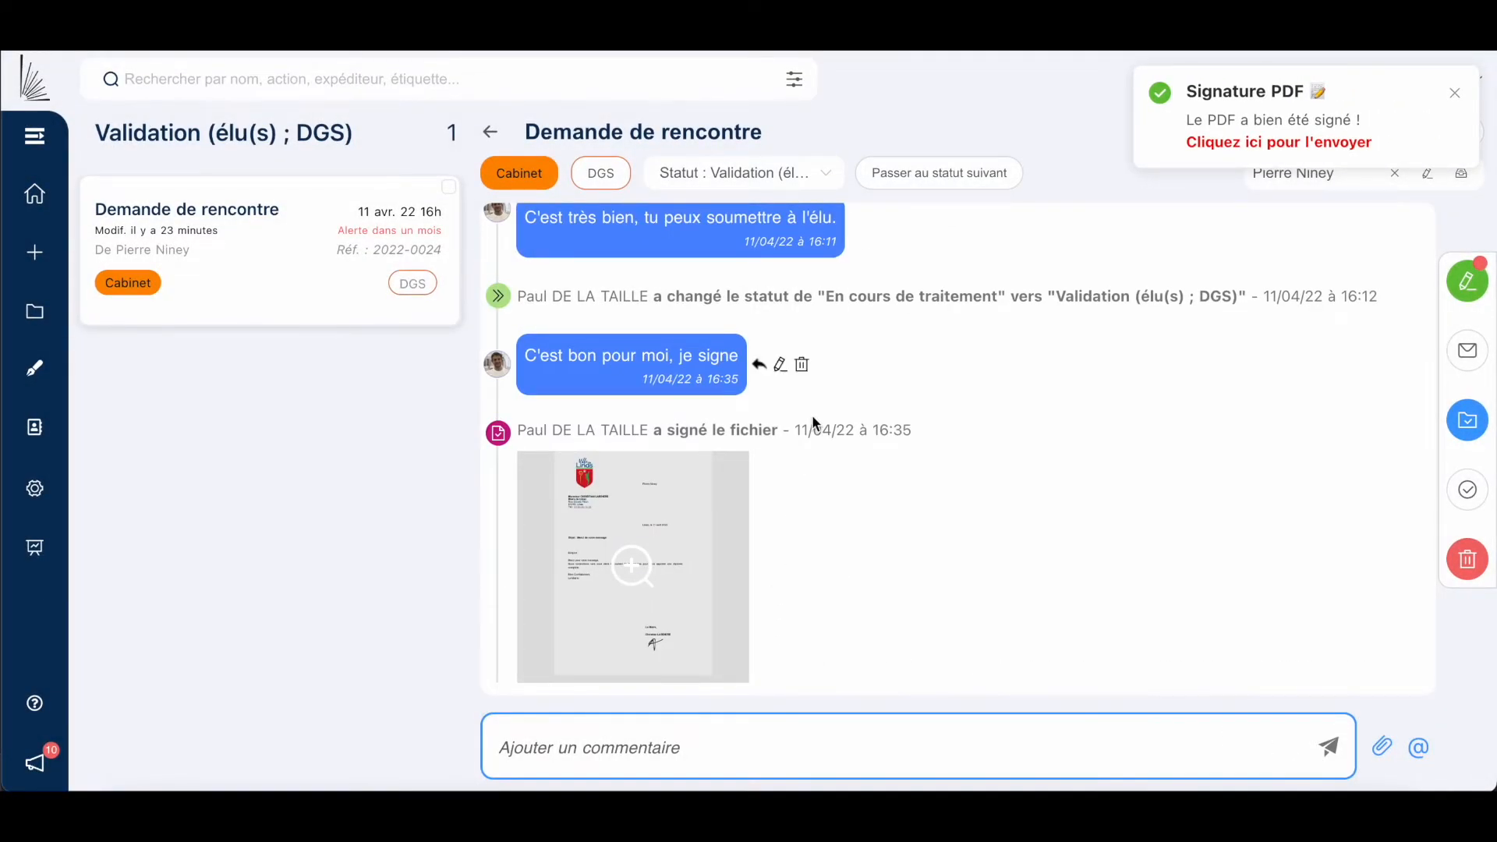
left_click(936, 182)
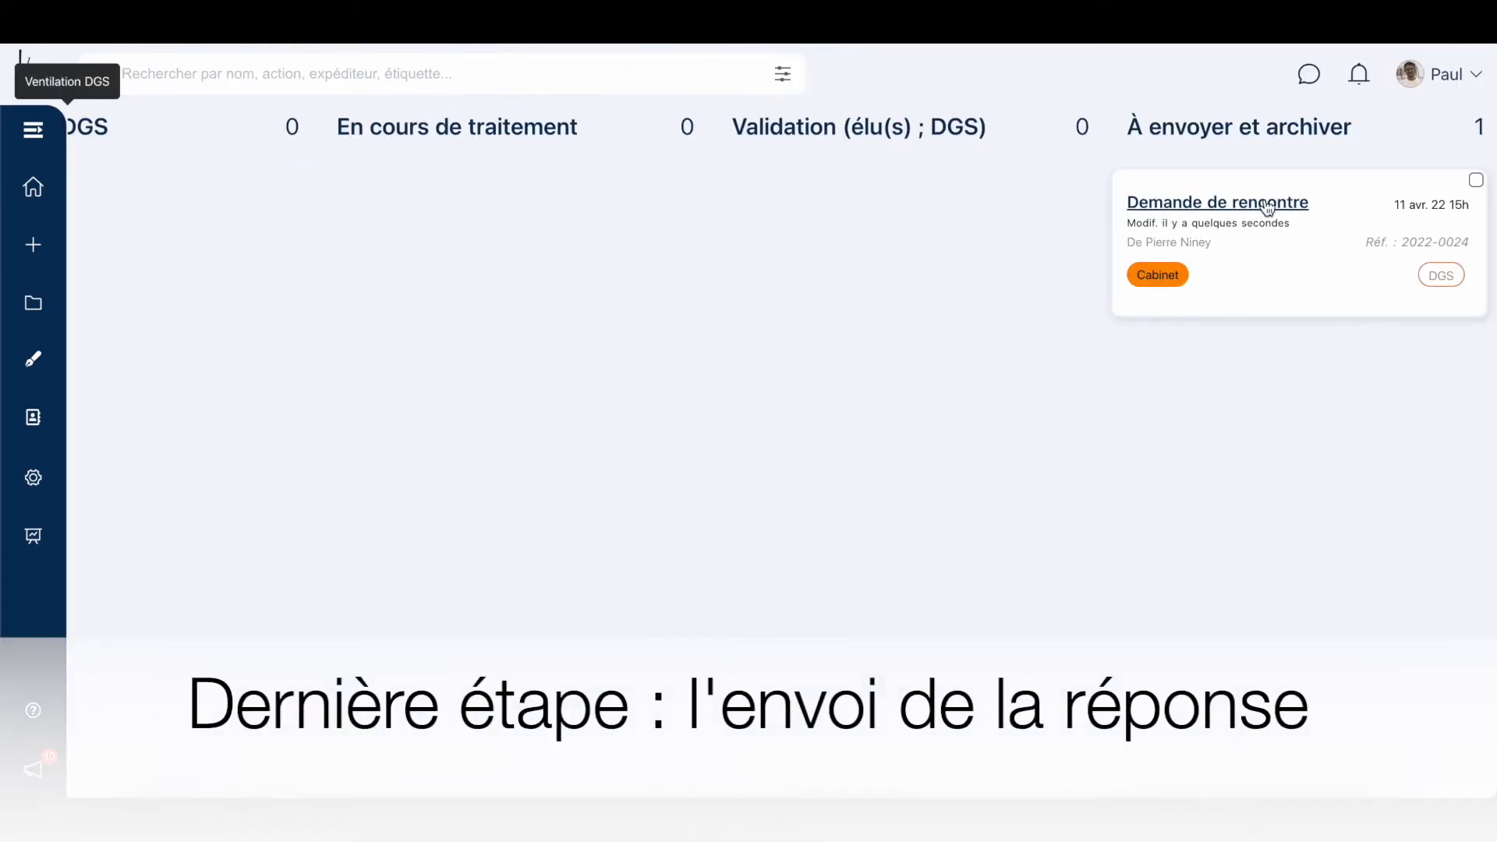
Reopen Demande de rencontre and start an email carrying the signed reply letter.
left_click(1266, 204)
scroll(933, 456, "down", 10)
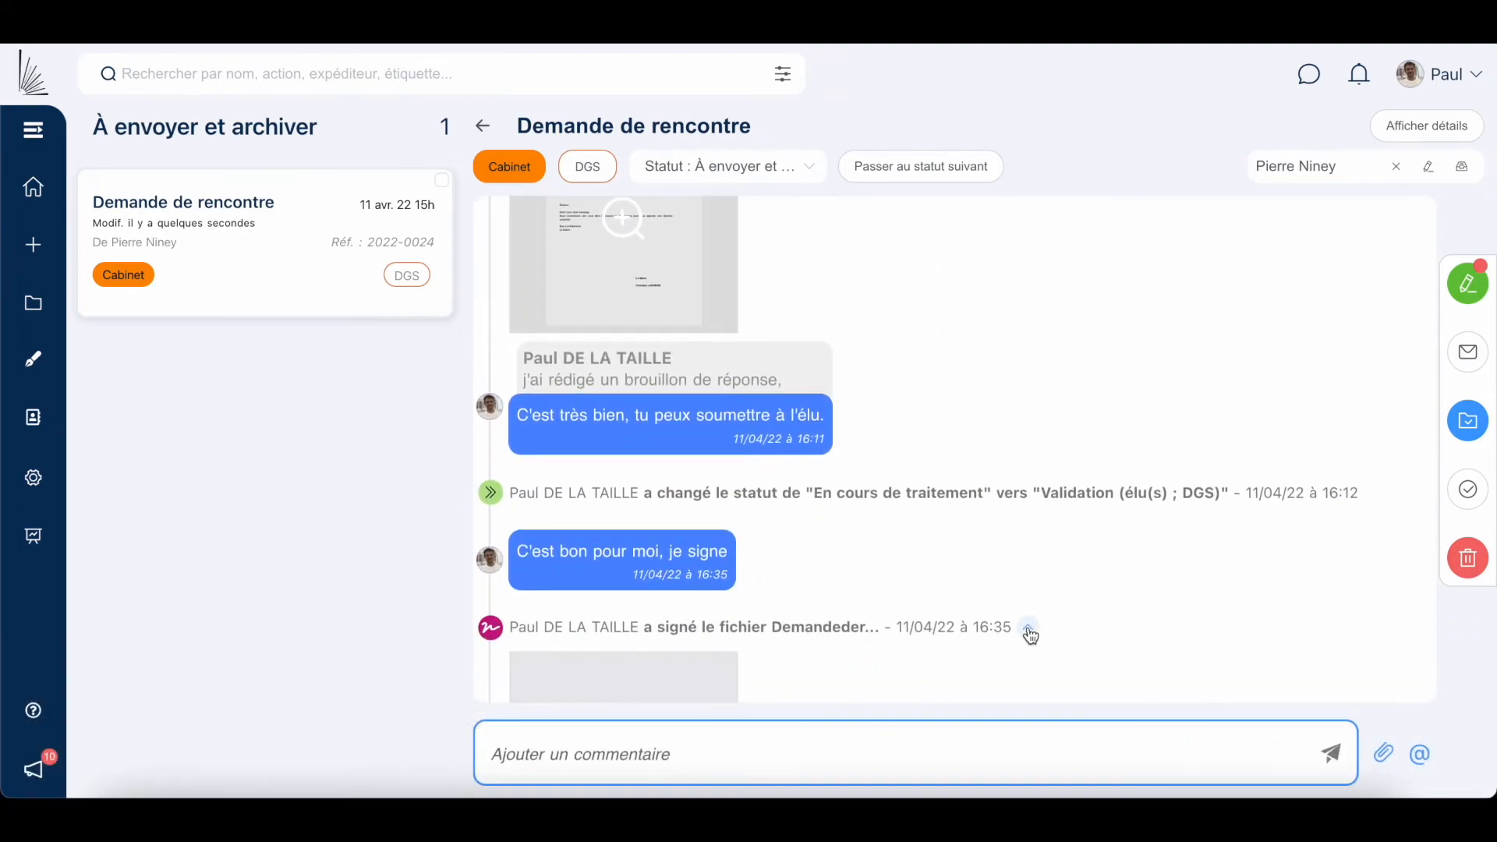
scroll(1029, 633, "down", 3)
mouse_move(633, 630)
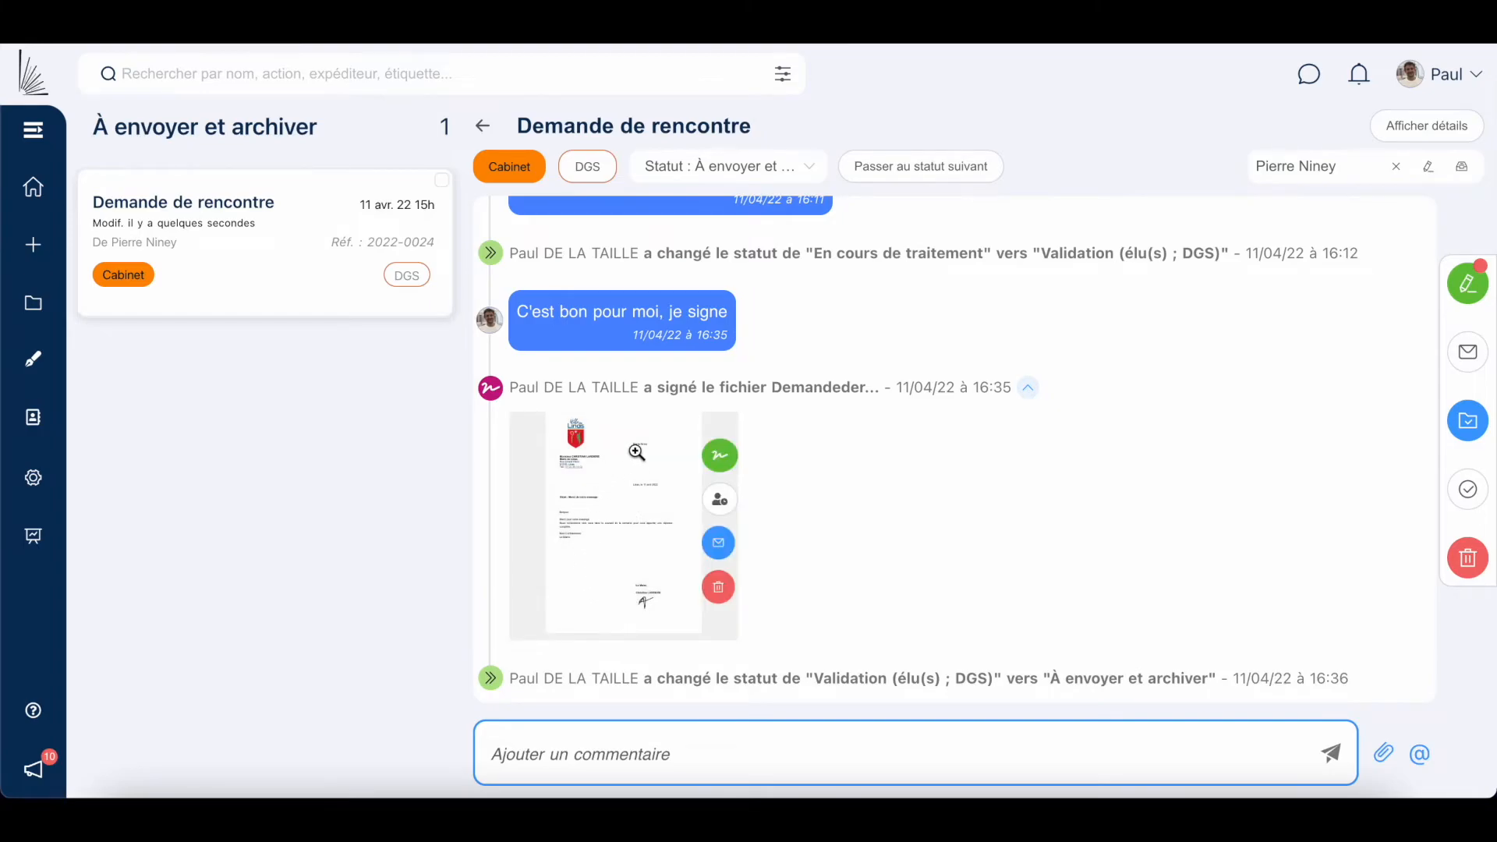
mouse_move(721, 552)
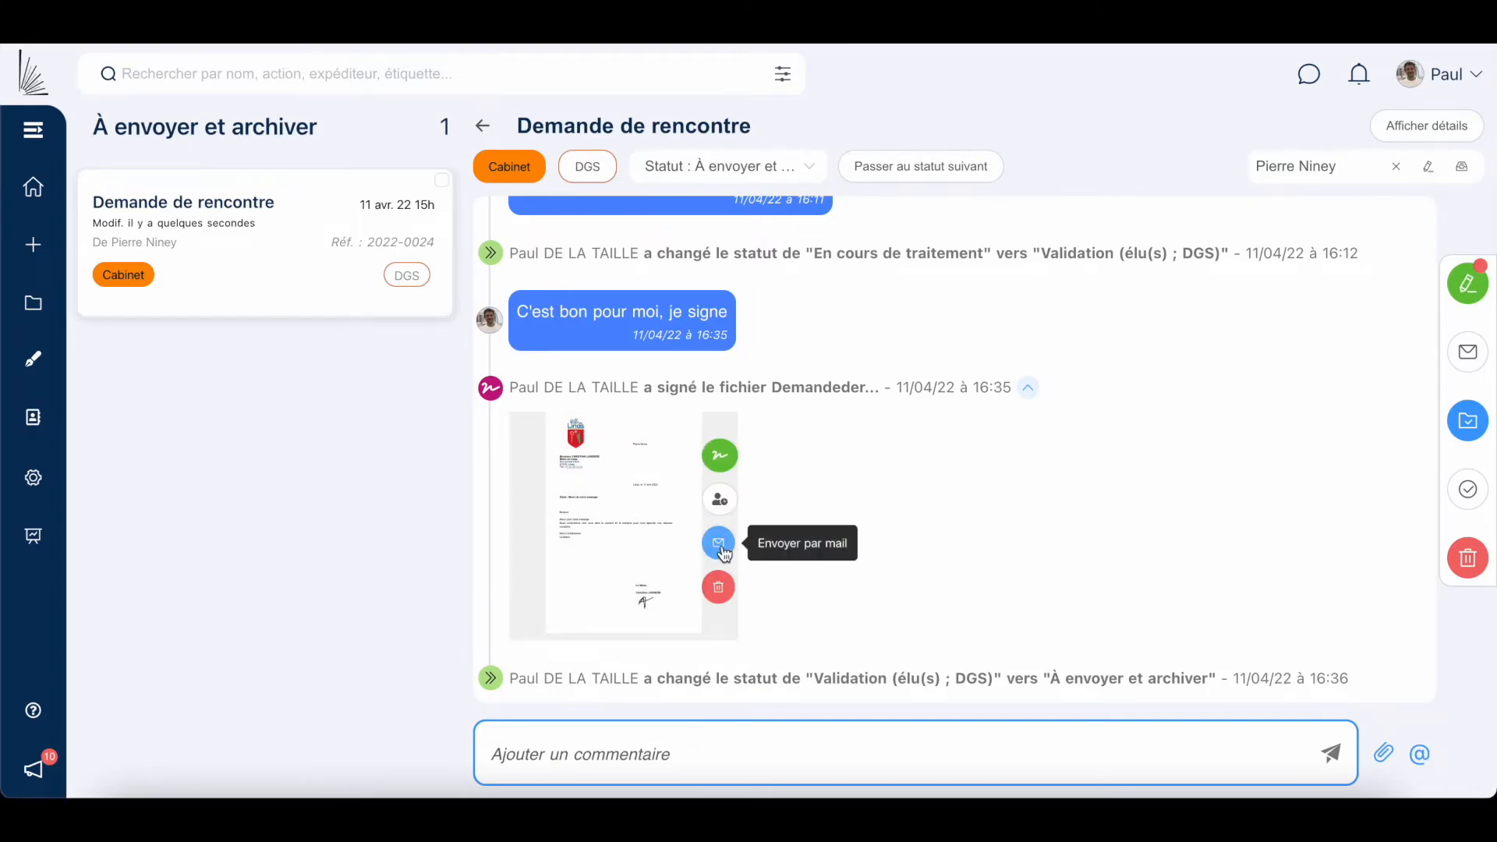
left_click(721, 549)
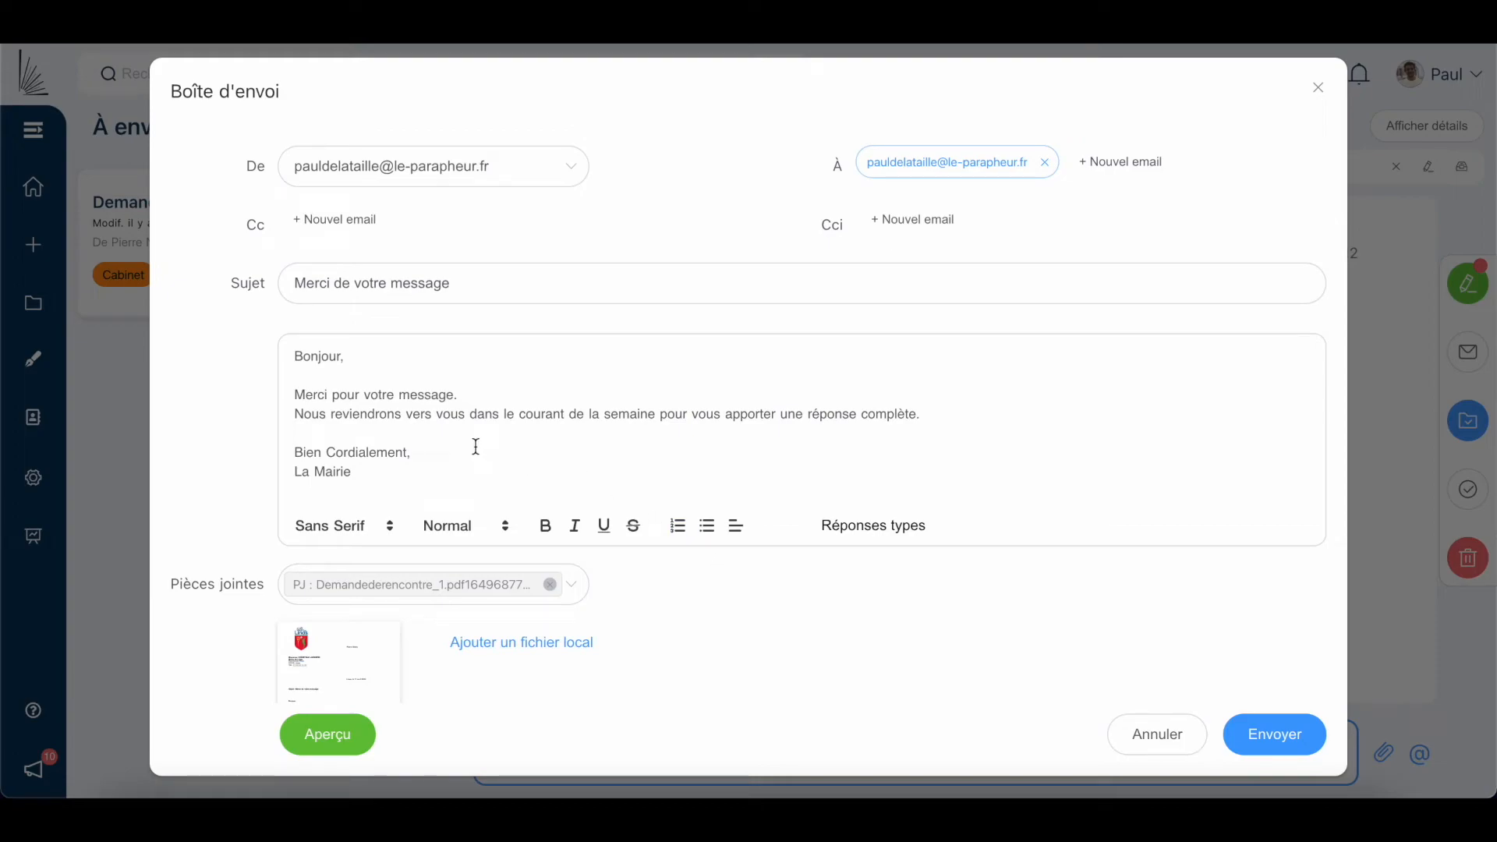
Replace the 'Nous reviendrons' line in the message and send the email with the signed PDF.
triple_click(485, 421)
type("Votre réponse en pièce-jointe.")
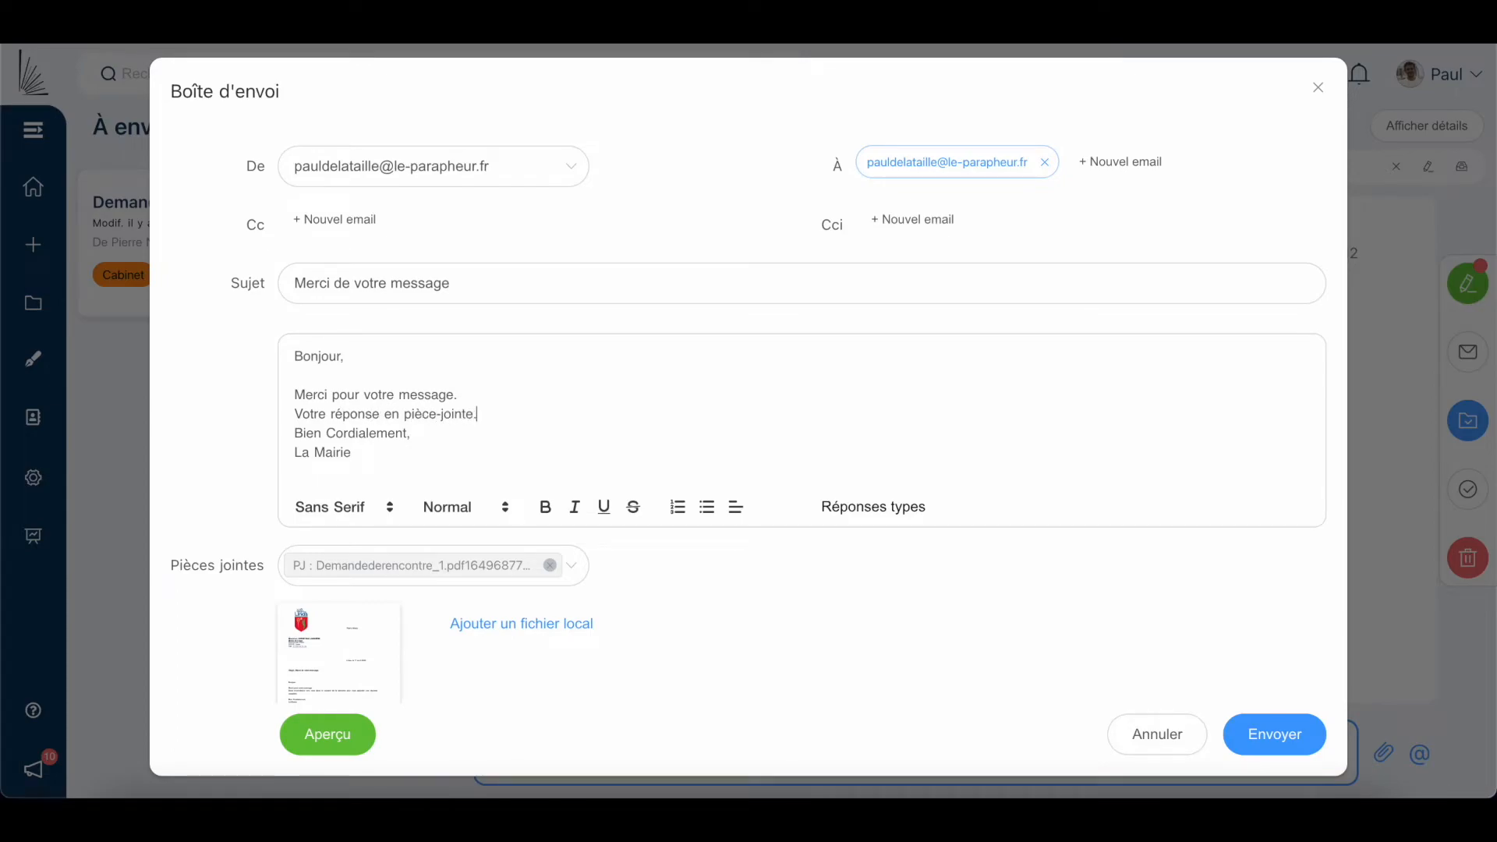
key("Return")
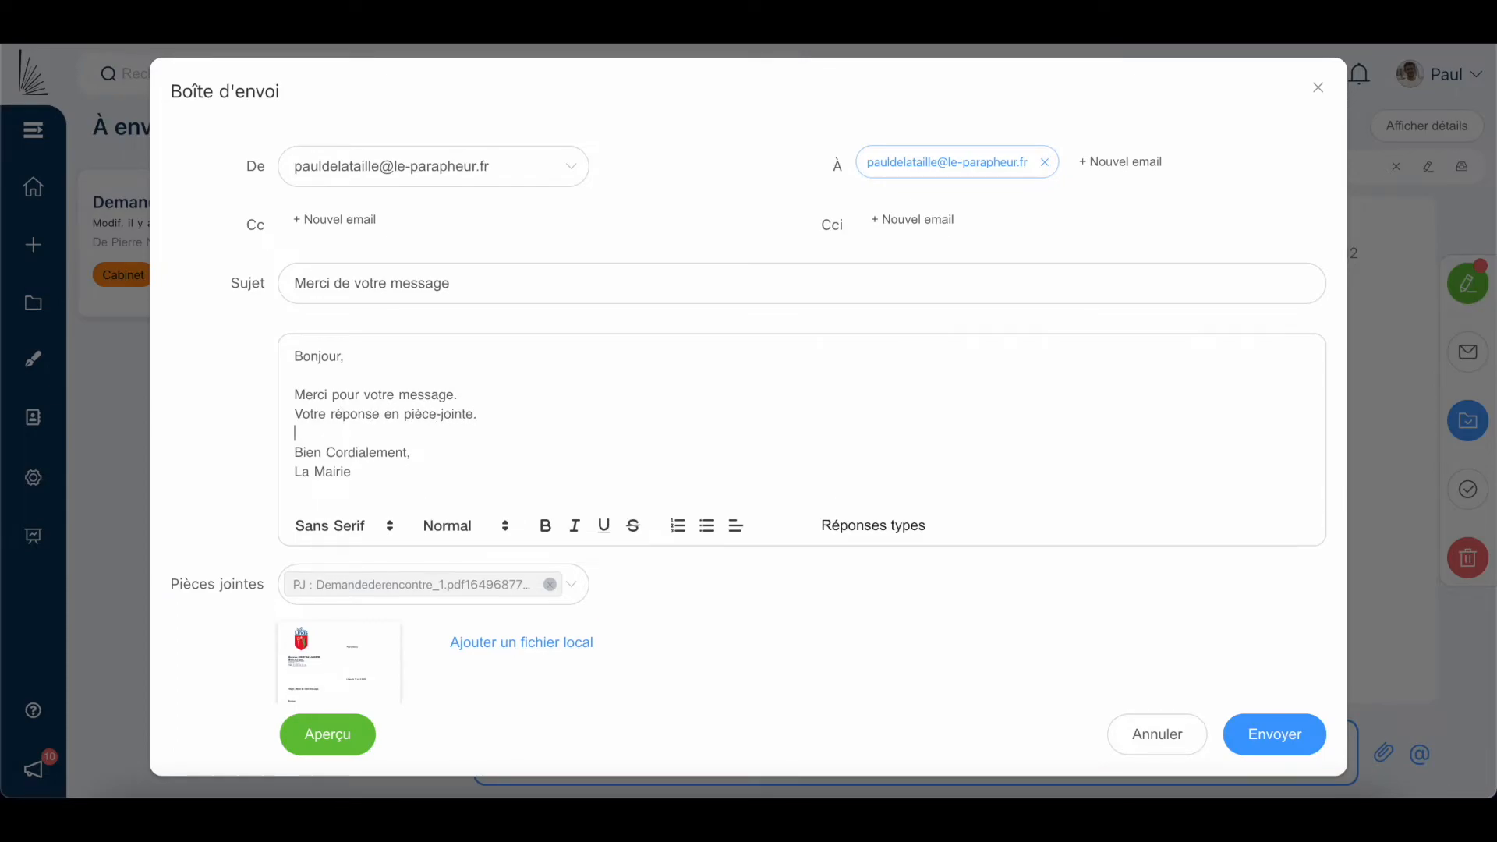
scroll(508, 502, "down", 2)
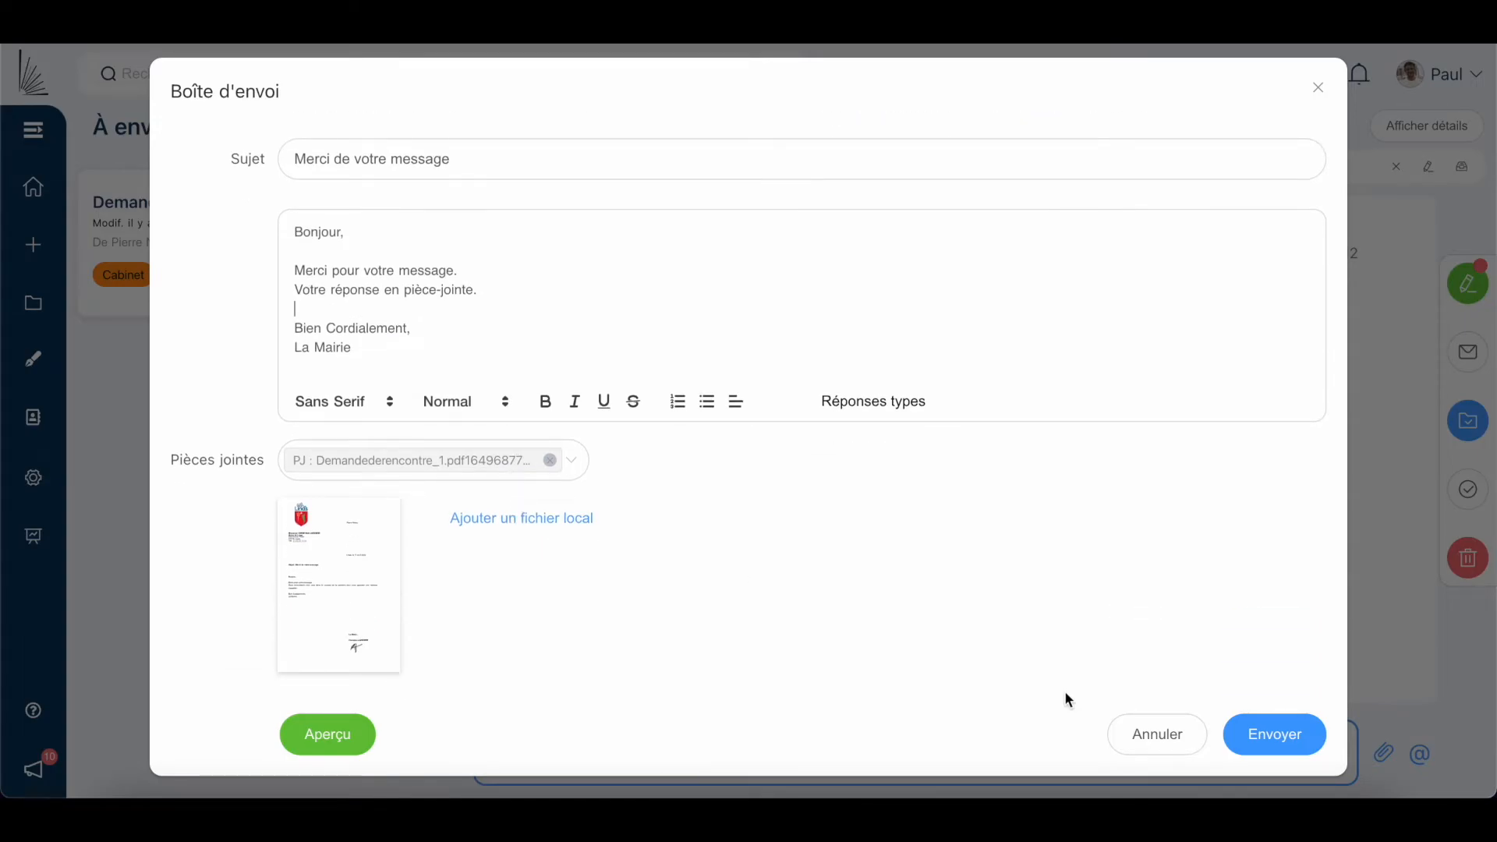
left_click(1269, 728)
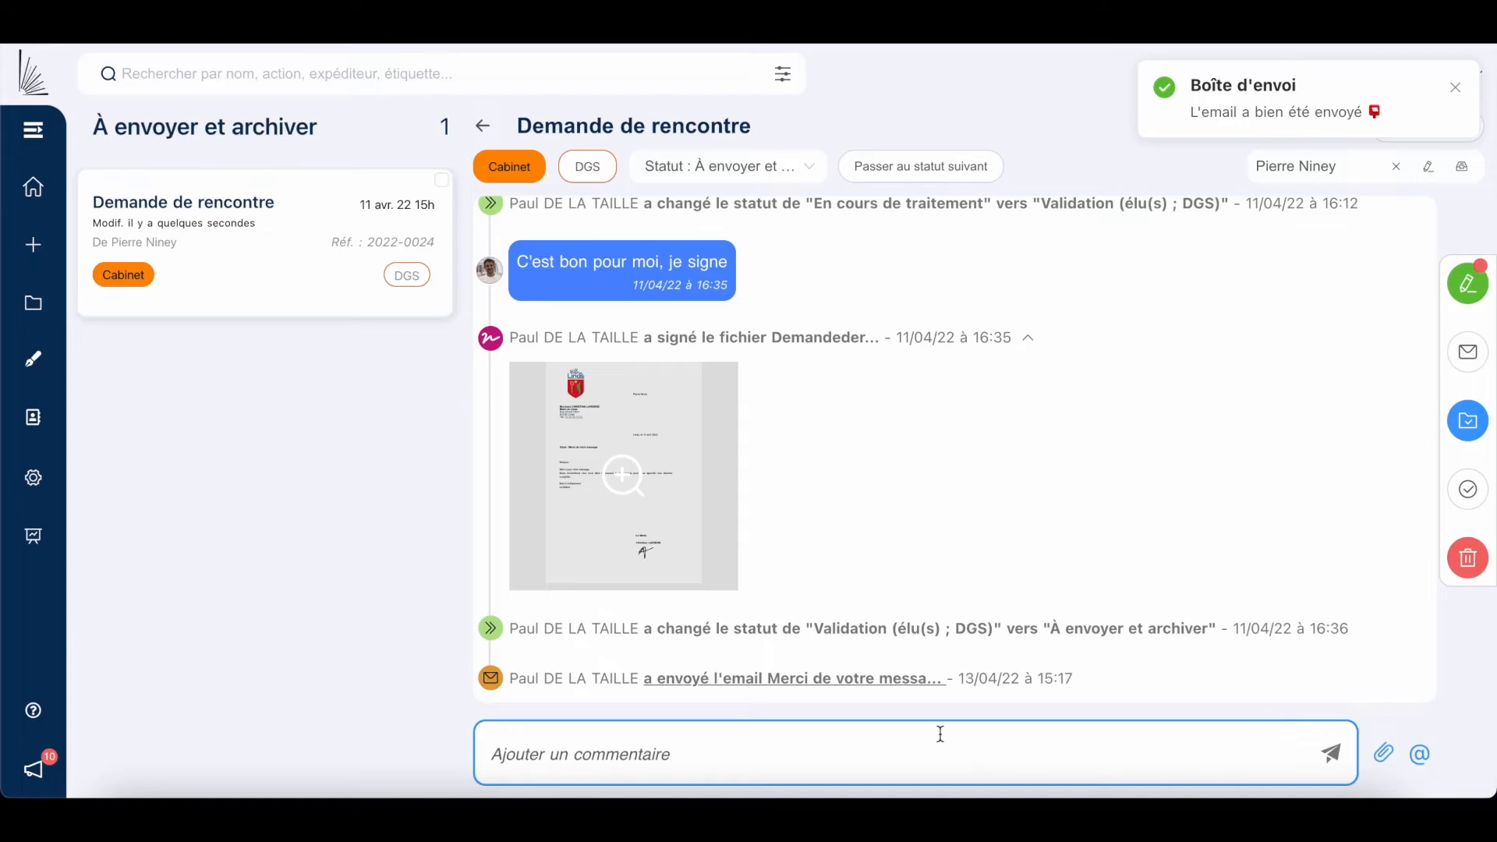
Preview the sent "Merci de votre message" email, then archive Demande de rencontre.
left_click(861, 685)
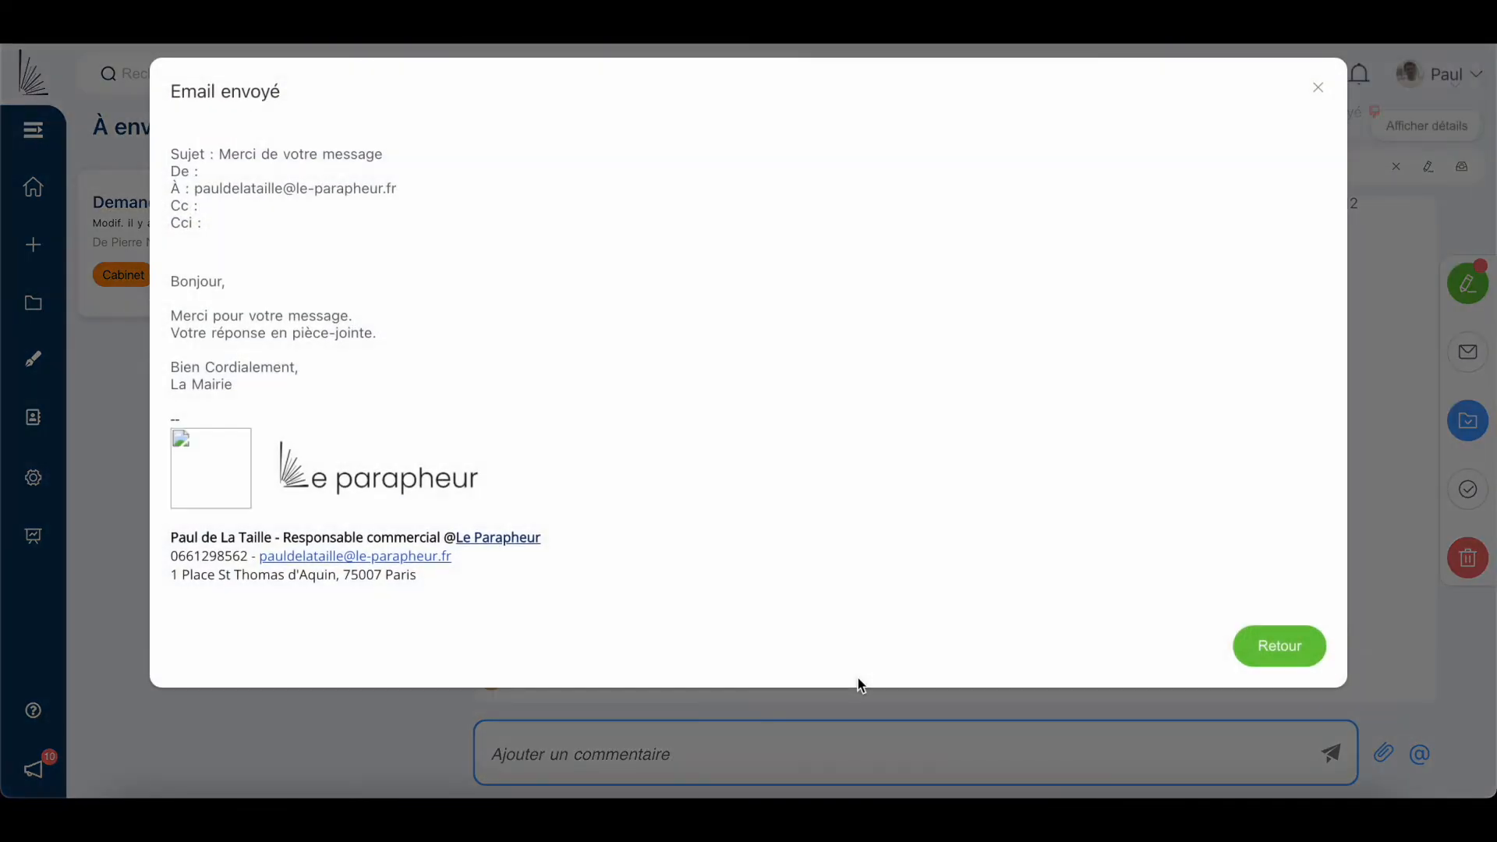
left_click(1269, 657)
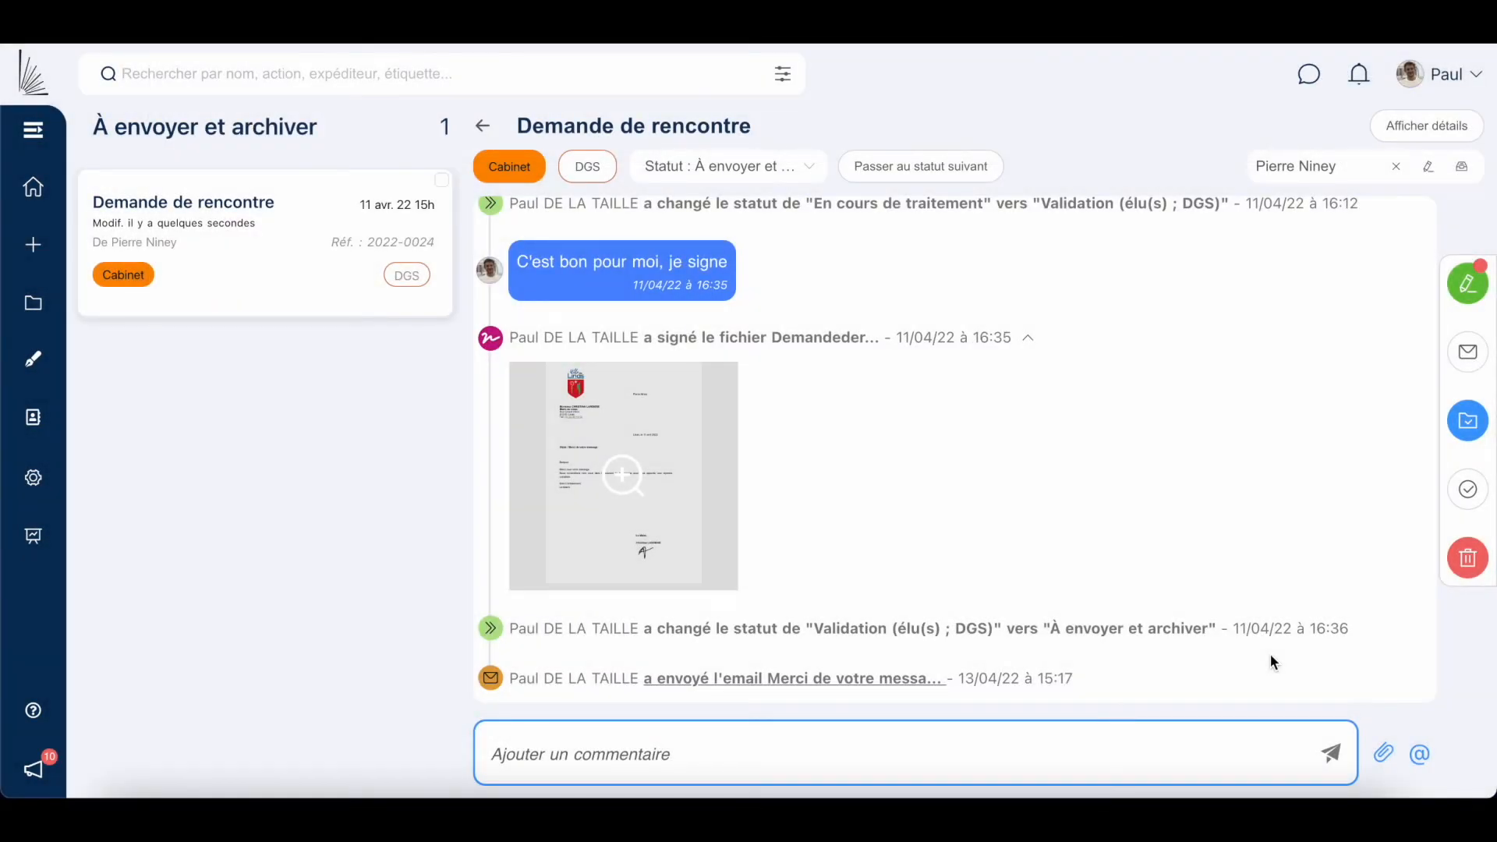
left_click(1468, 423)
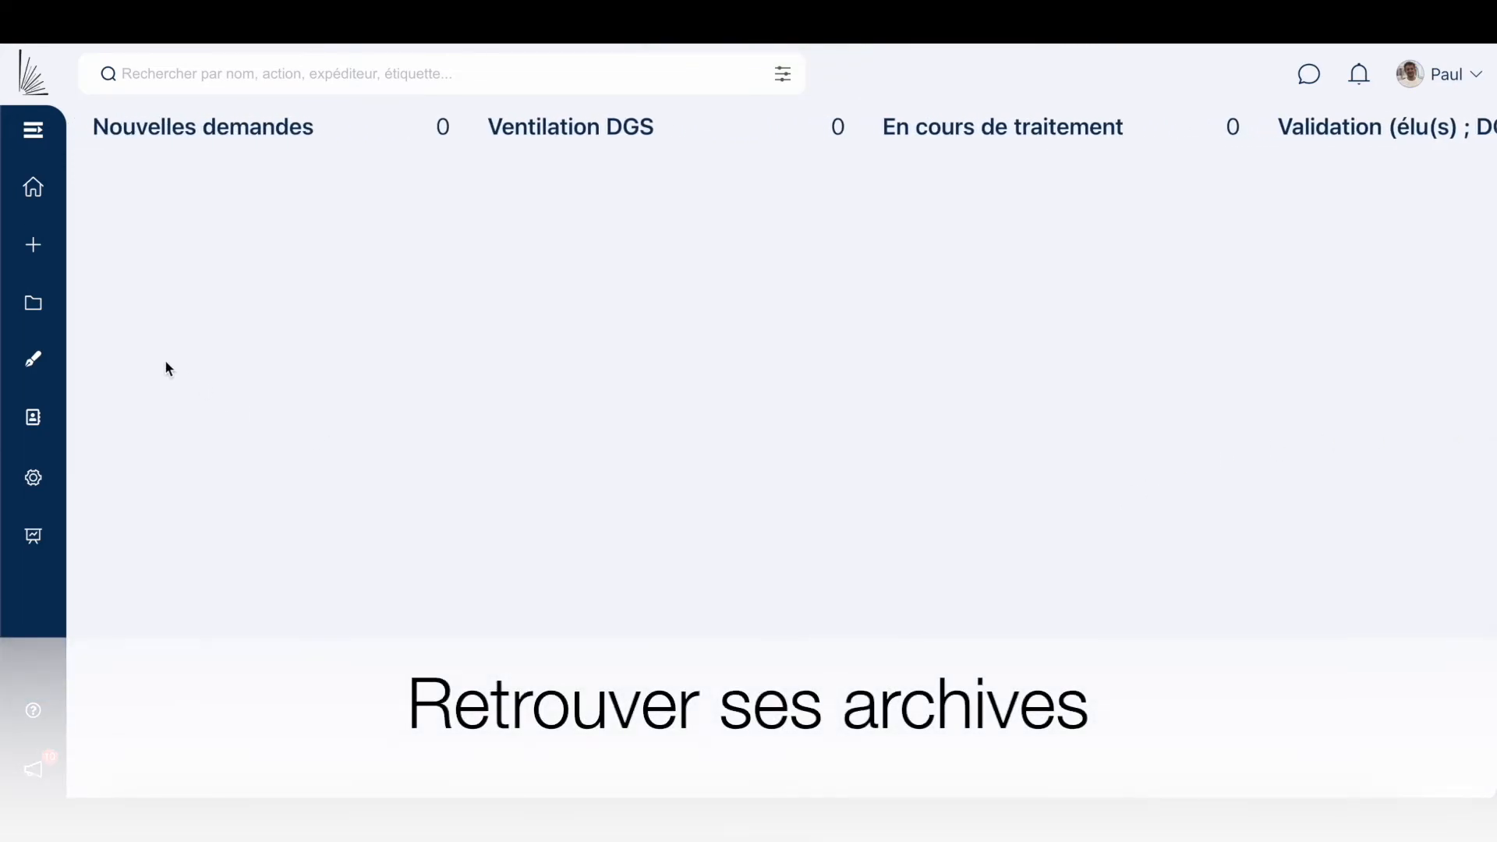
left_click(52, 308)
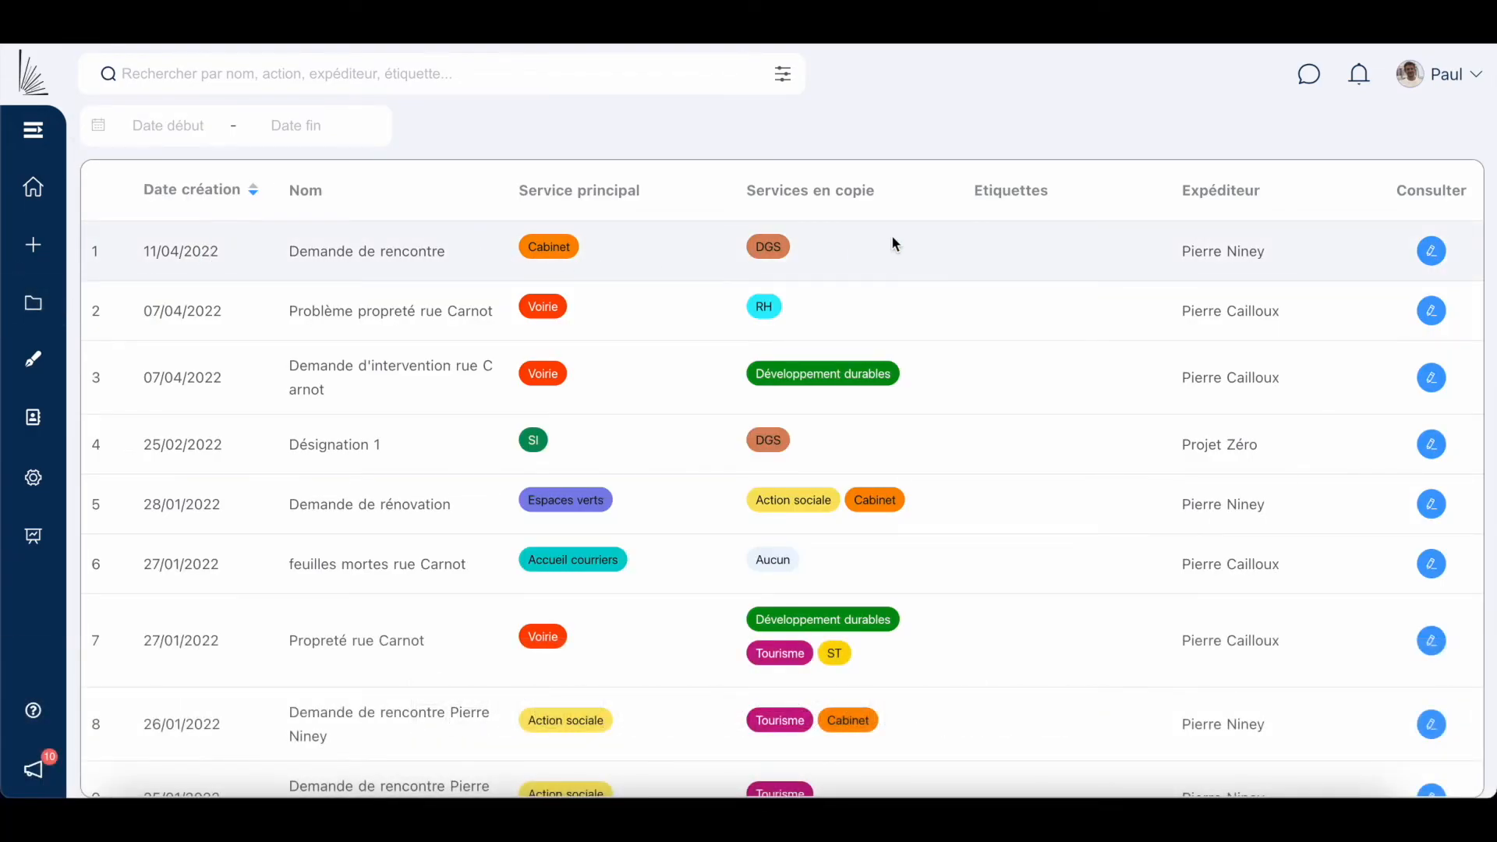
left_click(1432, 252)
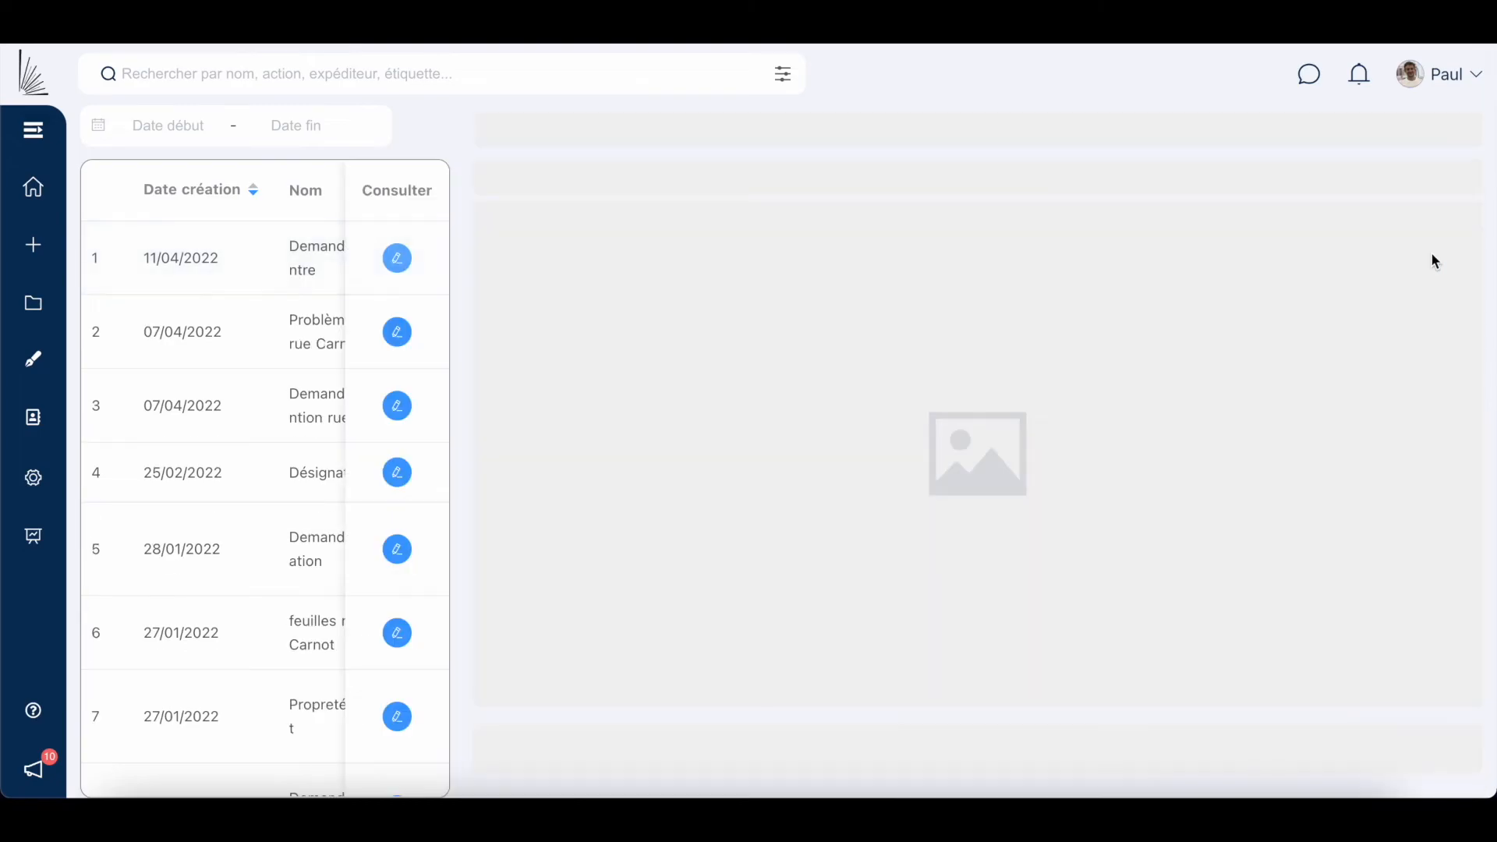
scroll(1007, 439, "down", 10)
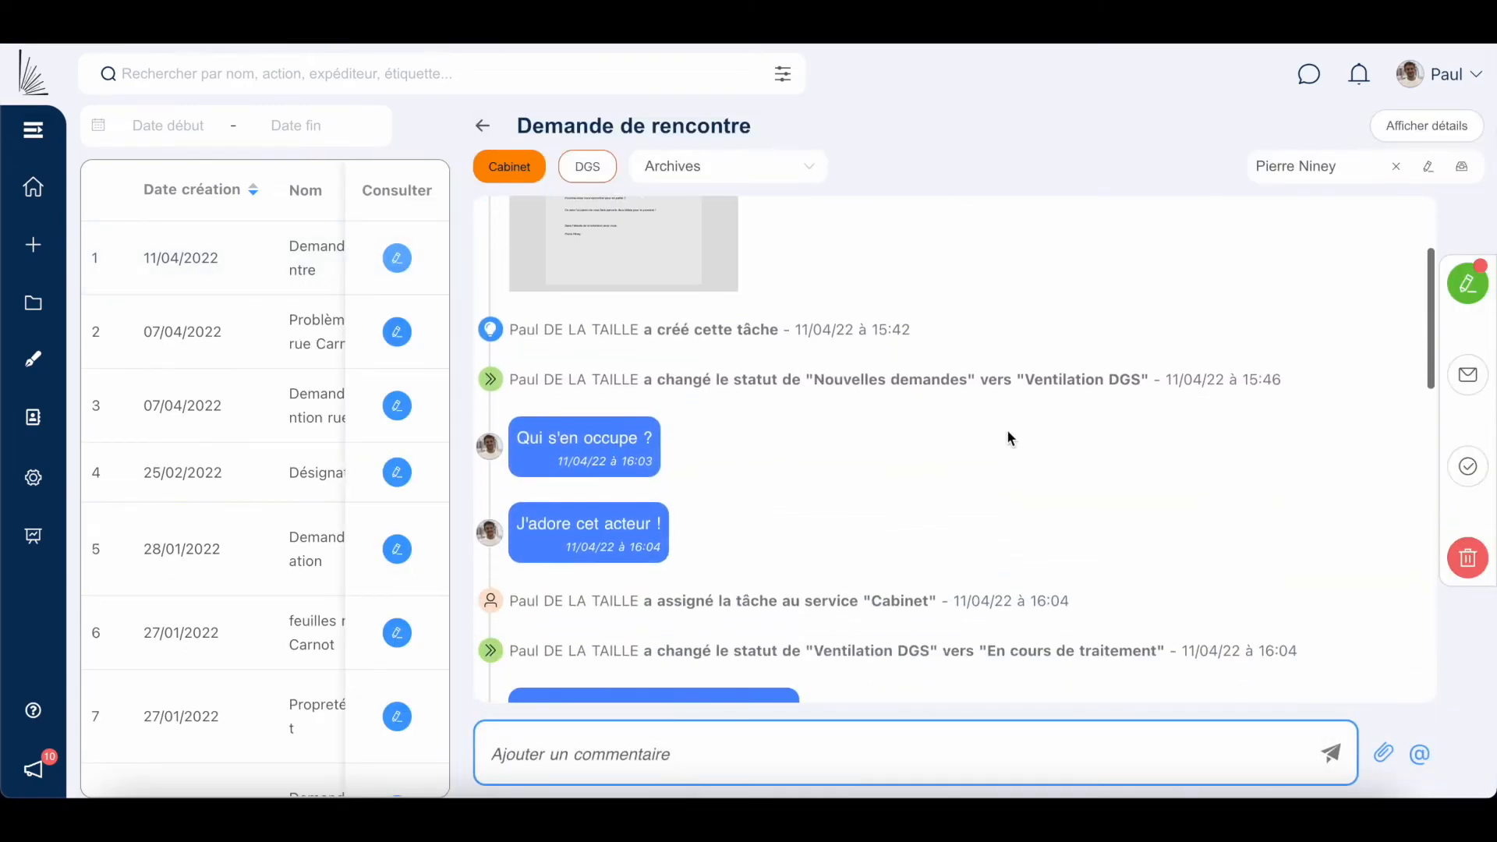
scroll(1006, 431, "down", 10)
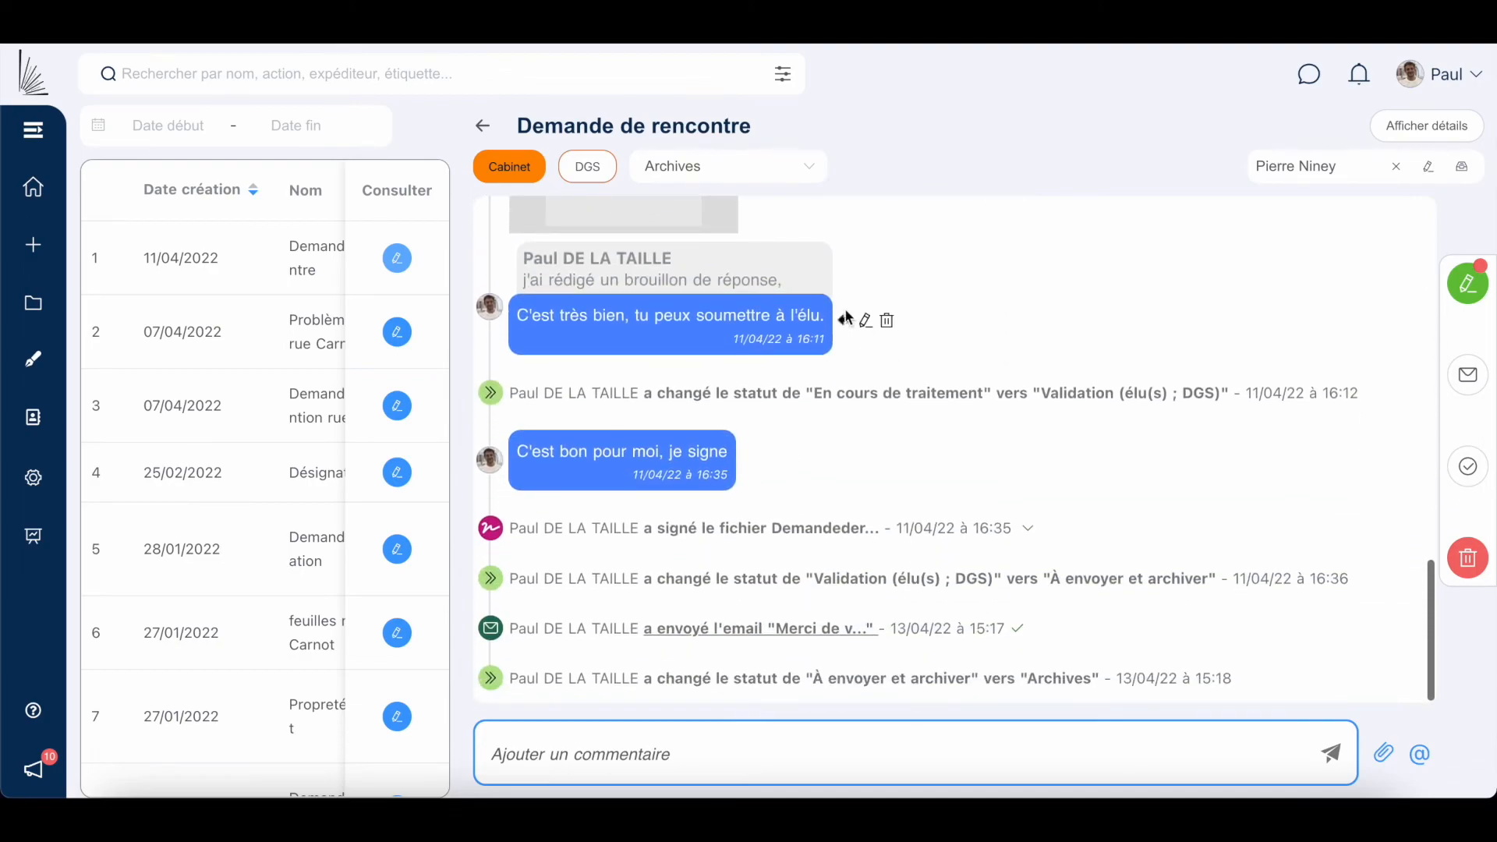
left_click(792, 175)
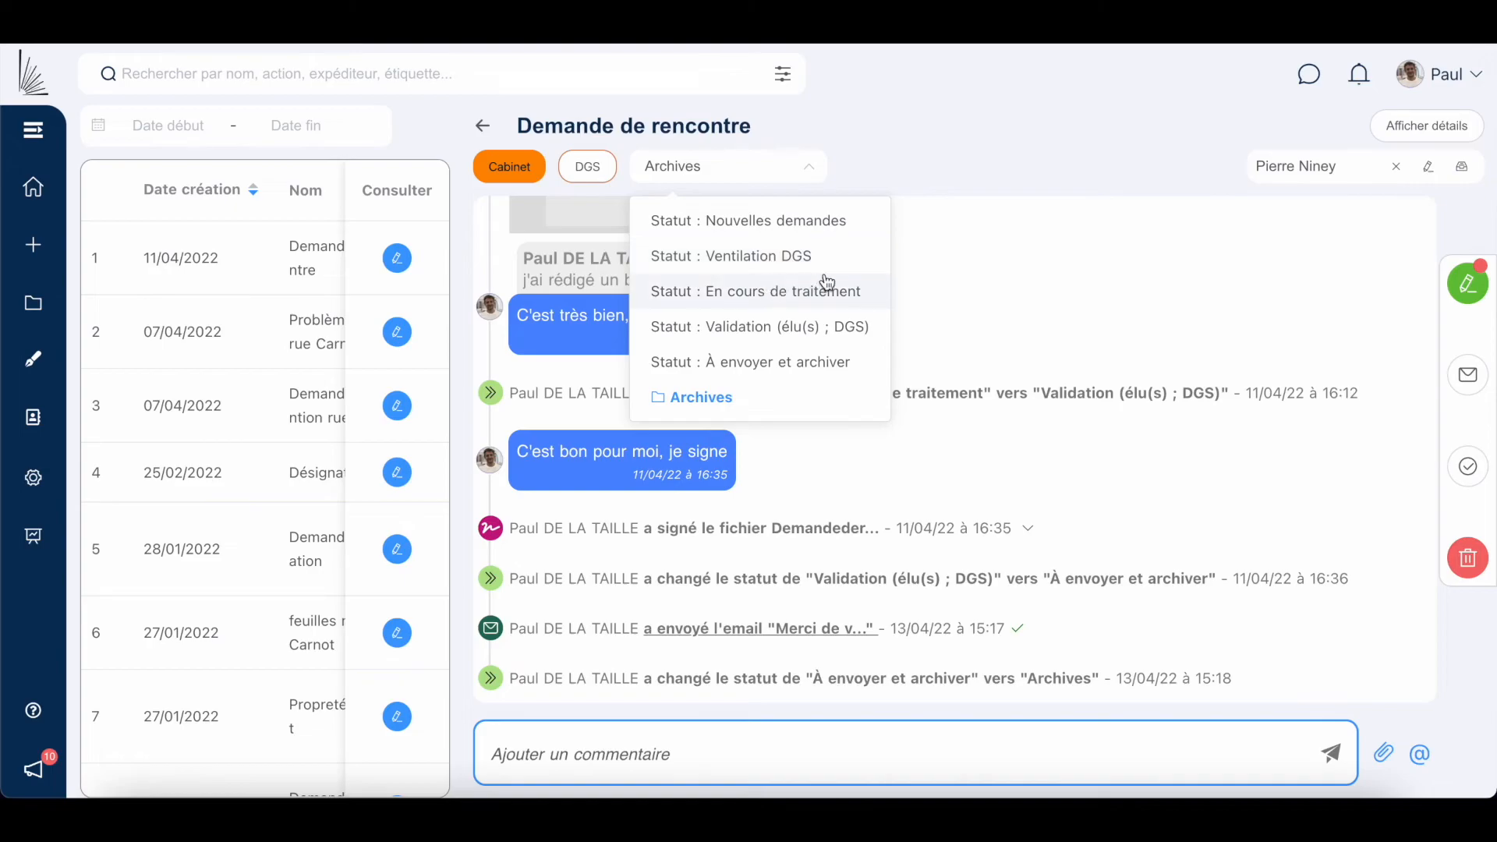
left_click(947, 287)
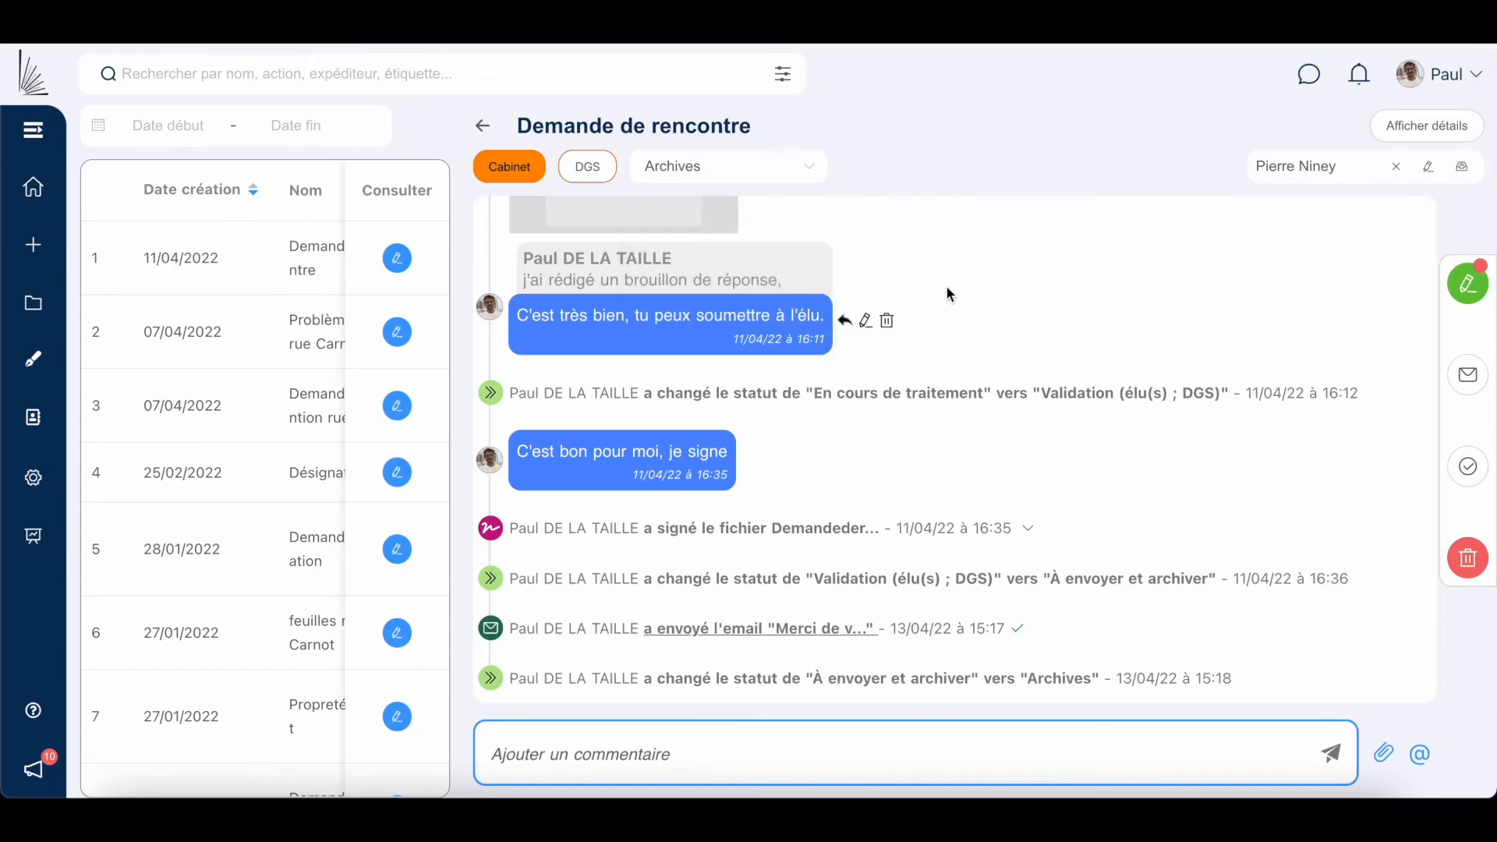
left_click(485, 126)
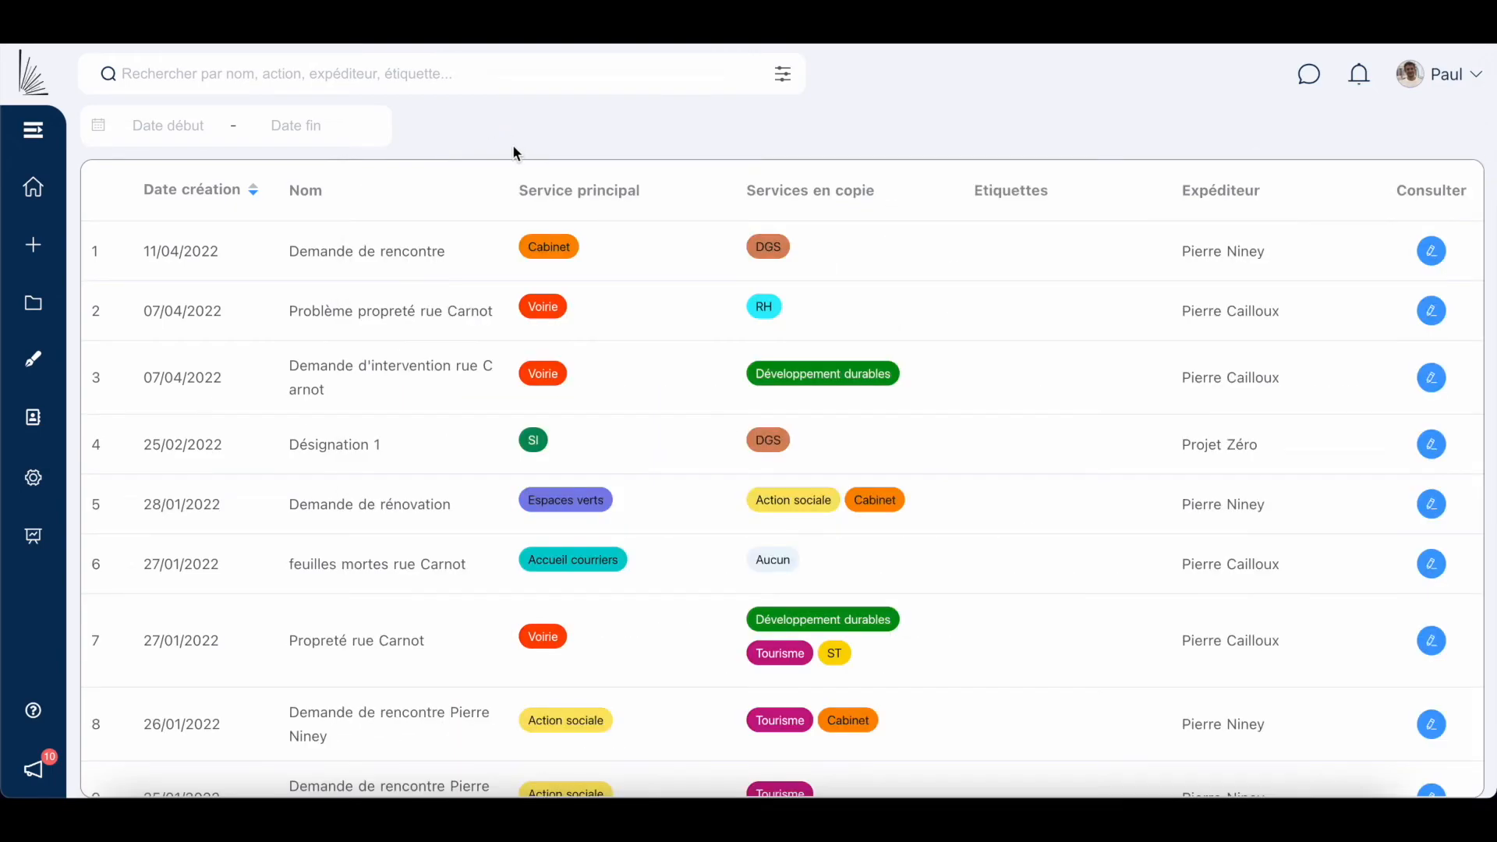
left_click(326, 67)
type("rencontre")
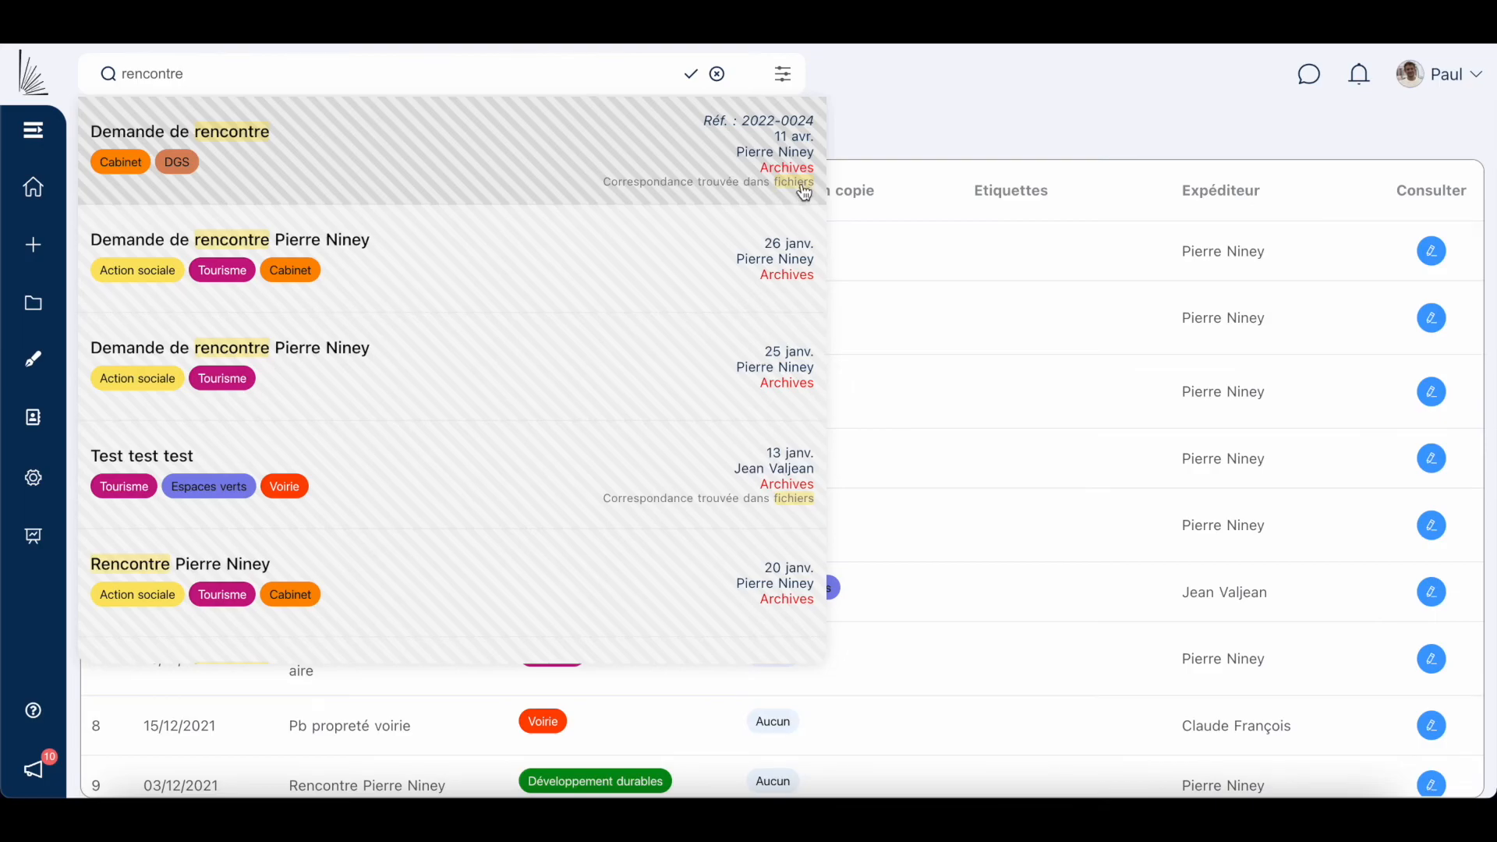
left_click(716, 251)
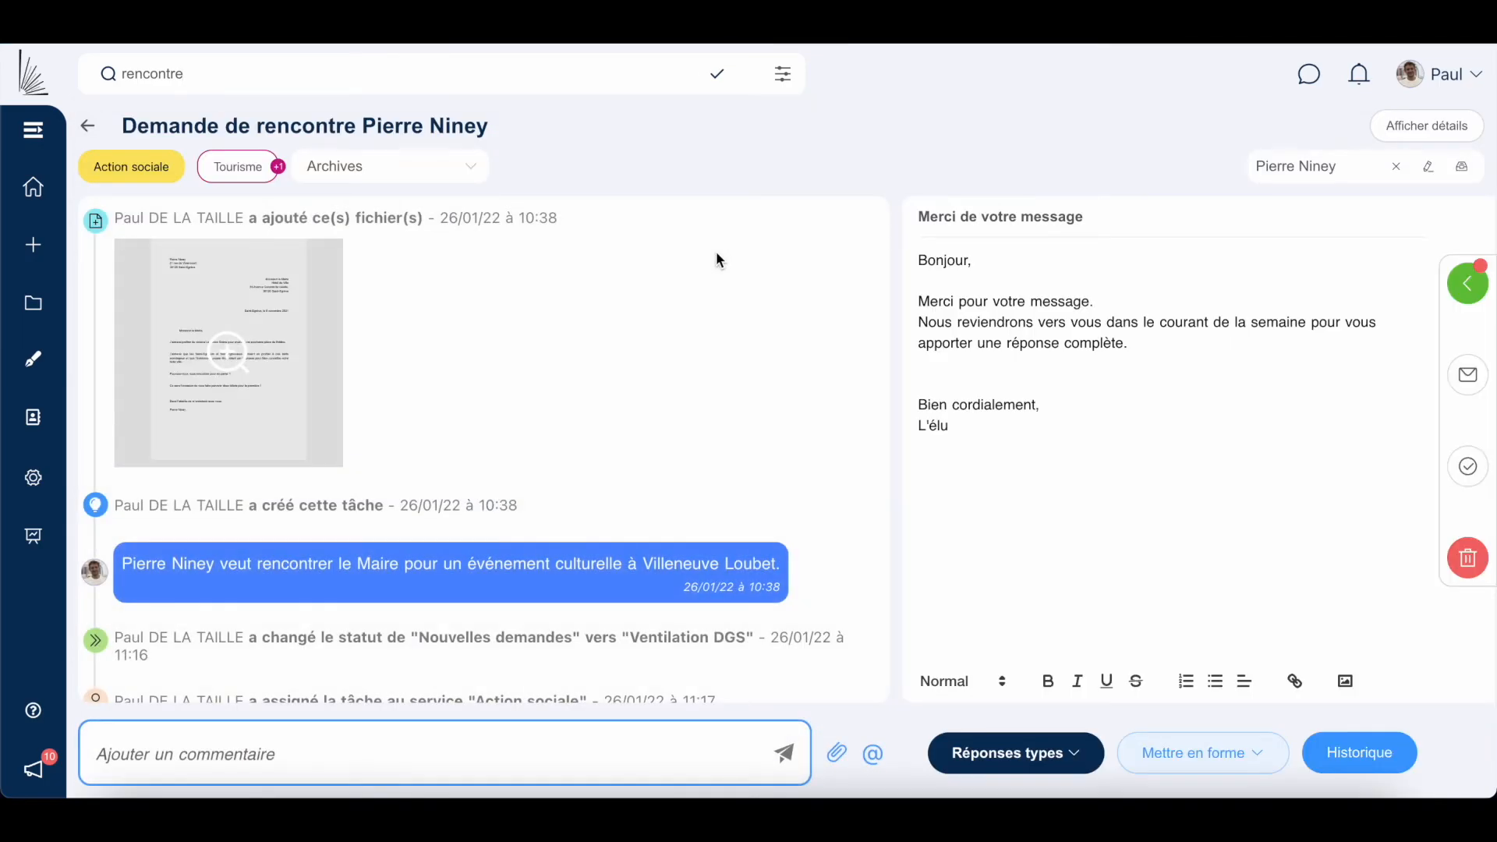
left_click(33, 90)
left_click(714, 74)
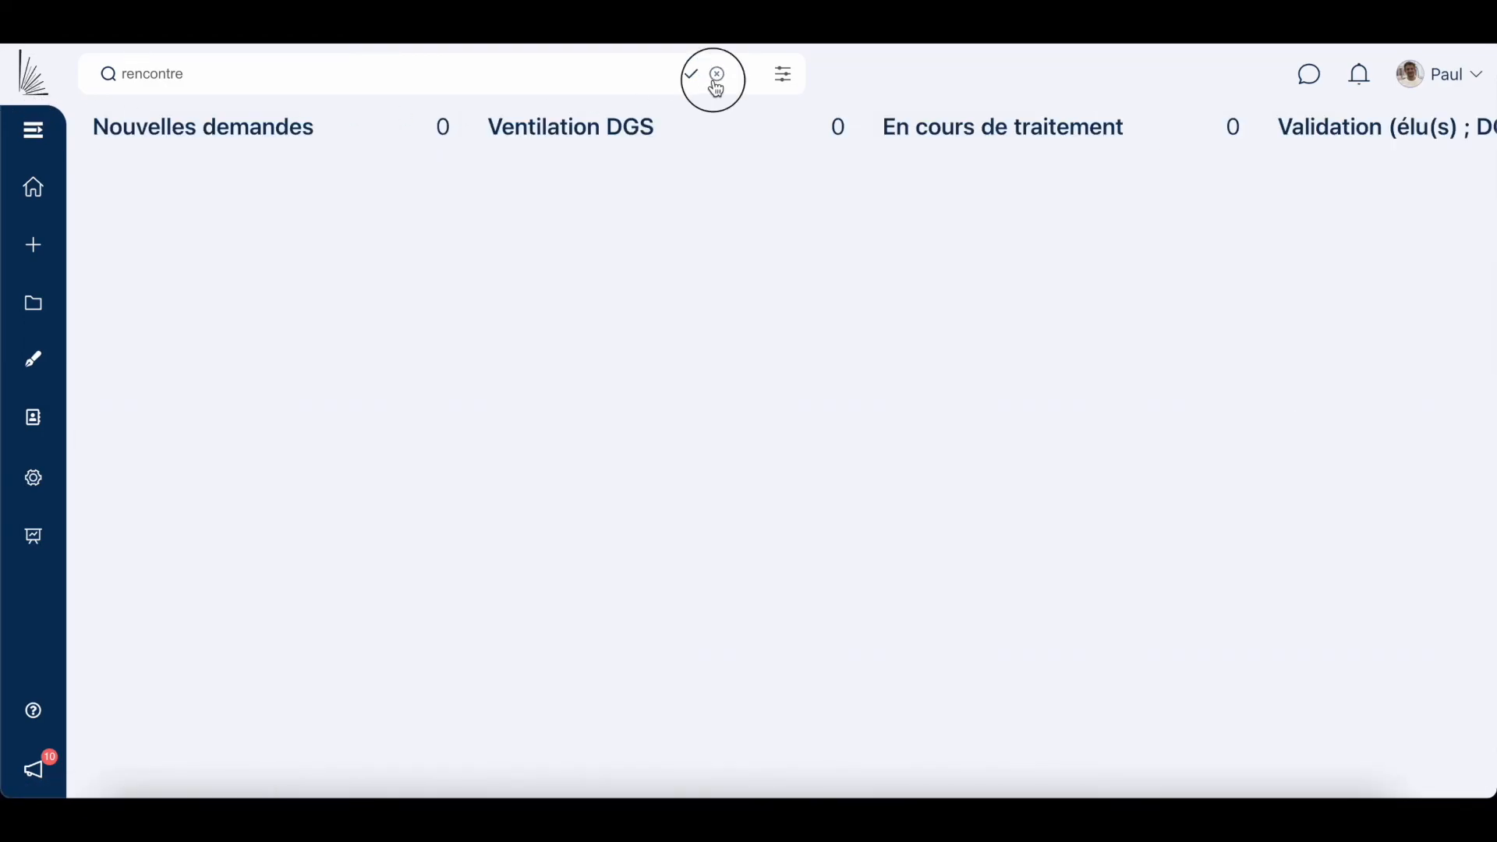
left_click(35, 538)
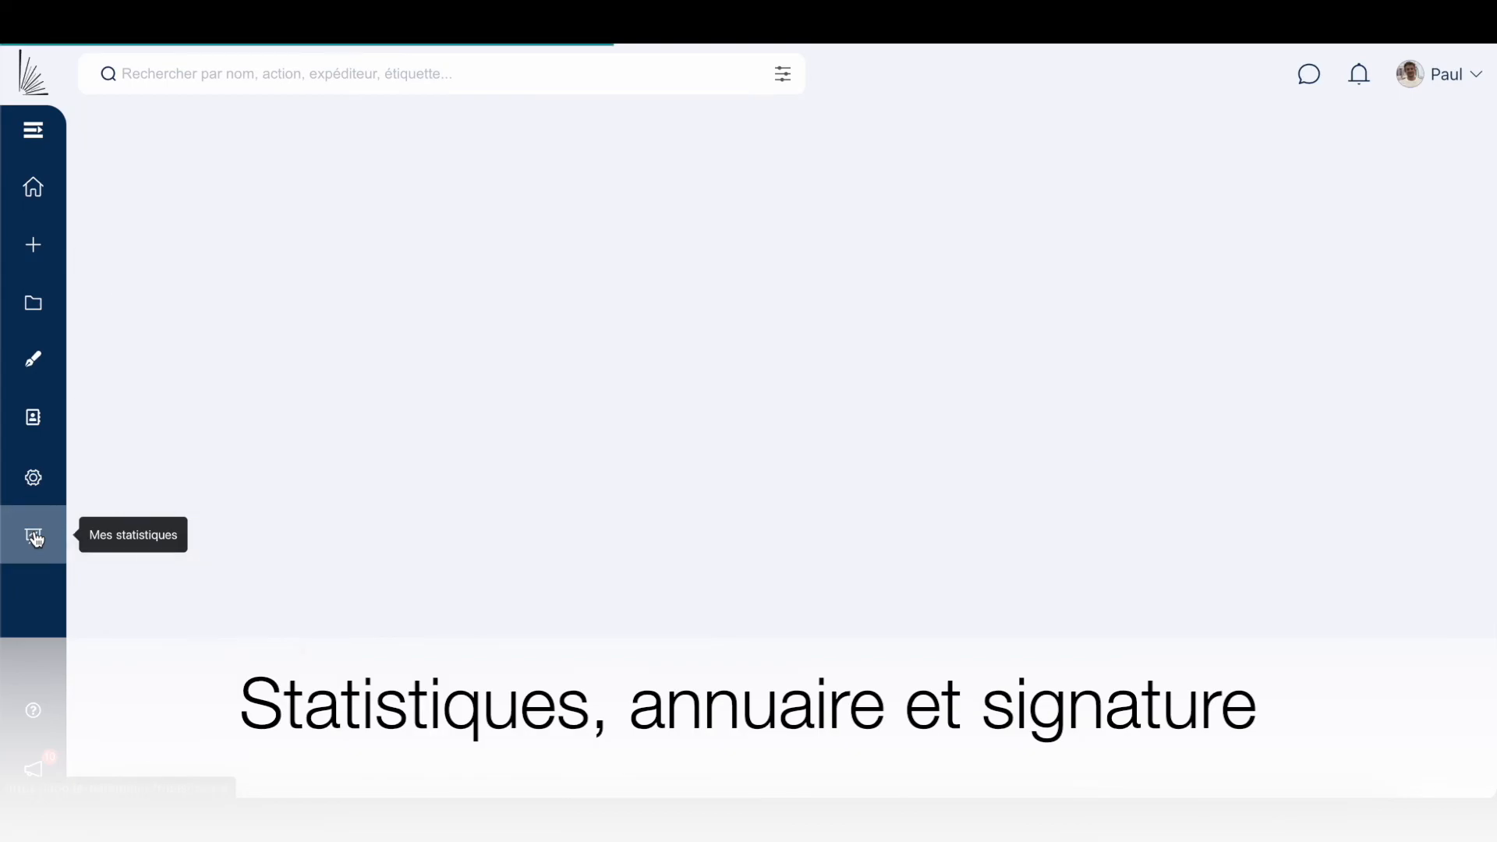
scroll(434, 429, "down", 6)
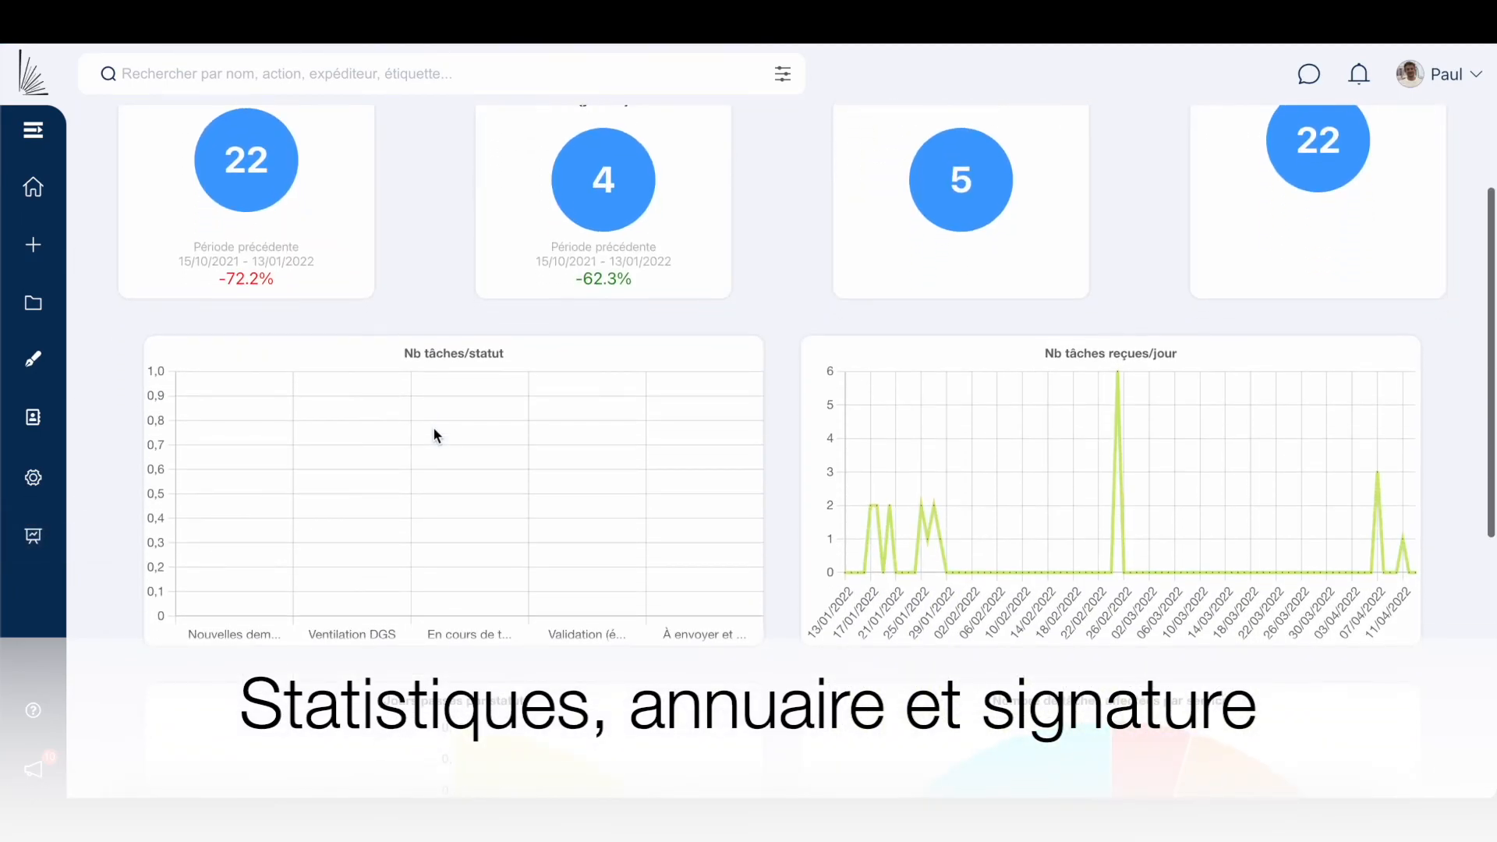
scroll(436, 435, "down", 2)
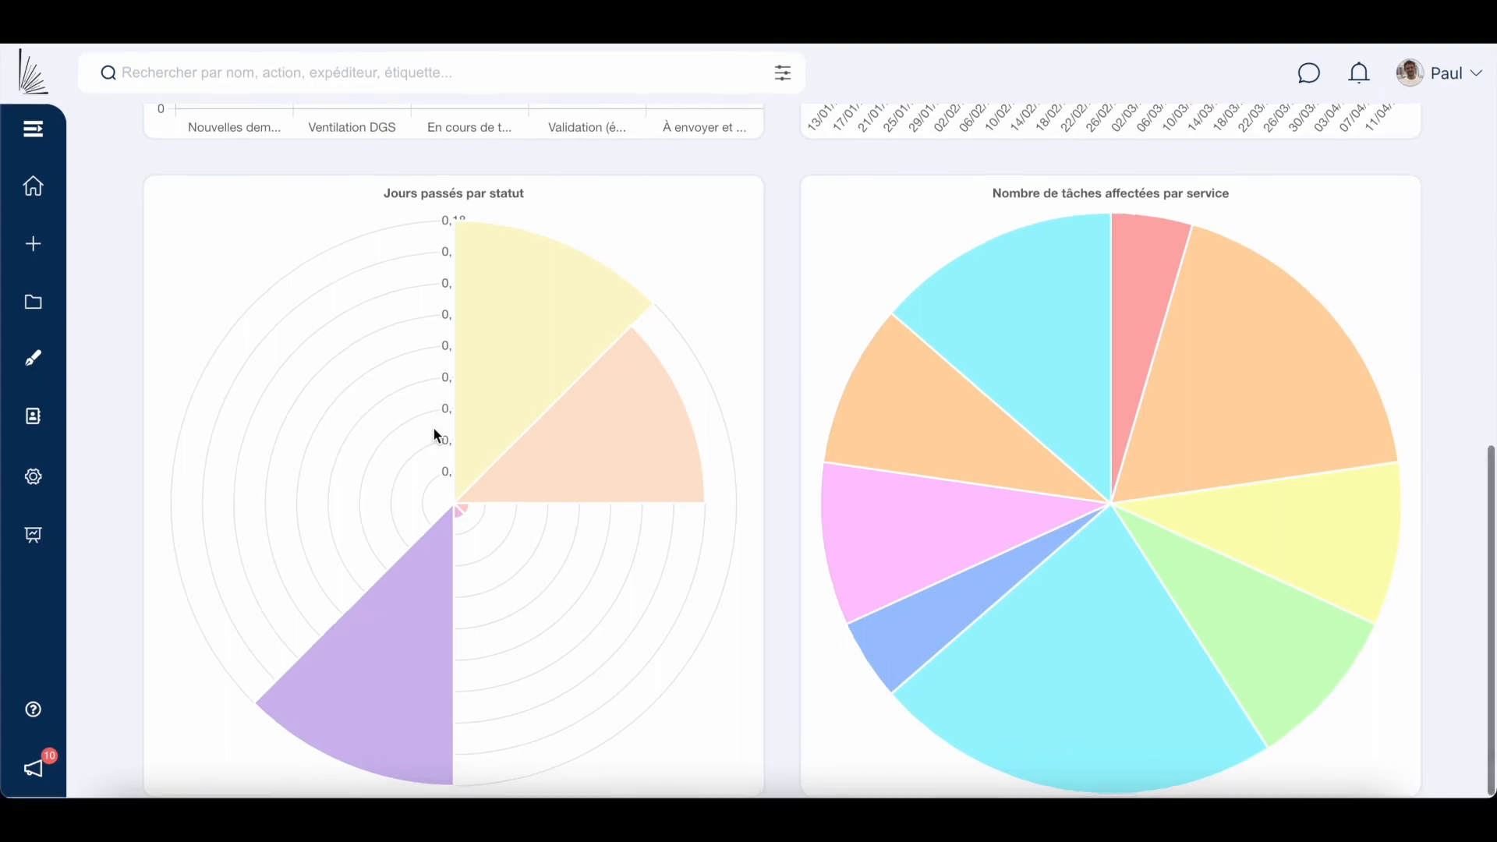
scroll(437, 435, "up", 6)
scroll(434, 435, "up", 3)
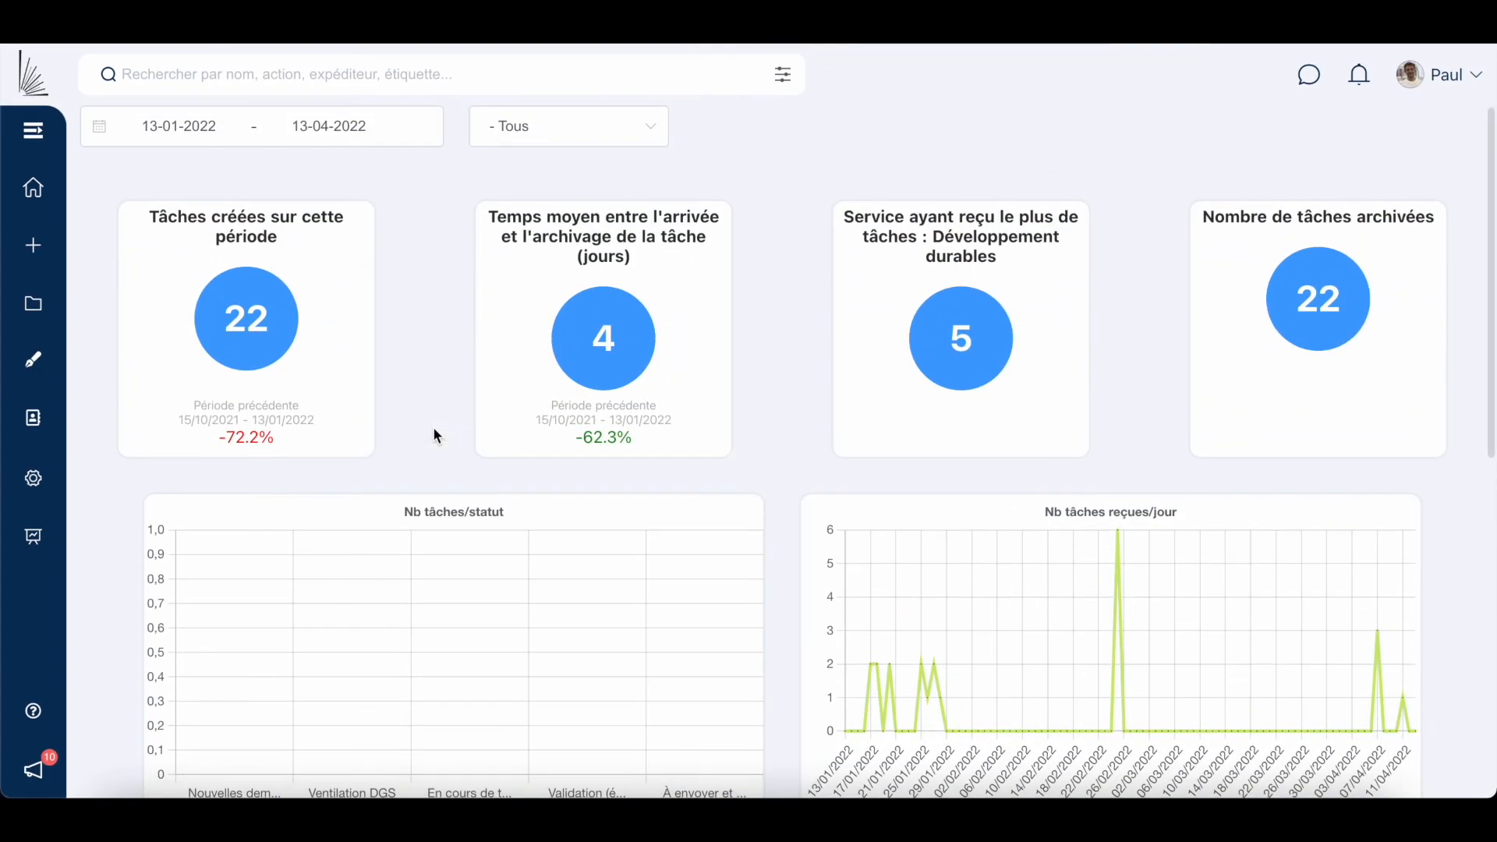
left_click(35, 420)
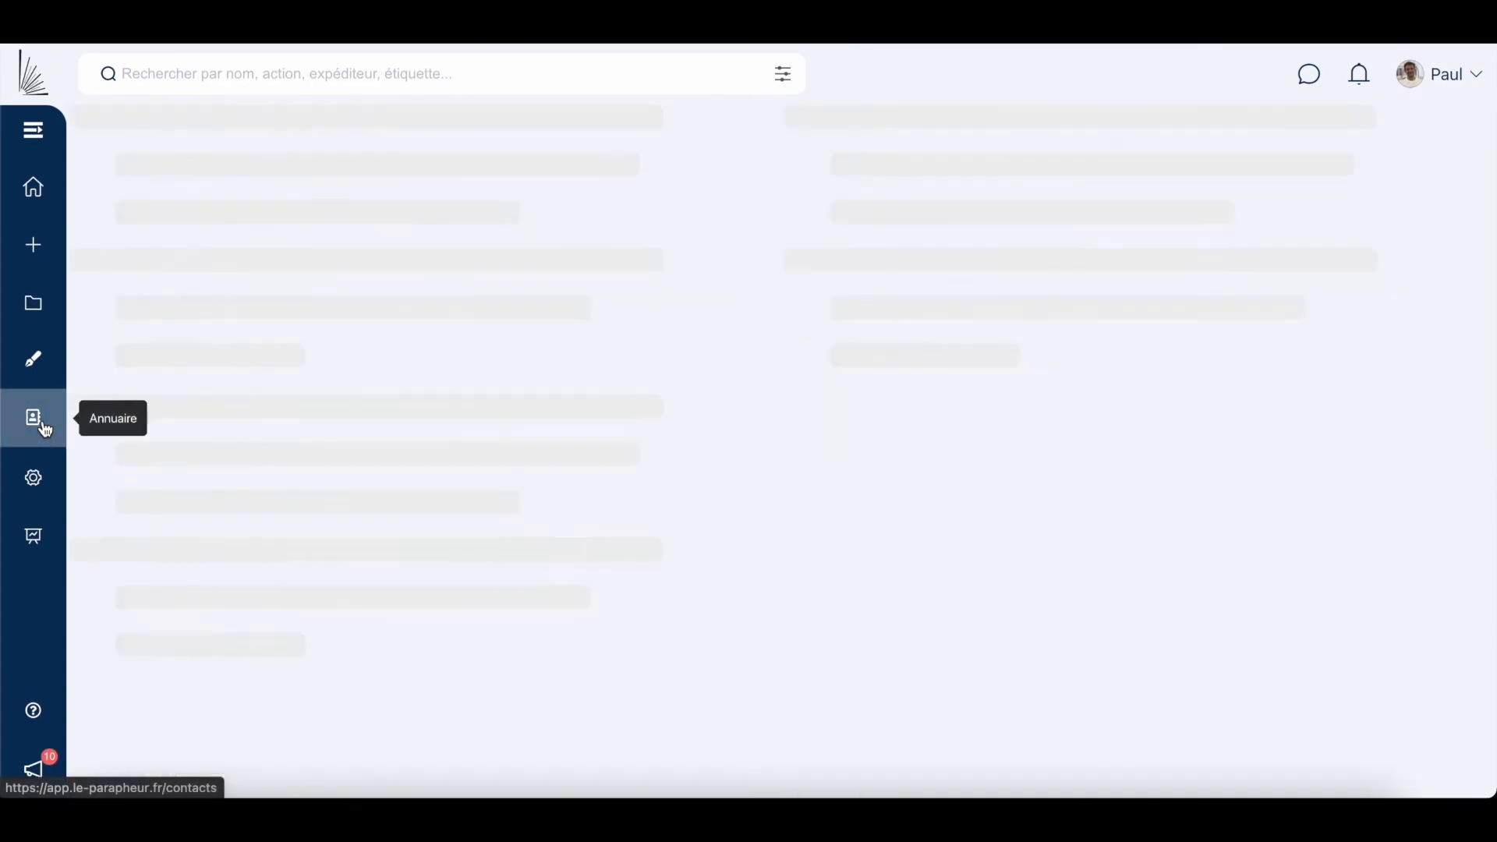
scroll(248, 448, "down", 2)
scroll(248, 451, "down", 2)
scroll(247, 451, "up", 4)
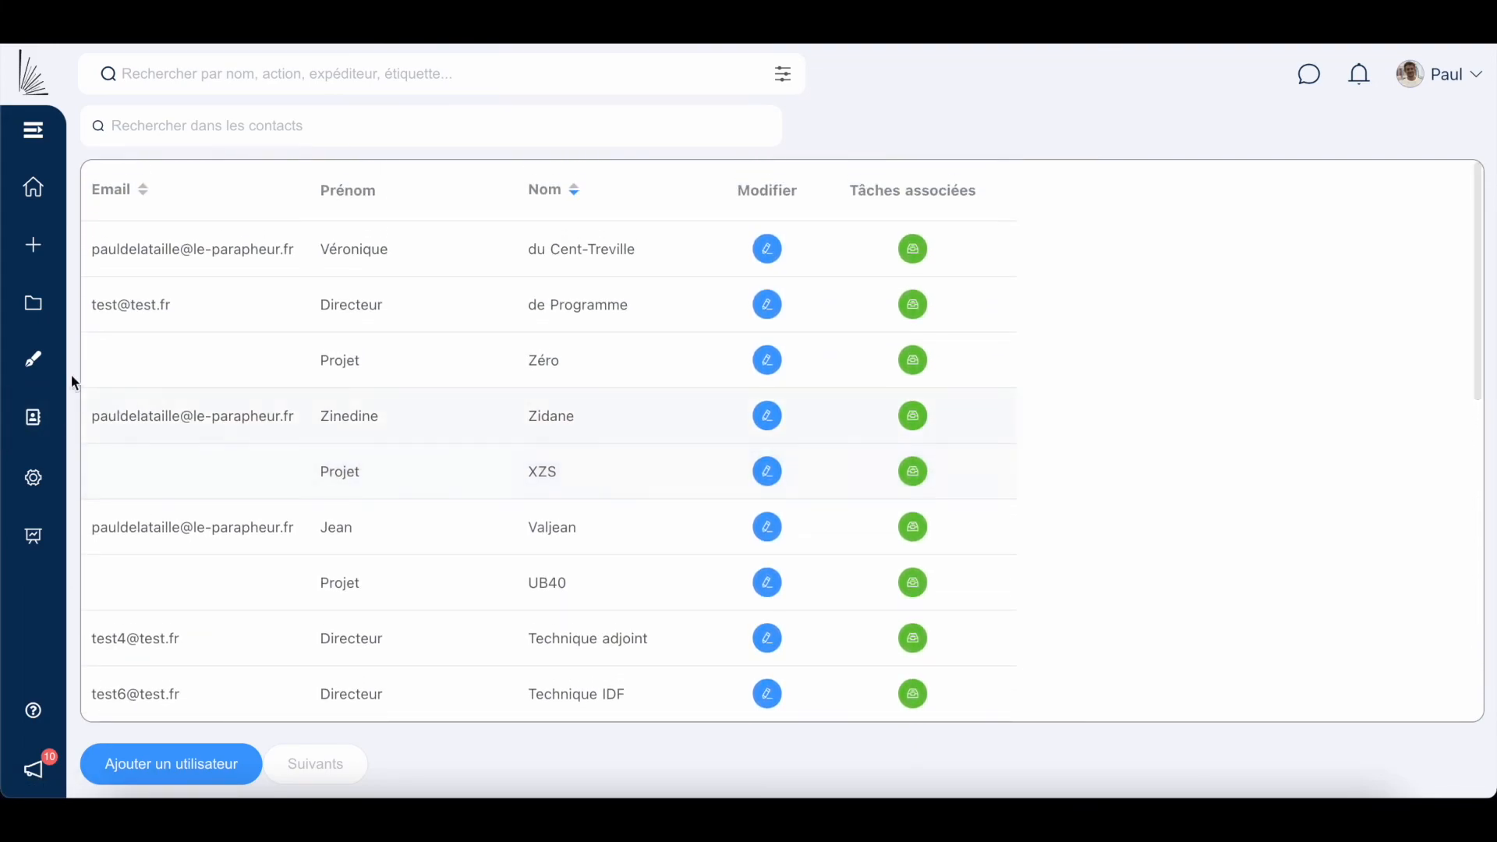
left_click(45, 365)
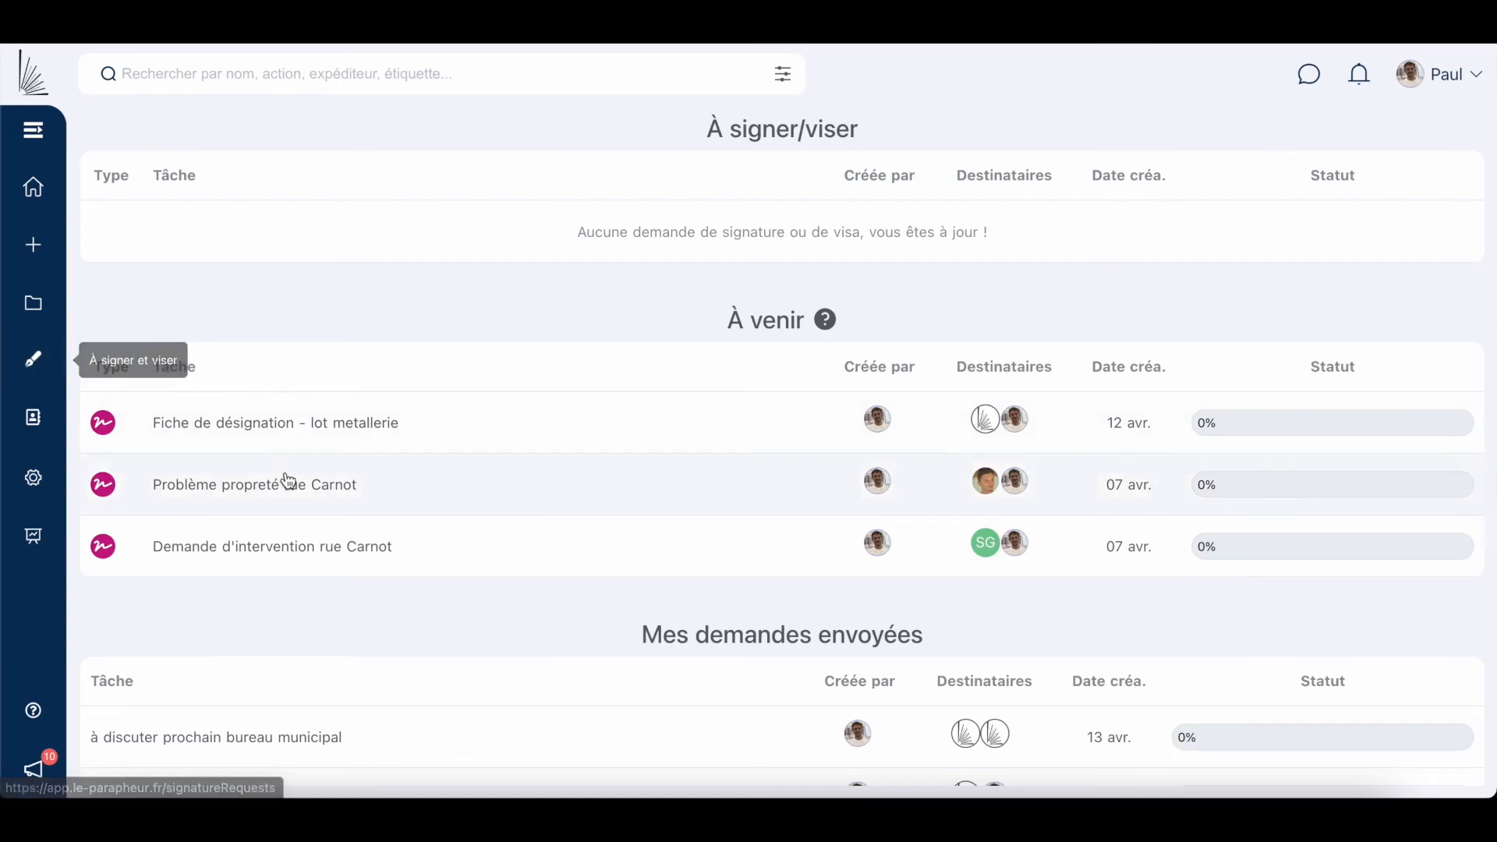
scroll(290, 479, "down", 2)
scroll(289, 480, "up", 2)
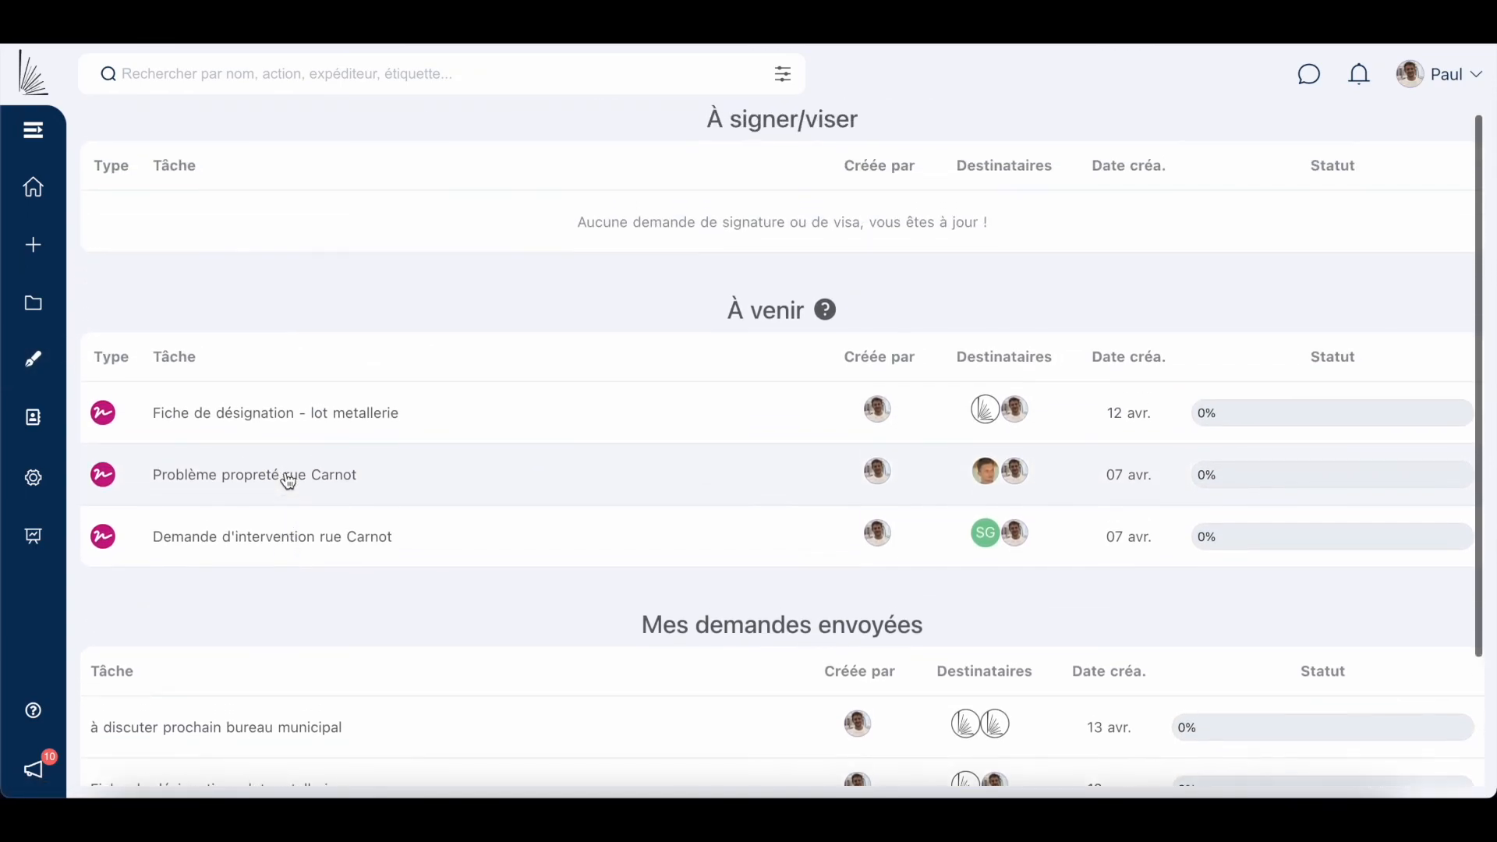
left_click(45, 104)
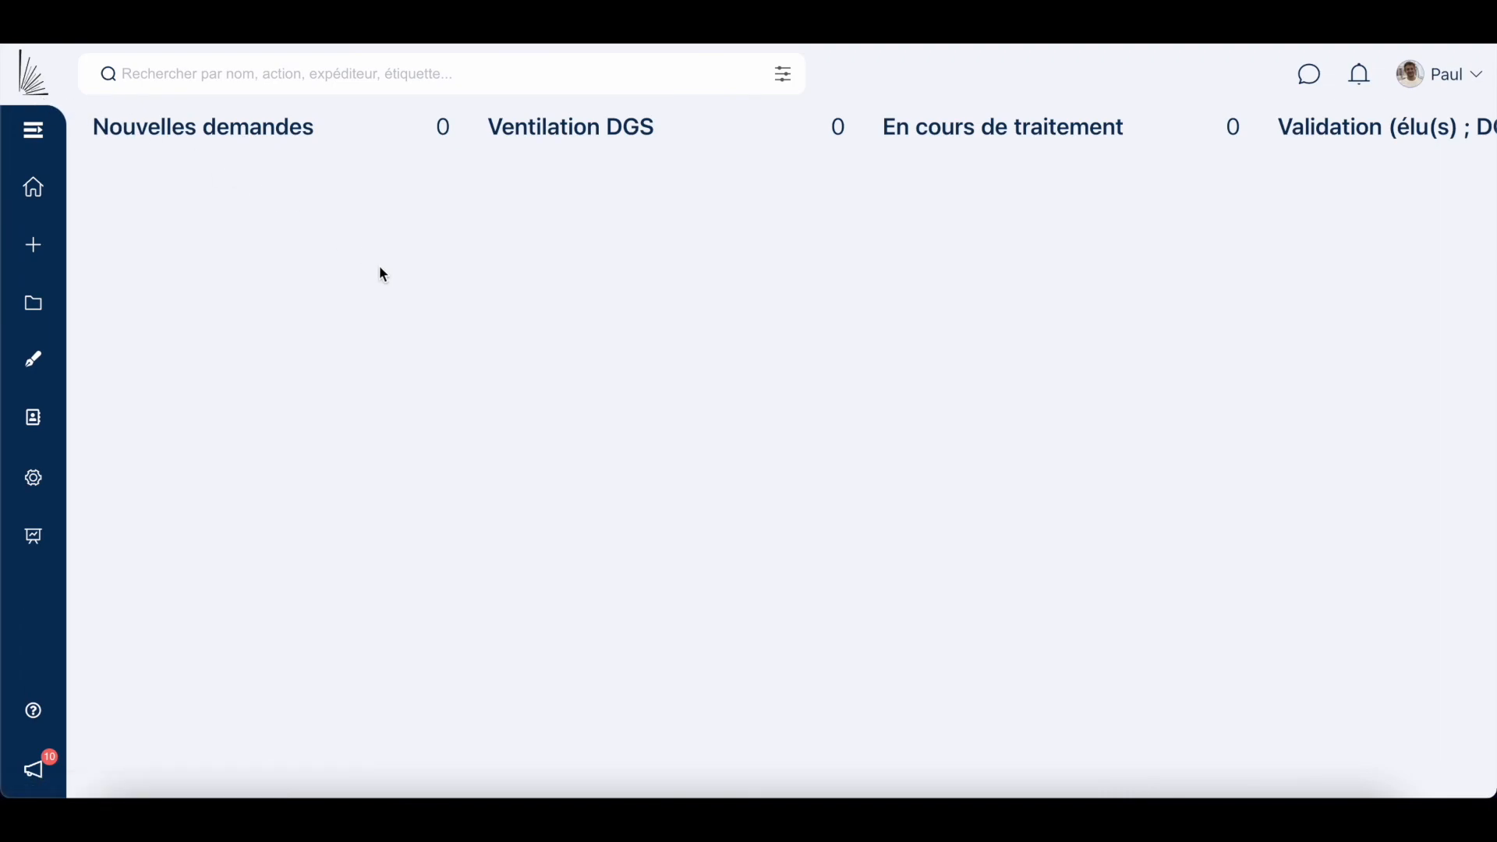
left_click(1445, 74)
left_click(1427, 120)
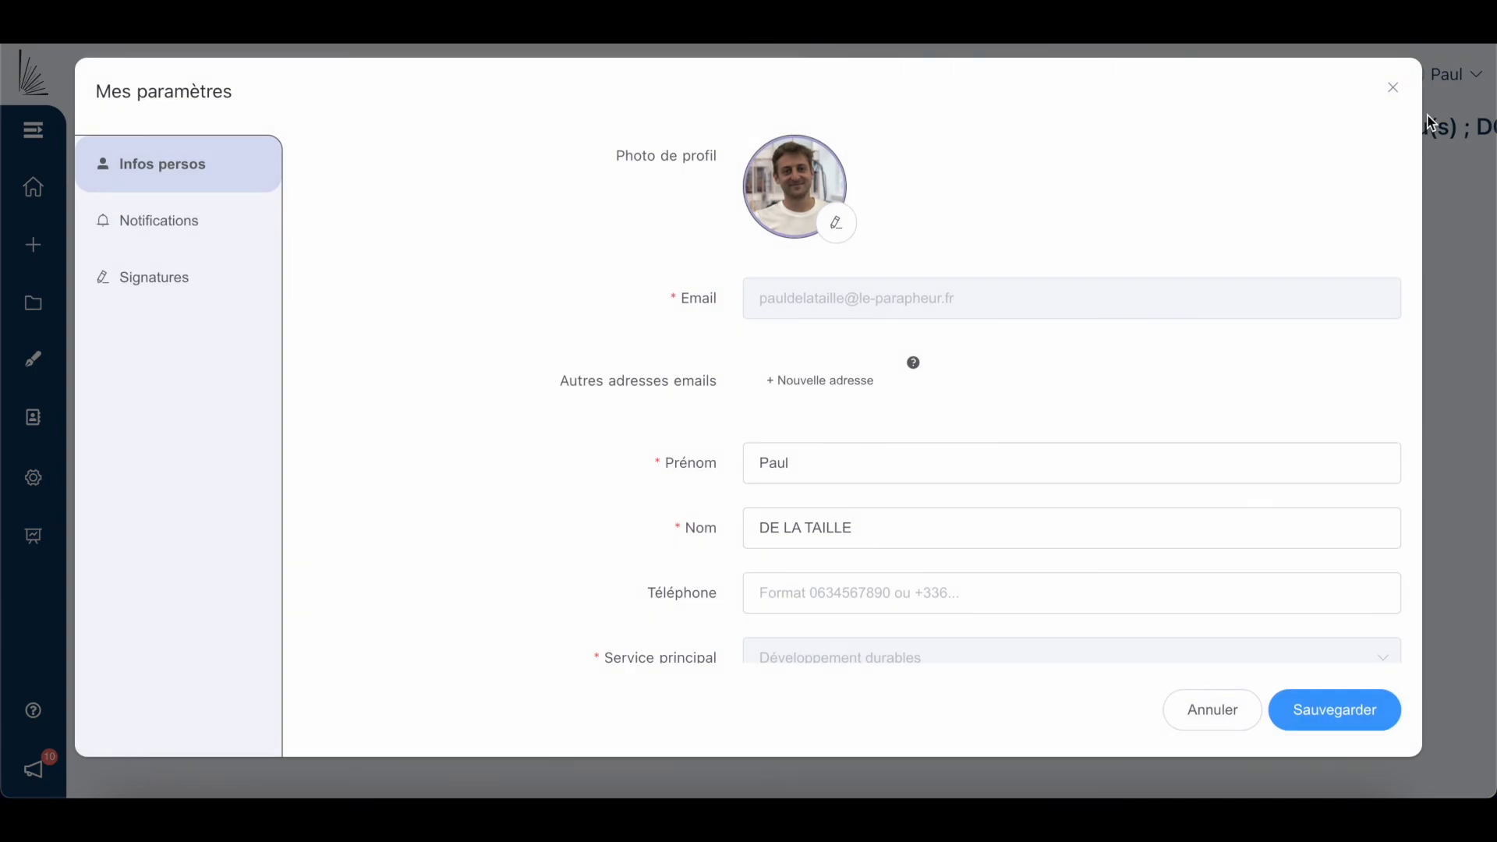
scroll(1263, 340, "down", 5)
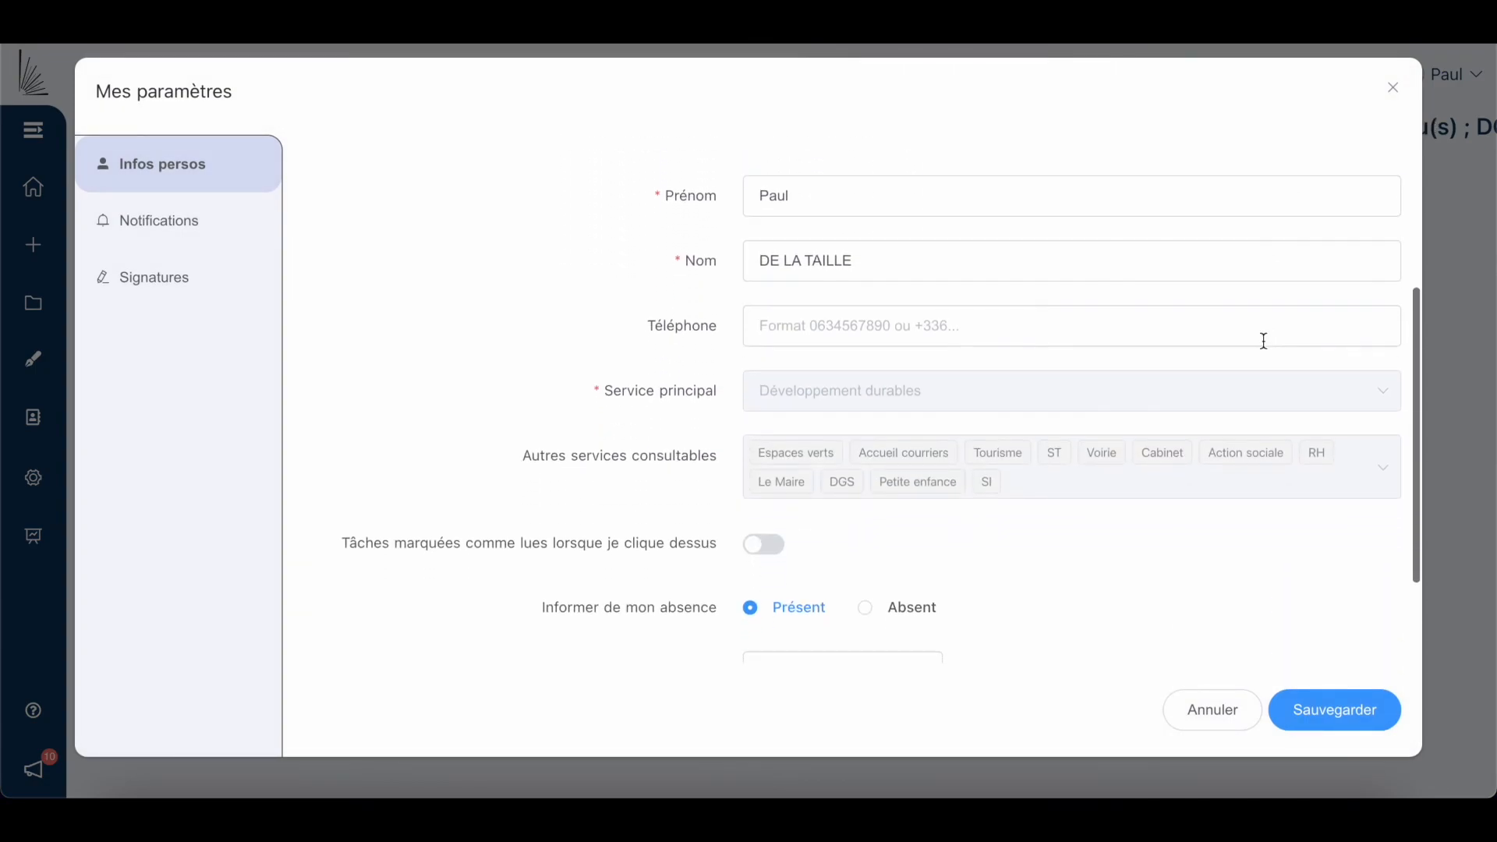
scroll(1263, 340, "down", 2)
scroll(1261, 338, "up", 6)
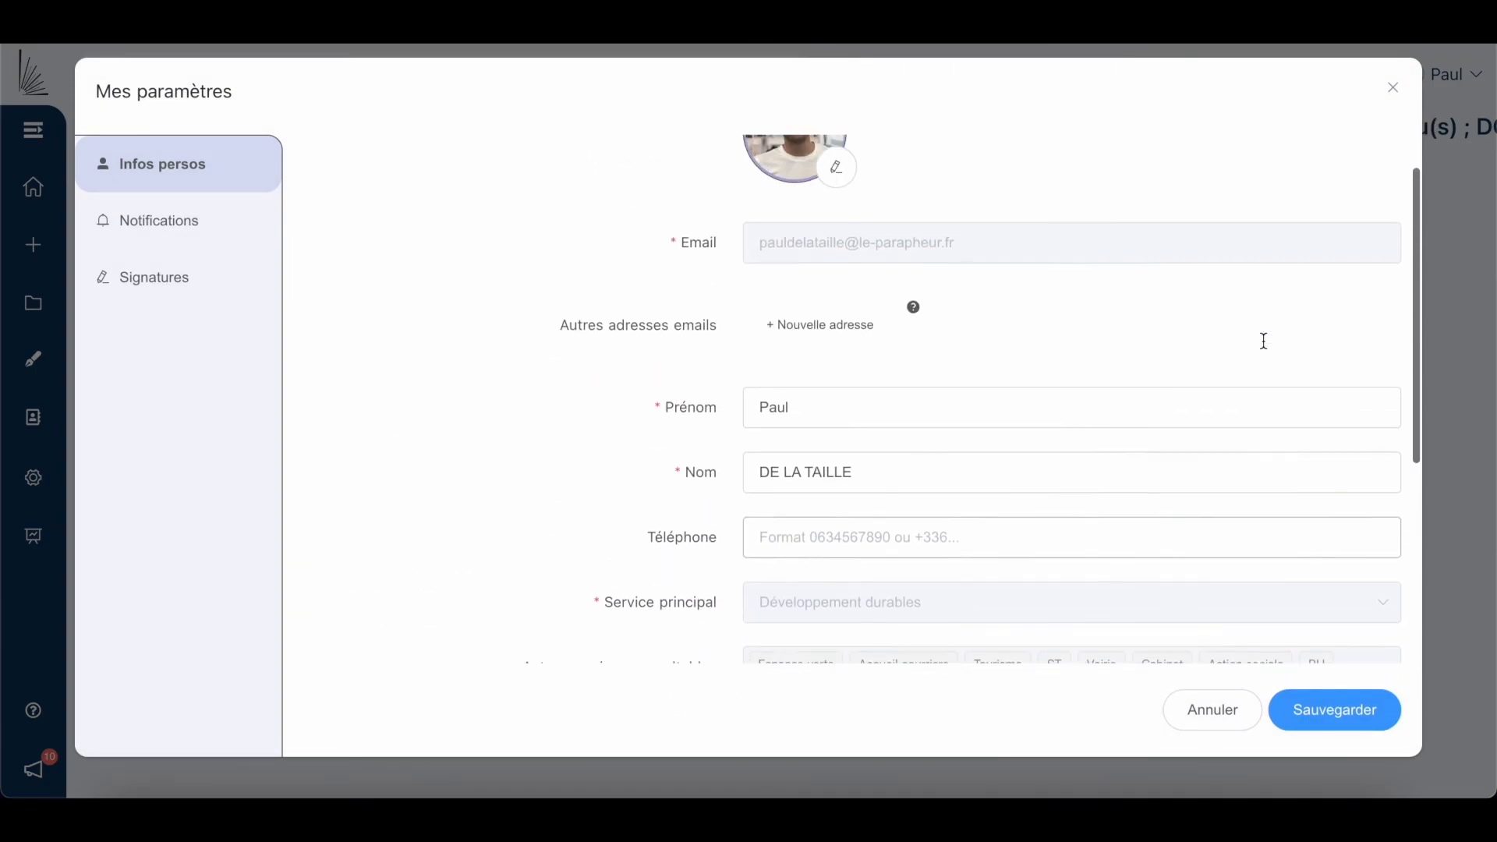
left_click(231, 237)
left_click(209, 300)
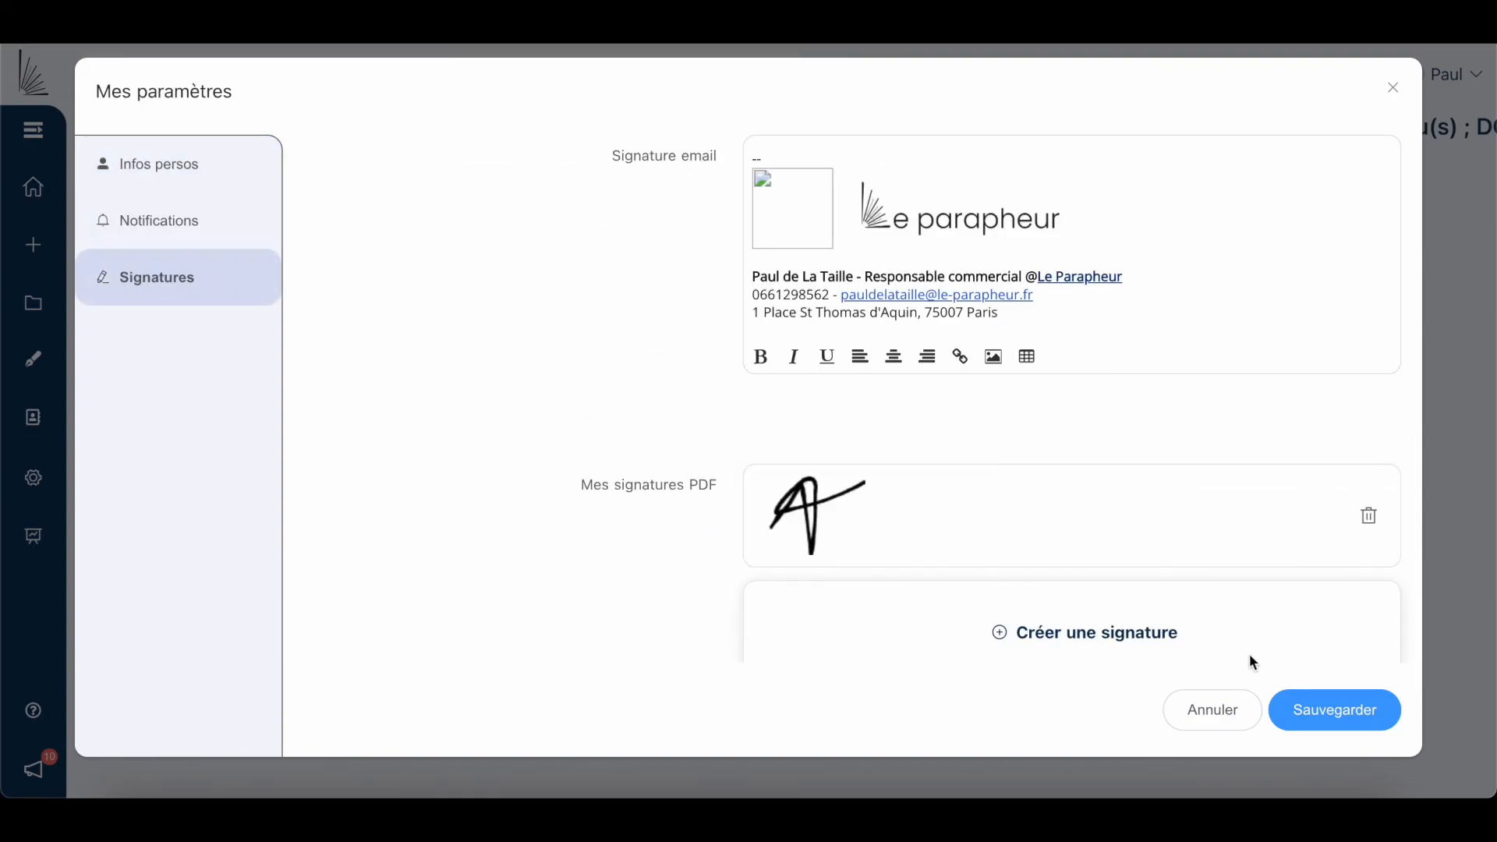
left_click(1234, 710)
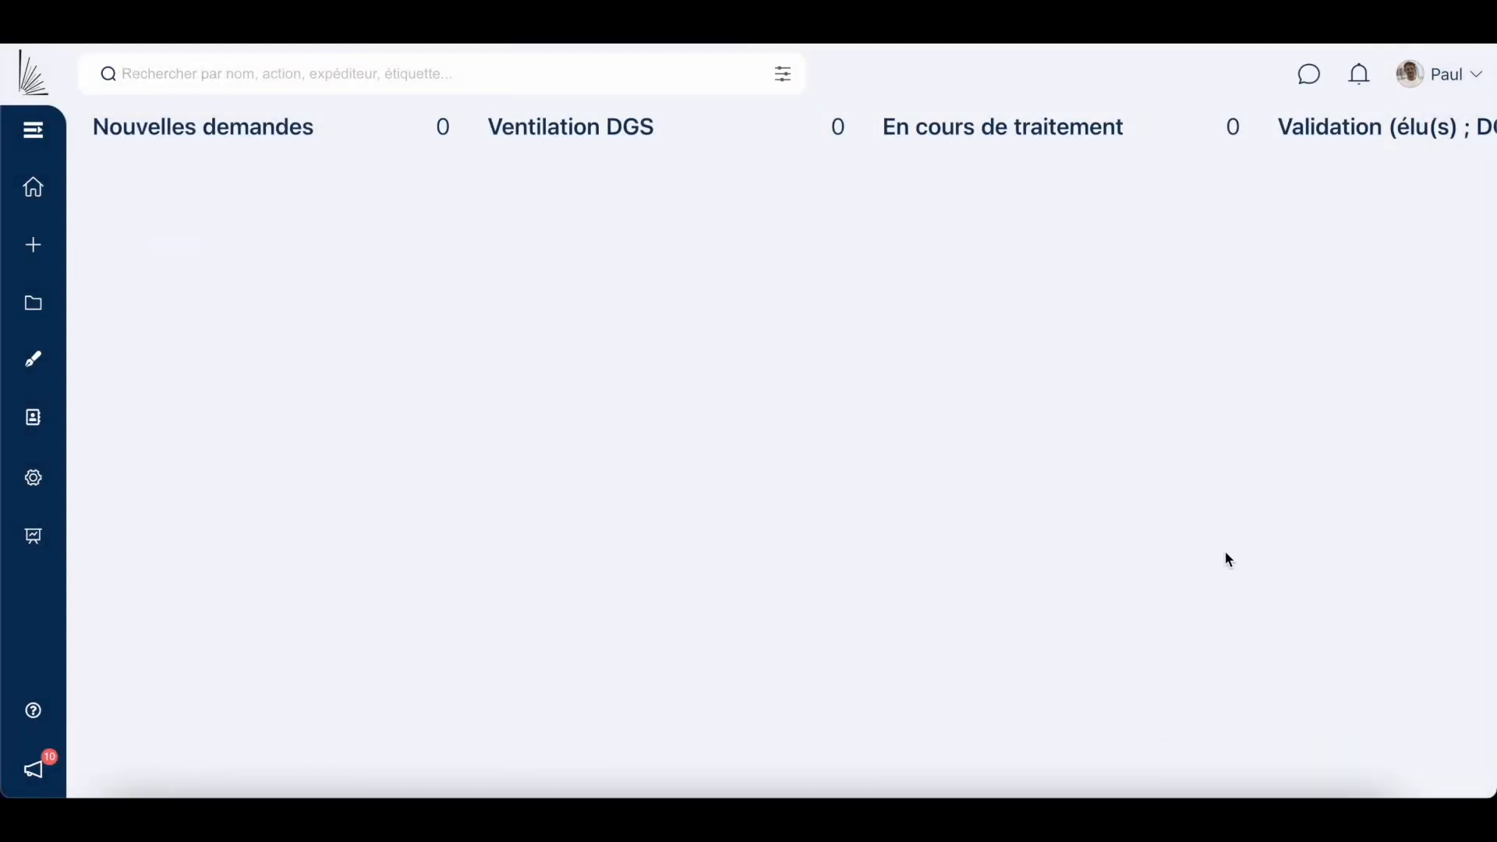